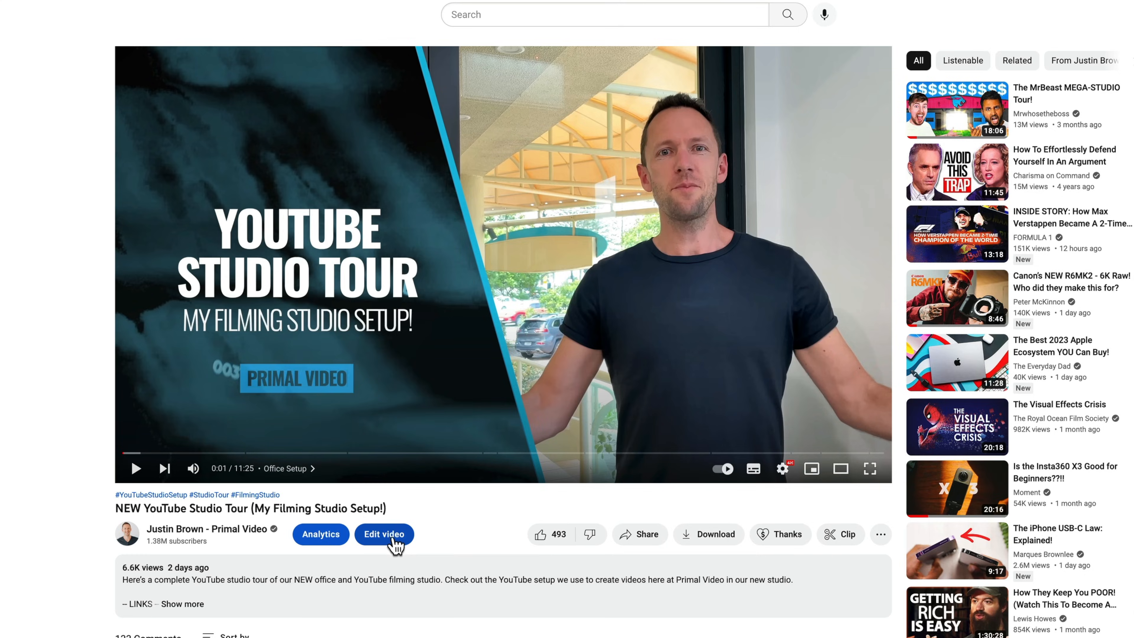
# Open the studio tour video in the YouTube Studio video editor and enlarge the preview area above the timeline
pyautogui.click(390, 539)
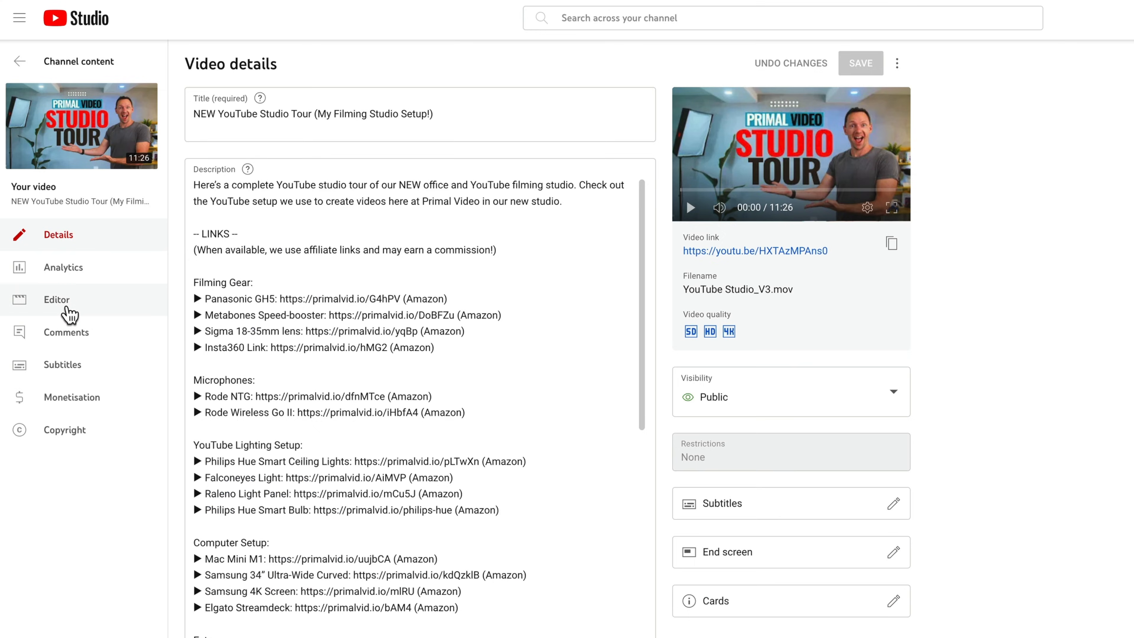
pyautogui.click(71, 313)
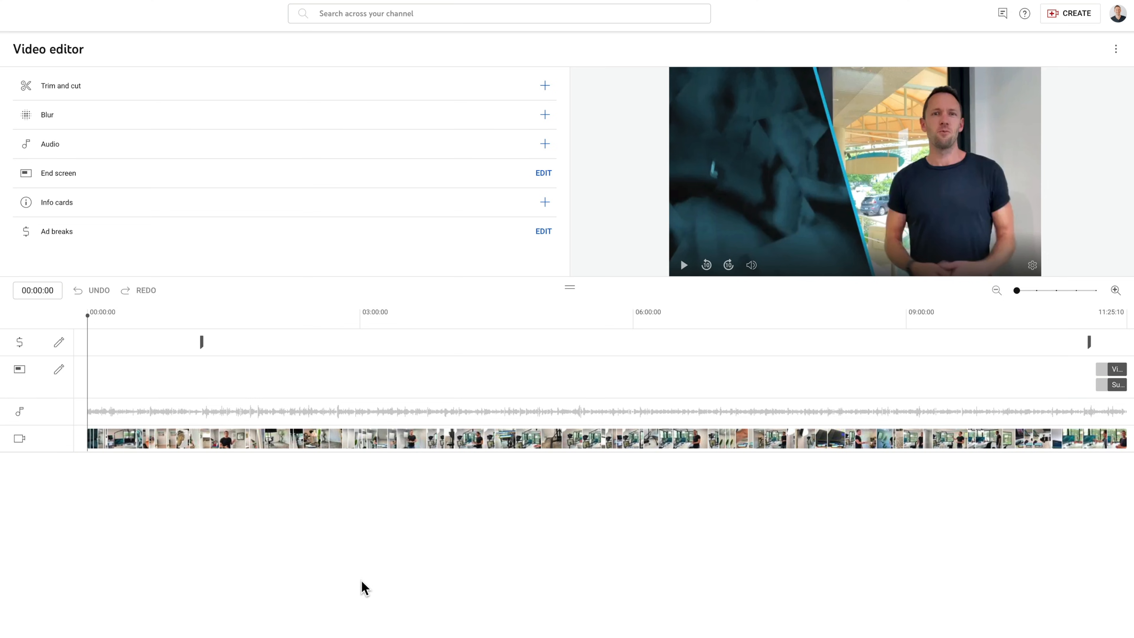
pyautogui.moveTo(570, 286); pyautogui.dragTo(571, 358)
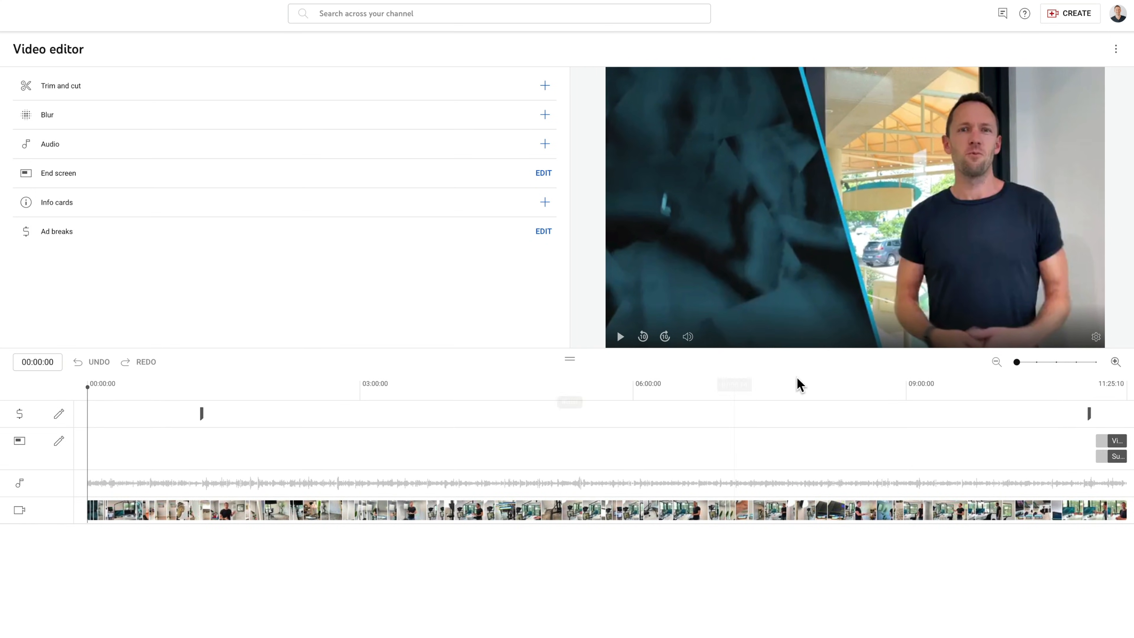
# Browse the footage along the timeline, play a short passage from 01:44:17, and return the playhead to the start
pyautogui.click(1115, 362)
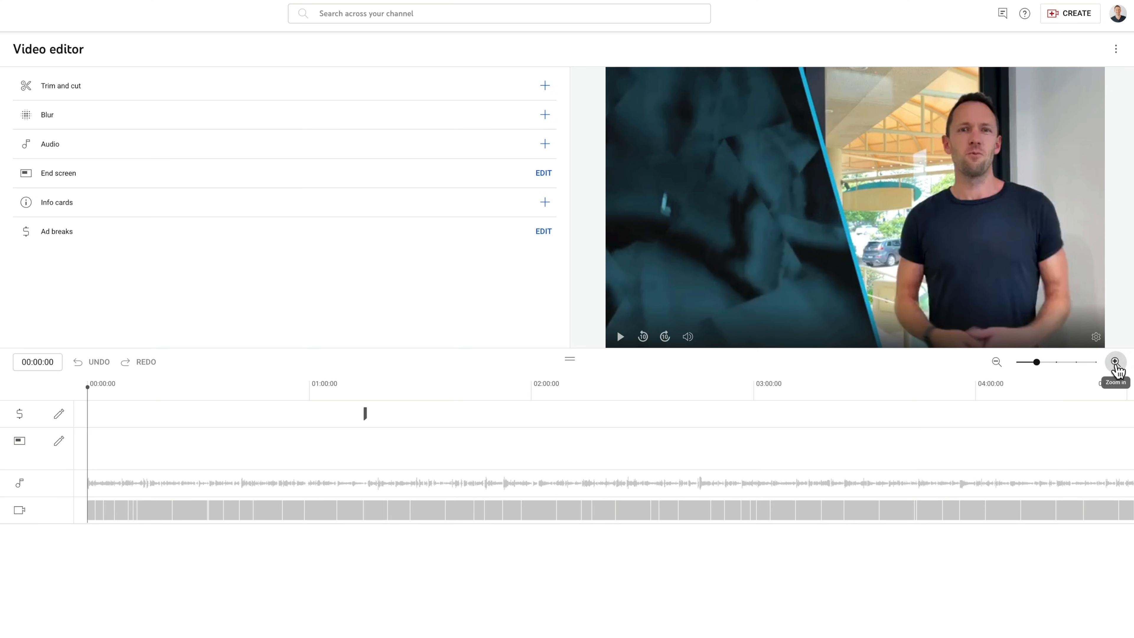
pyautogui.click(1115, 362)
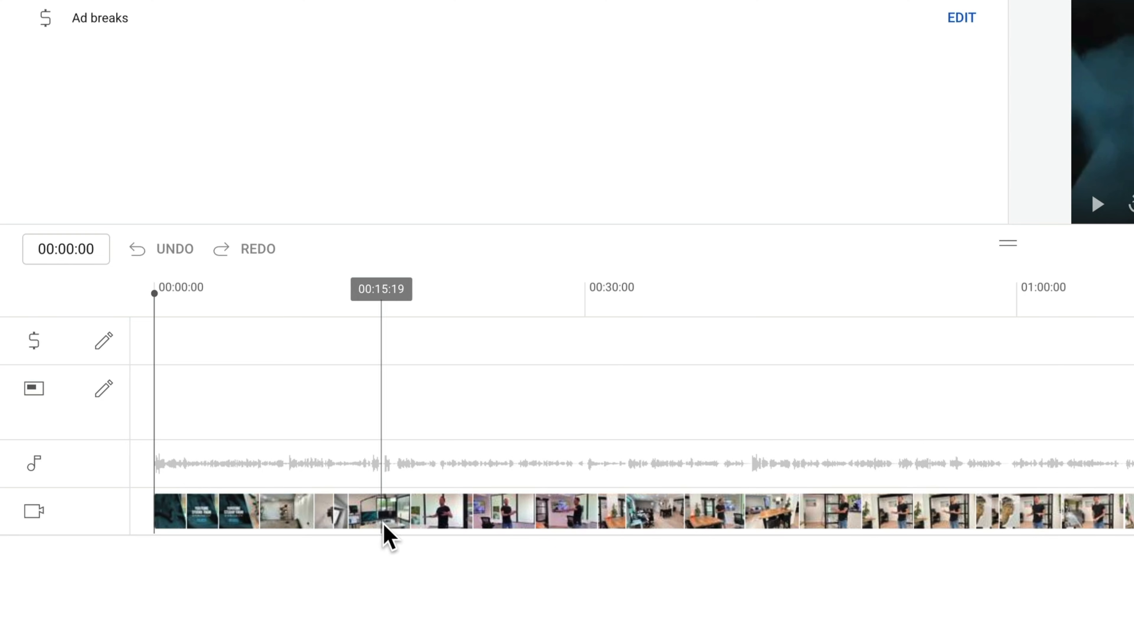
pyautogui.click(425, 520)
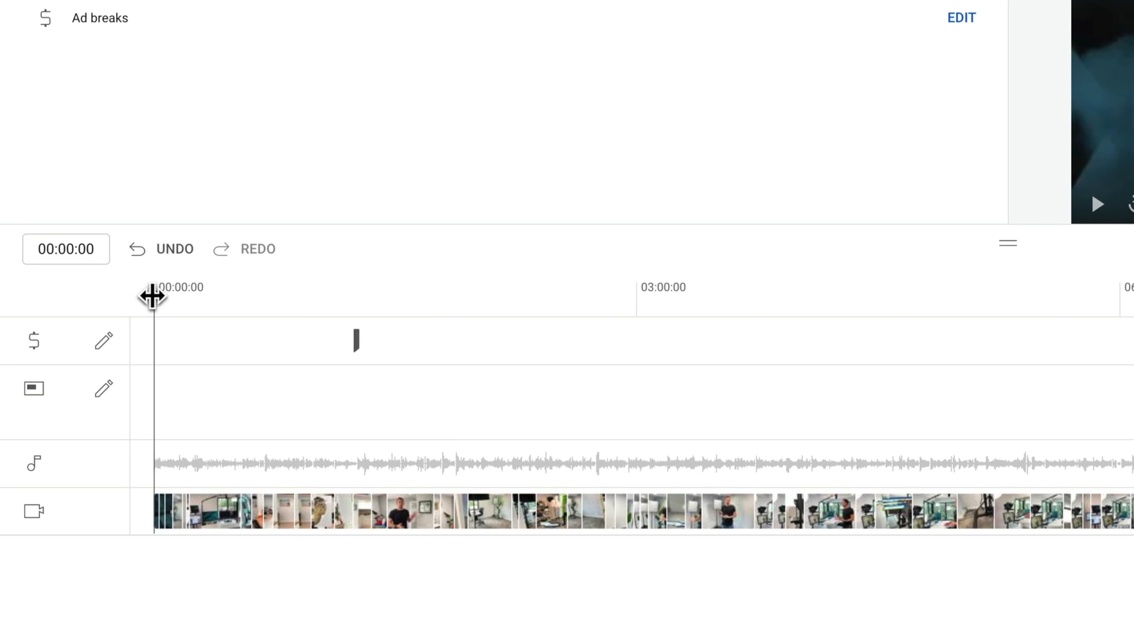
pyautogui.click(269, 300)
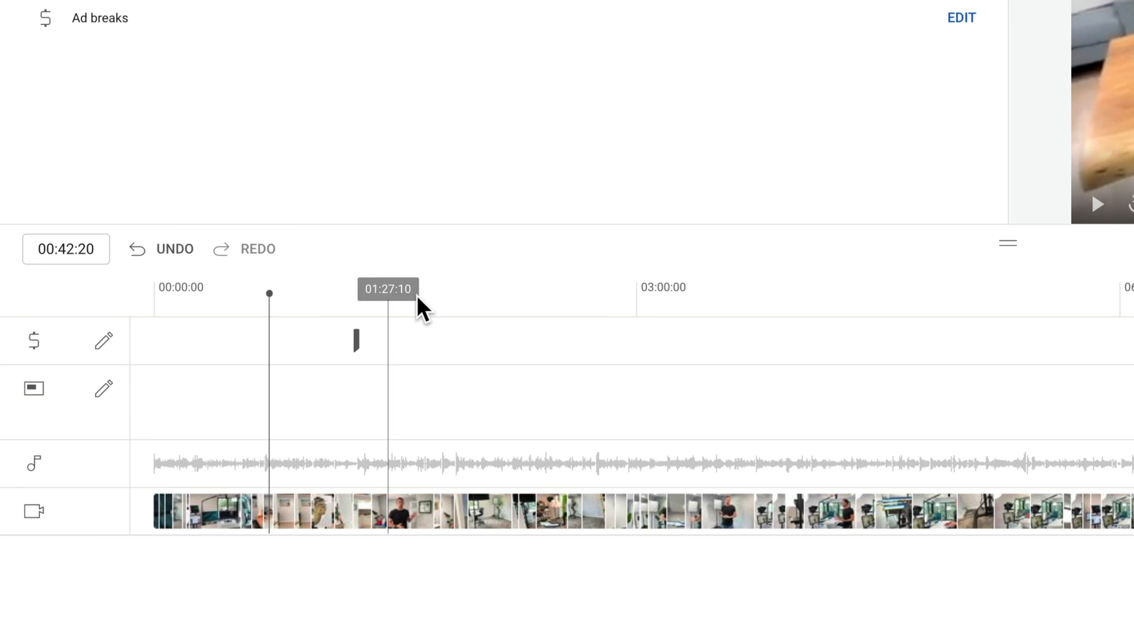
pyautogui.click(433, 297)
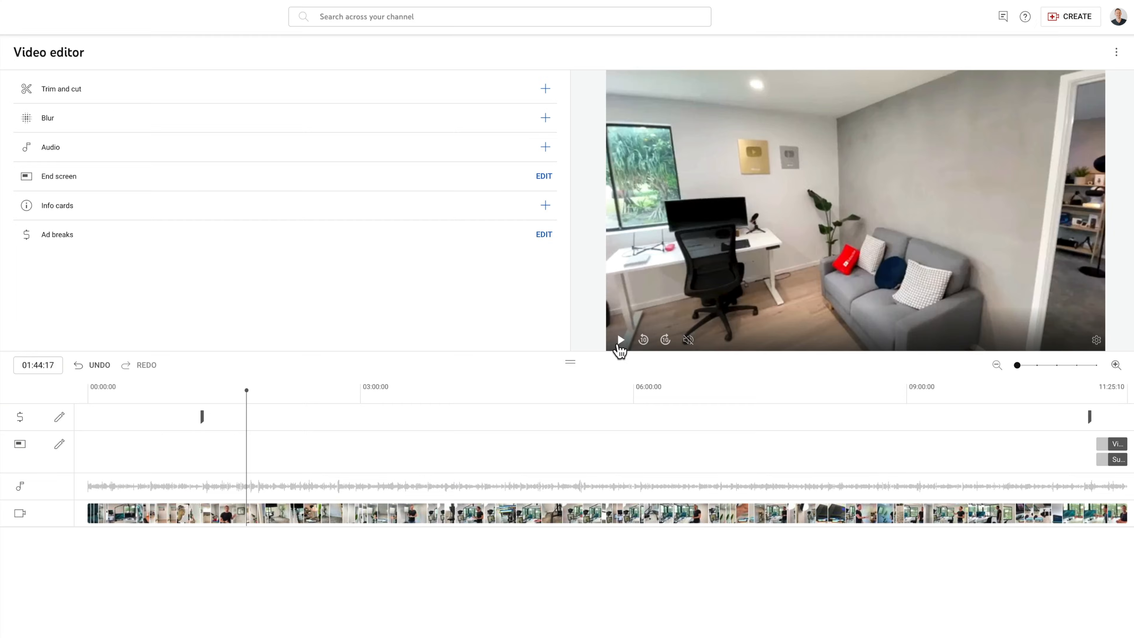
pyautogui.click(1095, 204)
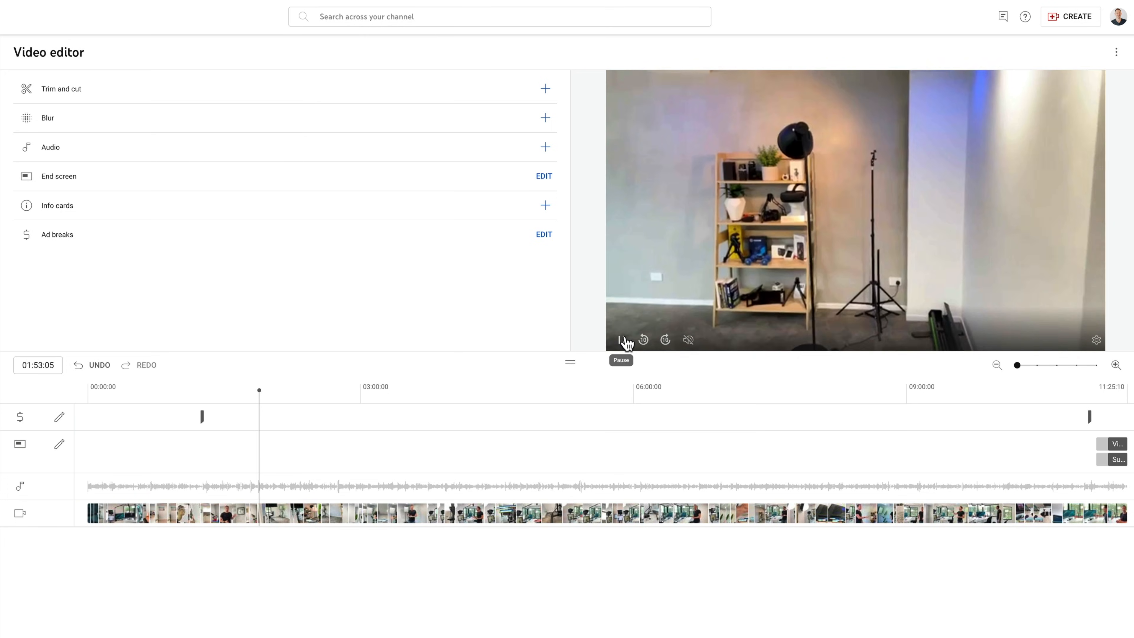
pyautogui.click(625, 341)
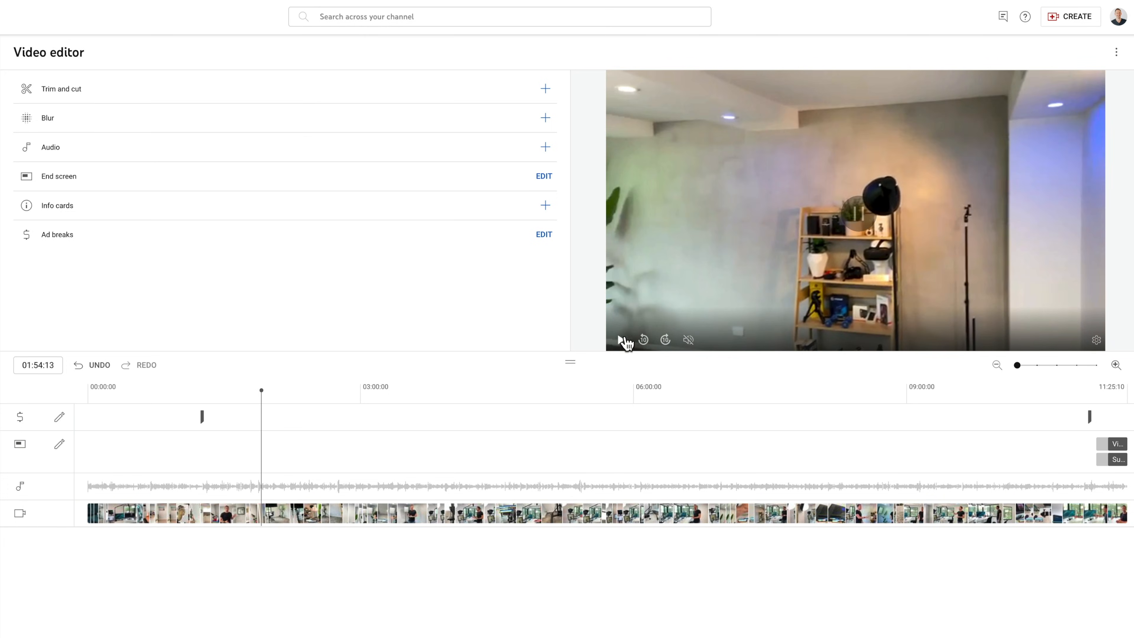
pyautogui.click(92, 395)
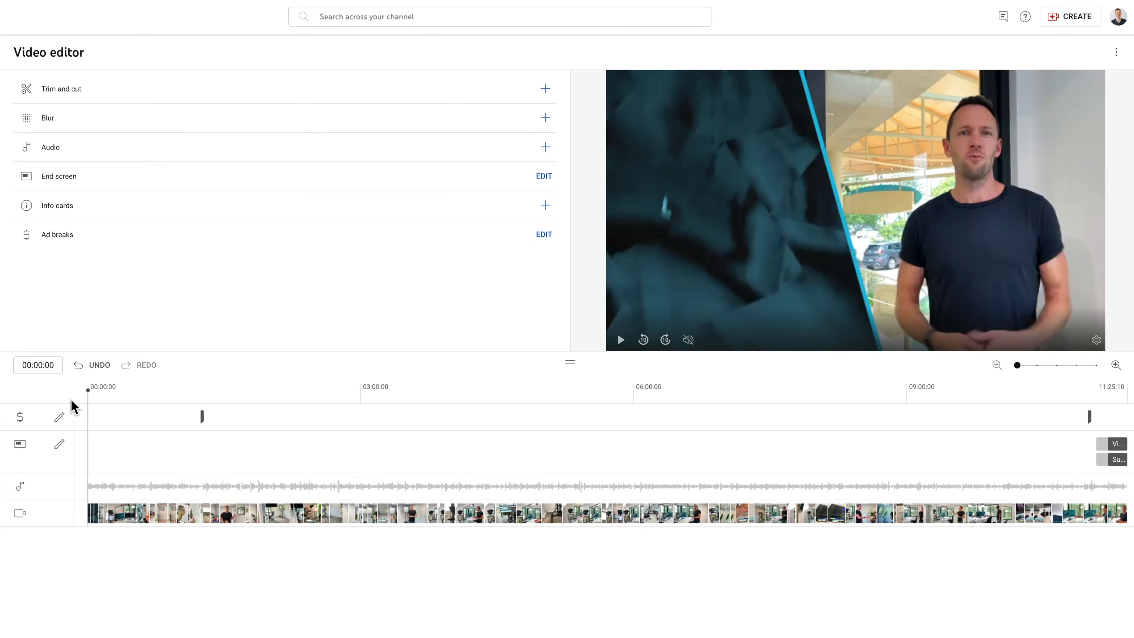
# Trim the video so it starts at about 00:17 and ends at about 06:50
pyautogui.click(71, 90)
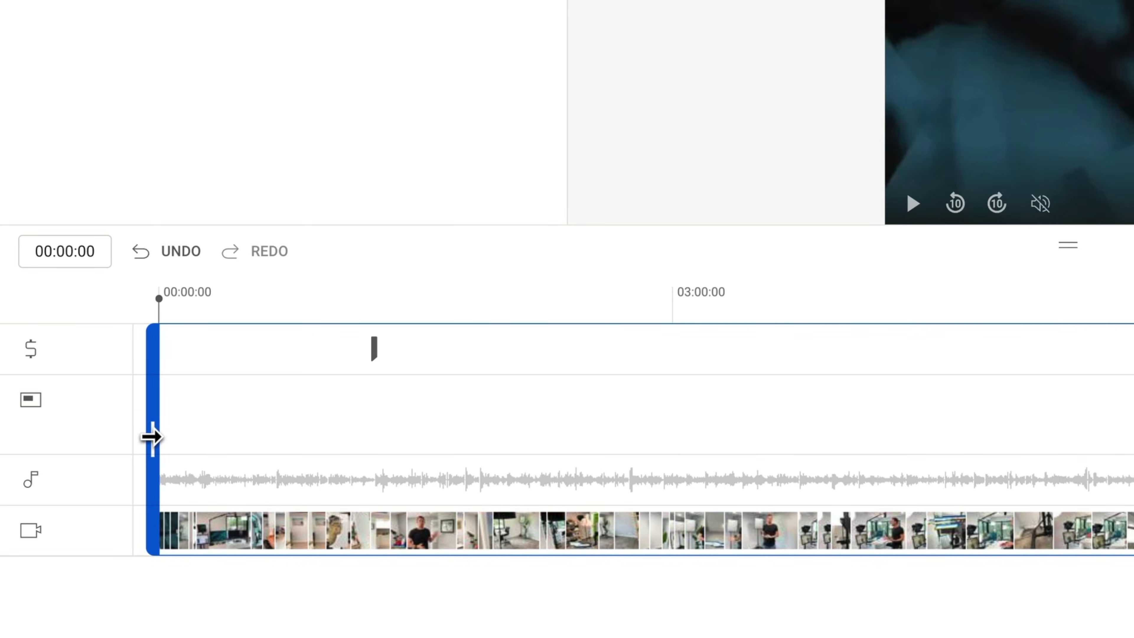
pyautogui.moveTo(151, 436); pyautogui.dragTo(200, 439)
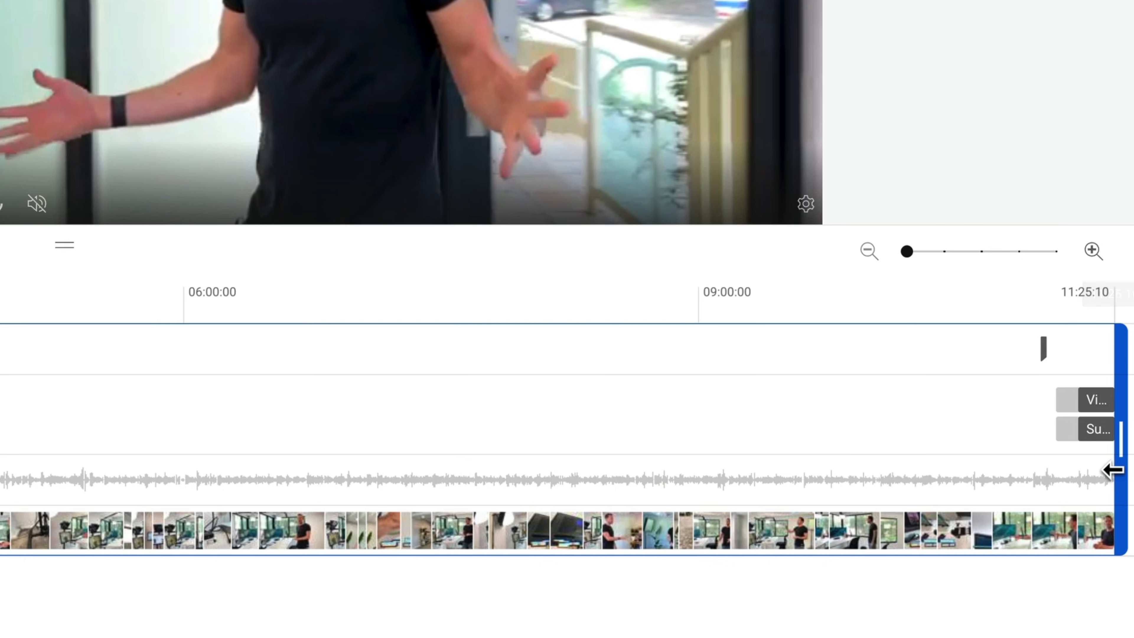
pyautogui.moveTo(1120, 460); pyautogui.dragTo(340, 504)
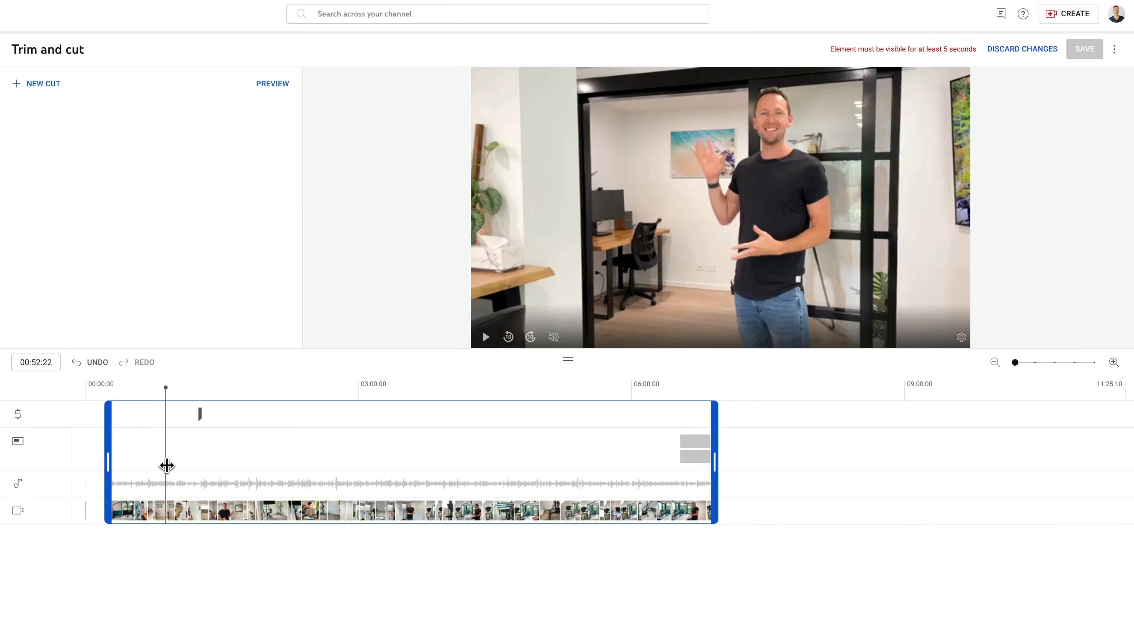
# Cut out the section from 00:54:20 to 01:05:15 and apply the cut
pyautogui.moveTo(167, 466)
pyautogui.mouseDown()
pyautogui.moveTo(180, 467)
pyautogui.moveTo(168, 467)
pyautogui.mouseUp()
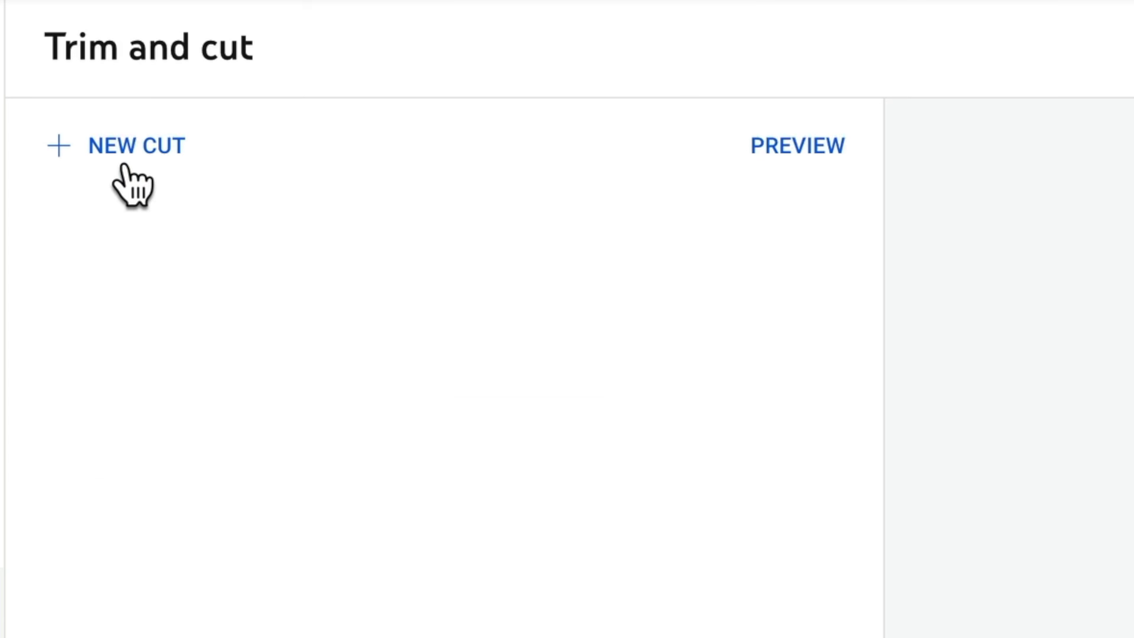
pyautogui.click(128, 149)
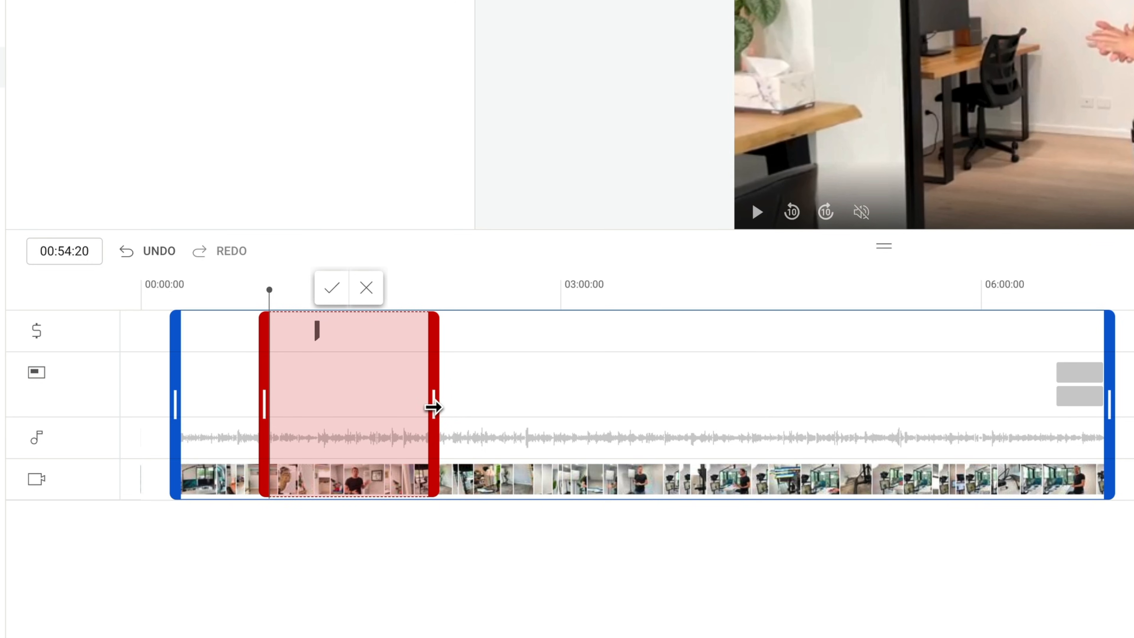
pyautogui.moveTo(432, 406); pyautogui.dragTo(300, 414)
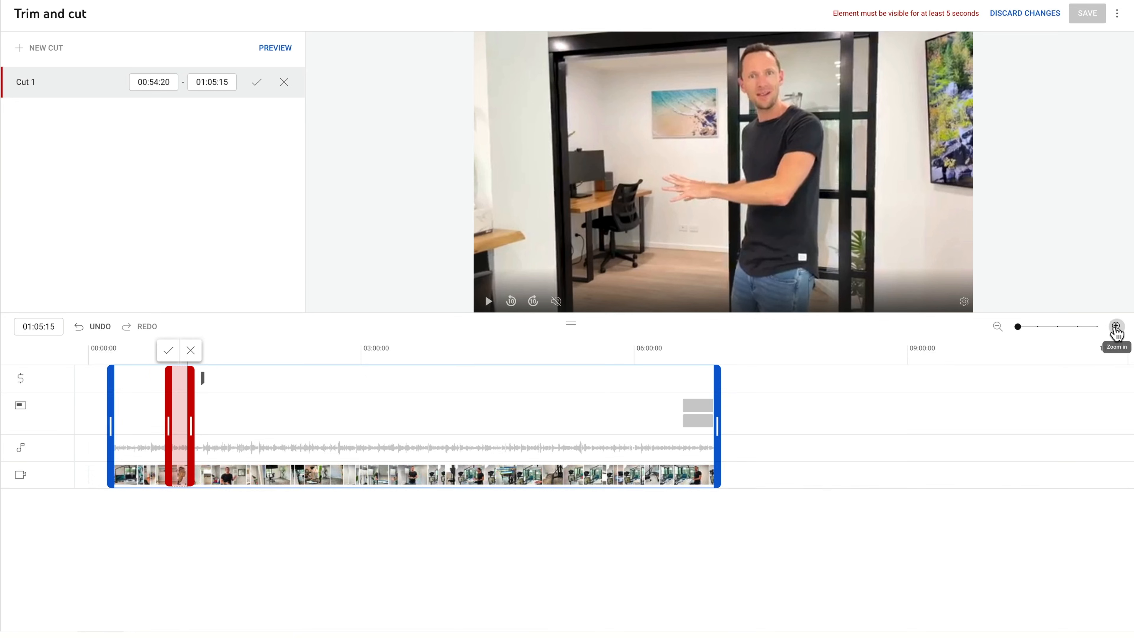
pyautogui.click(1116, 327)
pyautogui.click(1116, 327)
pyautogui.click(1116, 327)
pyautogui.click(1116, 327)
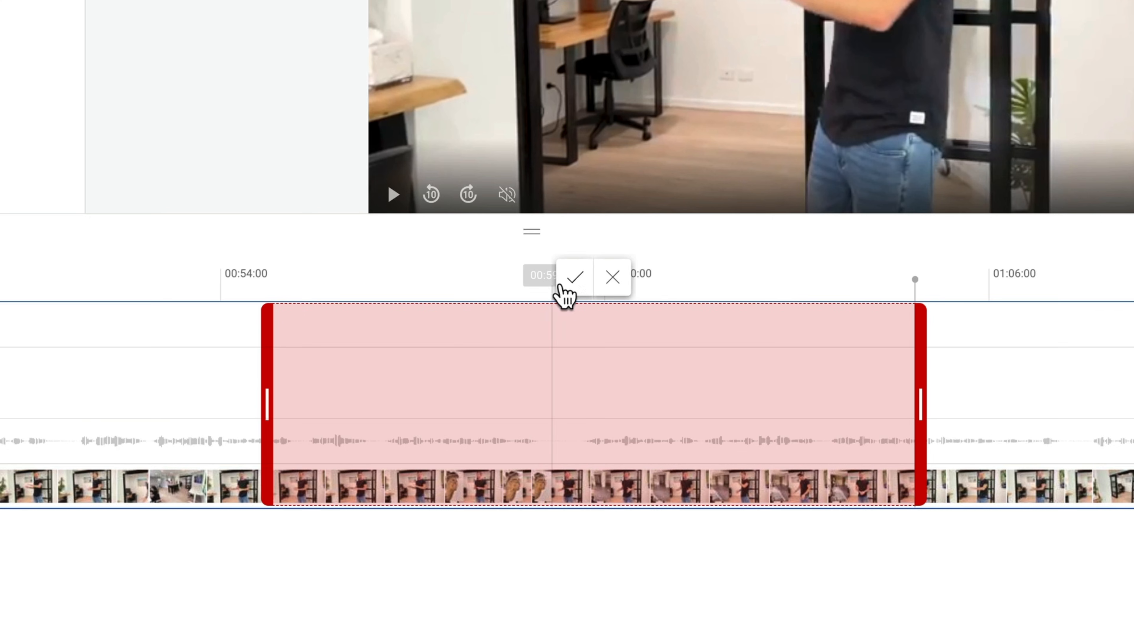
pyautogui.click(574, 278)
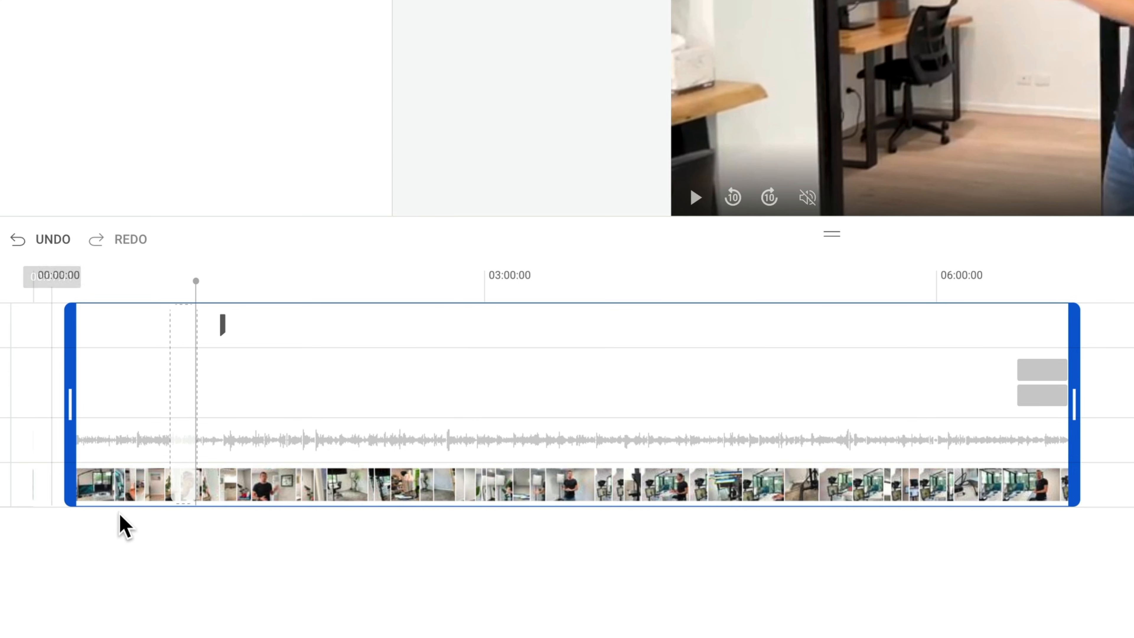
# Select the first cut on the timeline, reopen its range for editing, and apply it again with the same boundaries
pyautogui.click(188, 501)
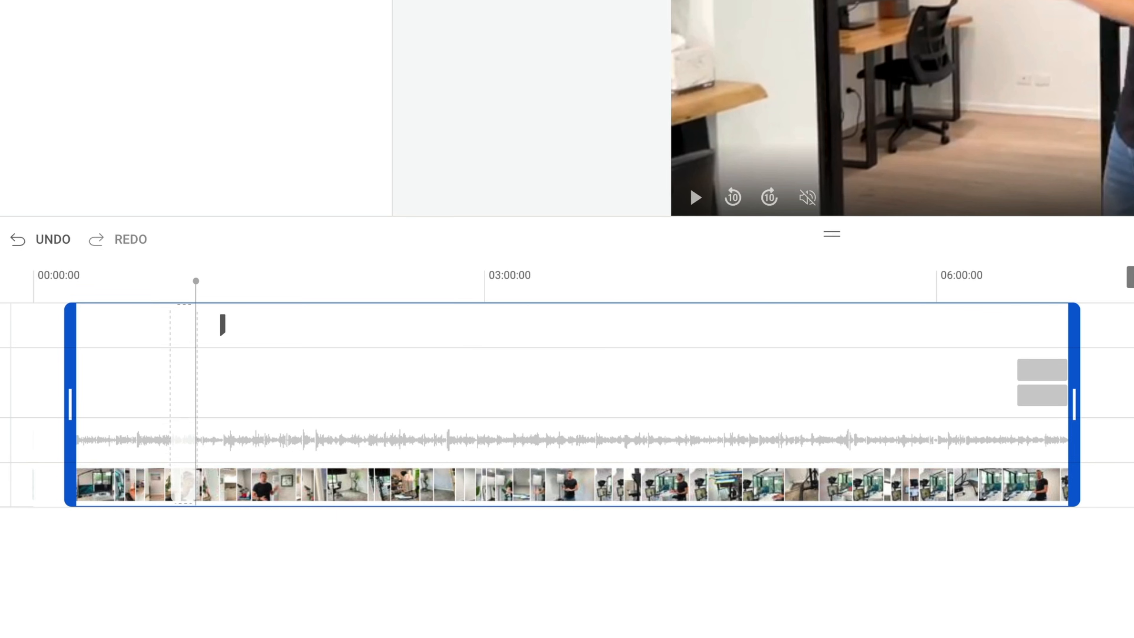
pyautogui.moveTo(181, 441)
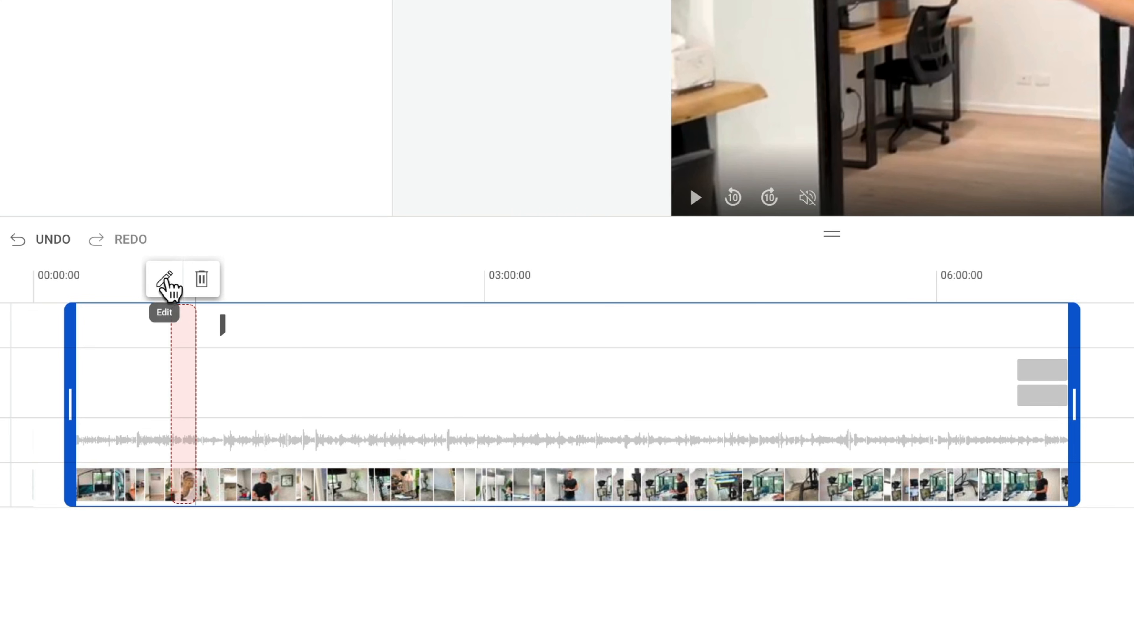
pyautogui.click(166, 282)
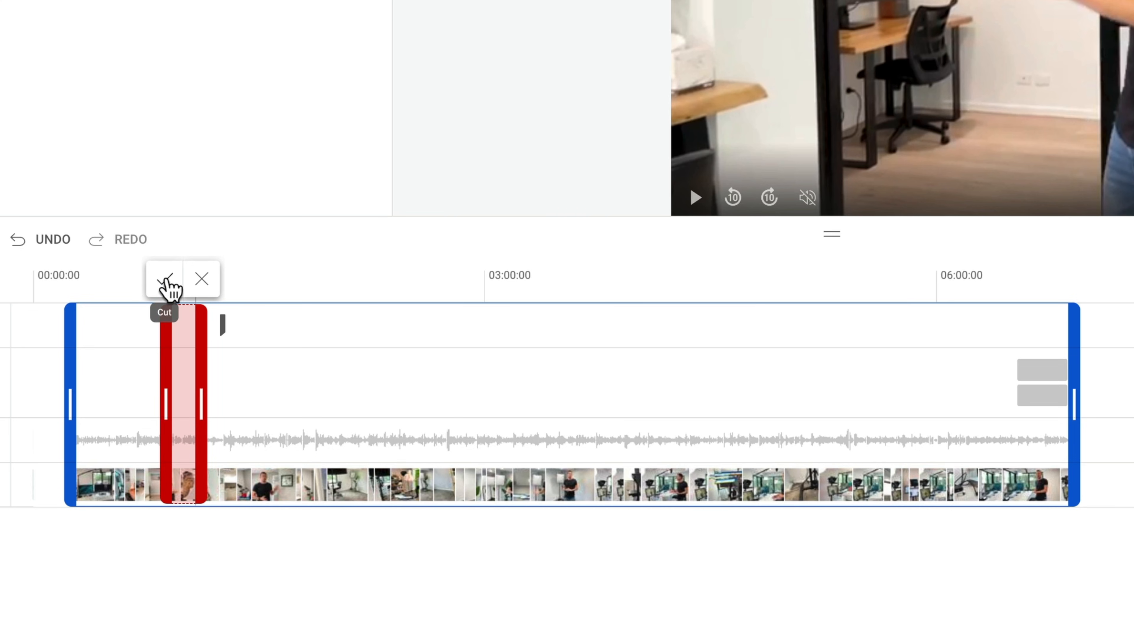
pyautogui.click(167, 281)
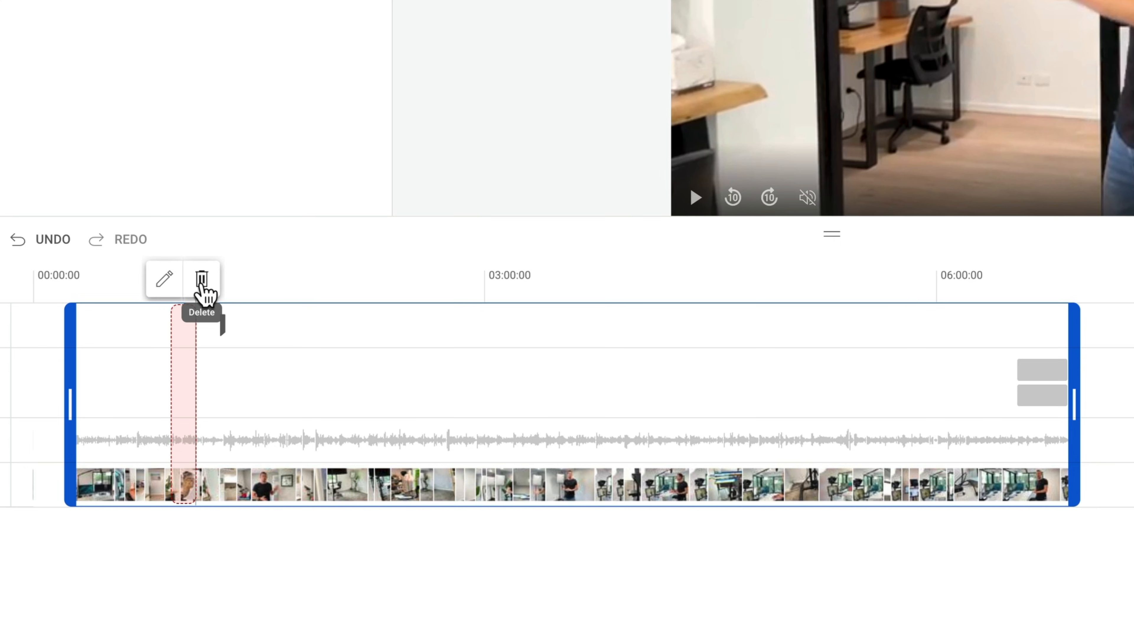
pyautogui.click(201, 279)
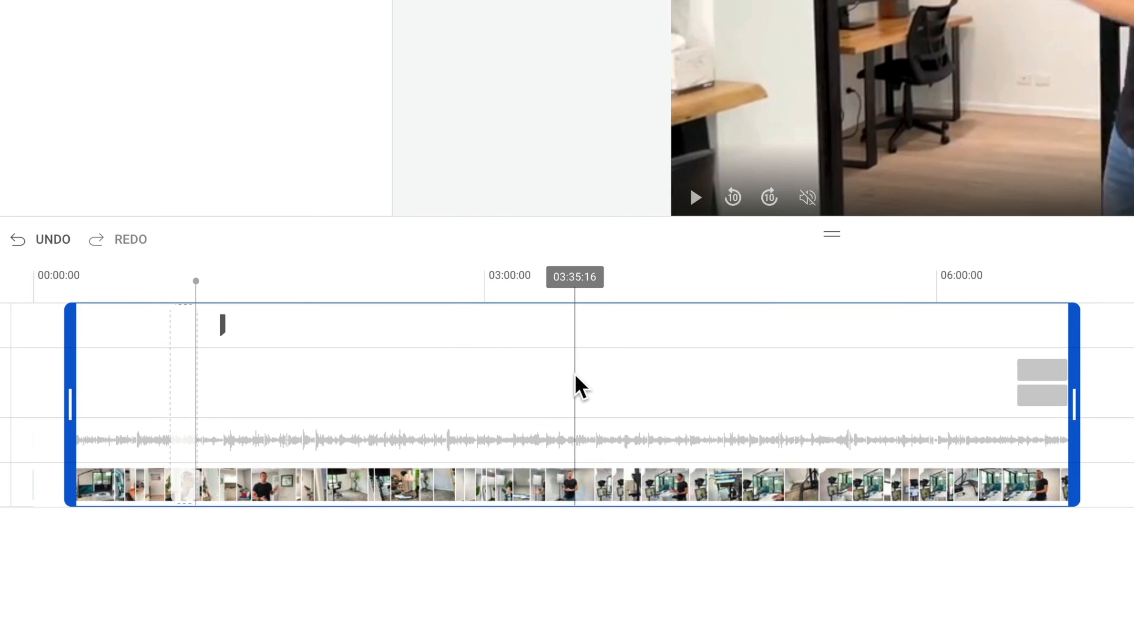
# Cut out a second section from about 03:36 to 03:44:04 and apply the cut
pyautogui.click(576, 385)
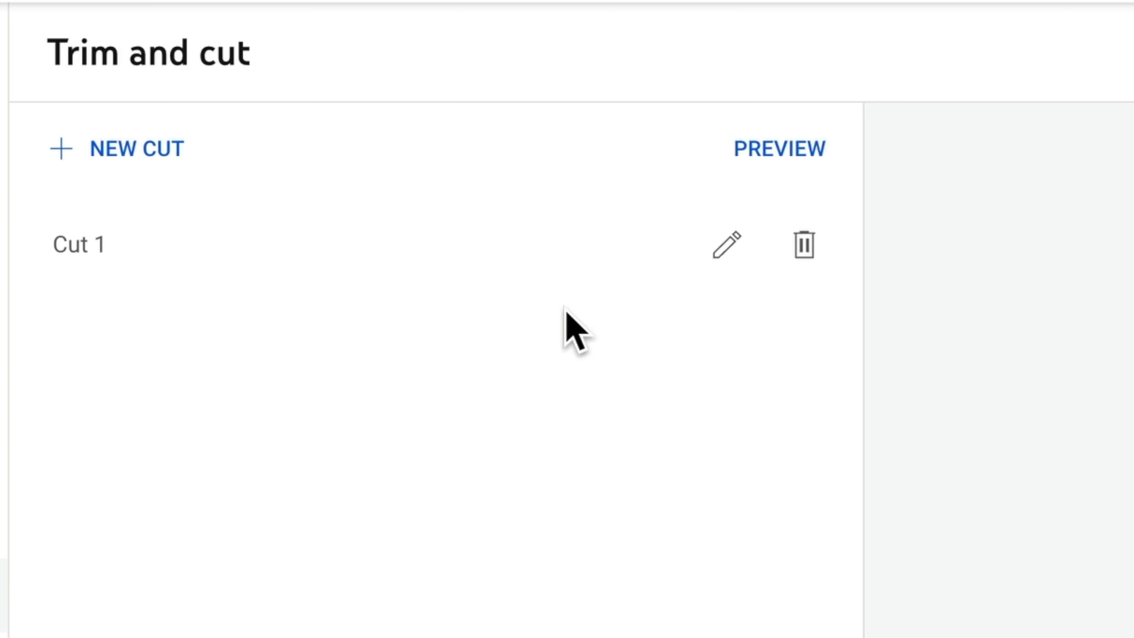
pyautogui.click(130, 150)
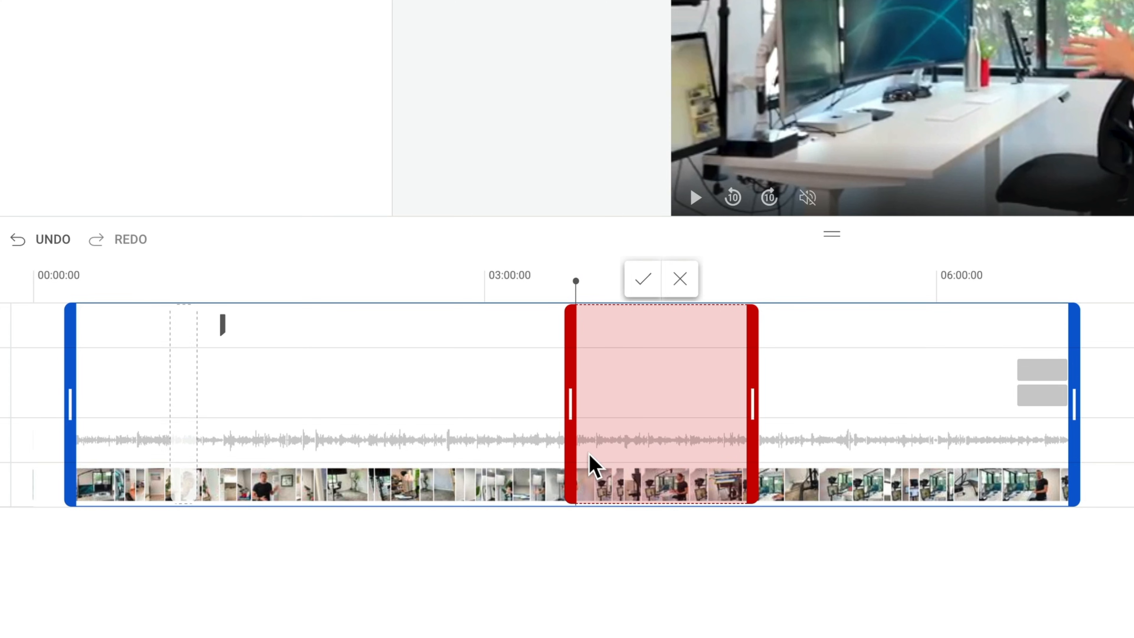
pyautogui.moveTo(755, 413); pyautogui.dragTo(602, 421)
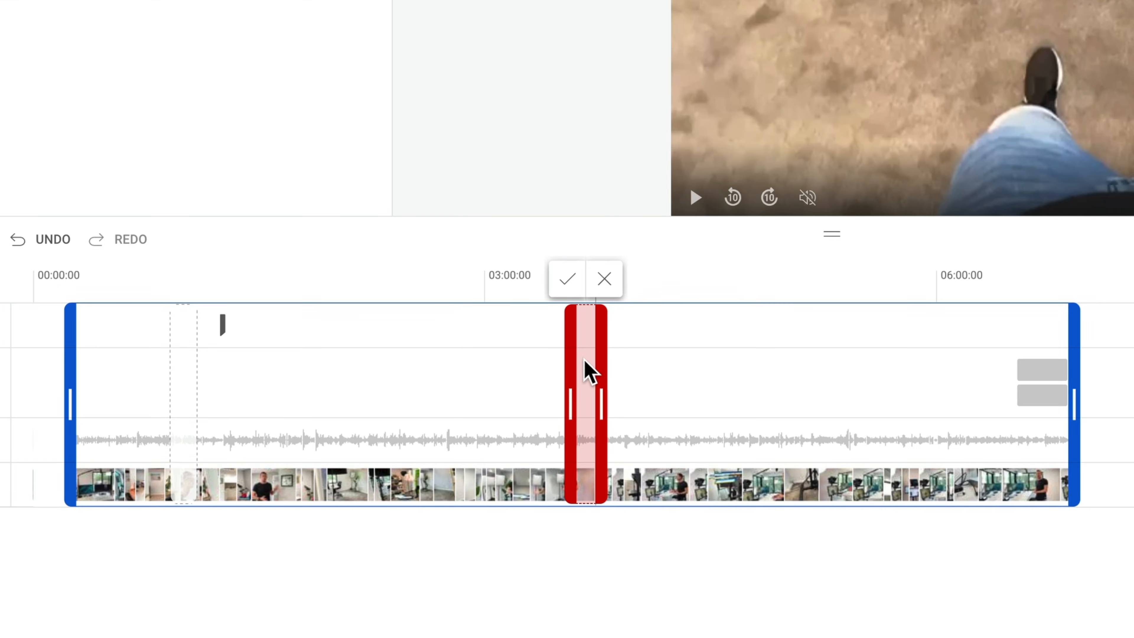
pyautogui.click(570, 279)
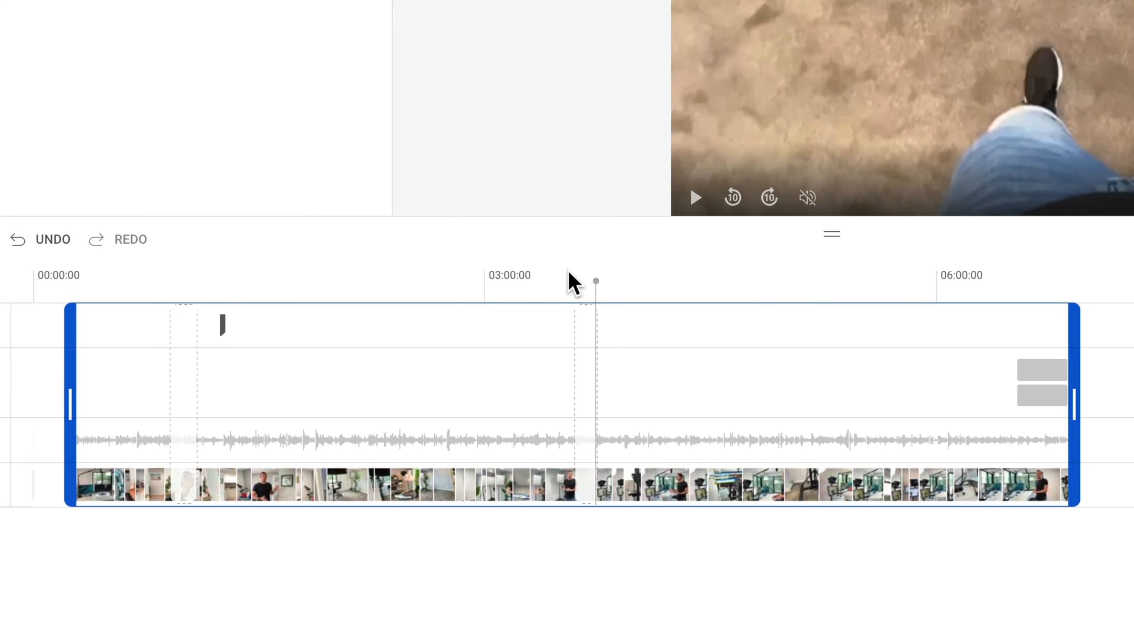
pyautogui.click(183, 492)
pyautogui.click(589, 488)
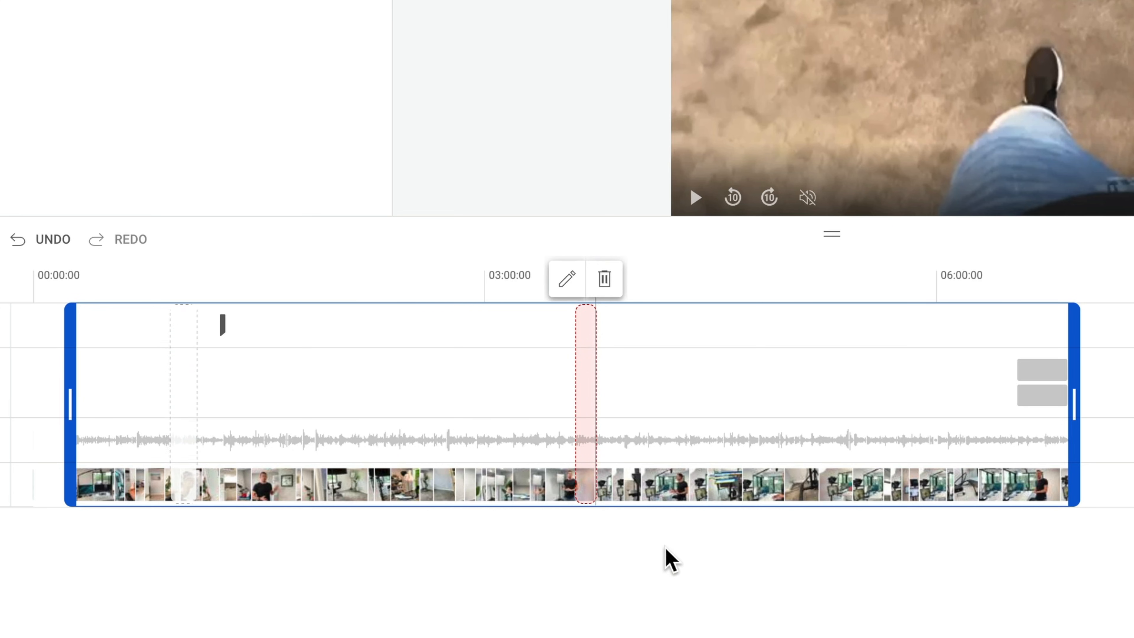
pyautogui.click(671, 567)
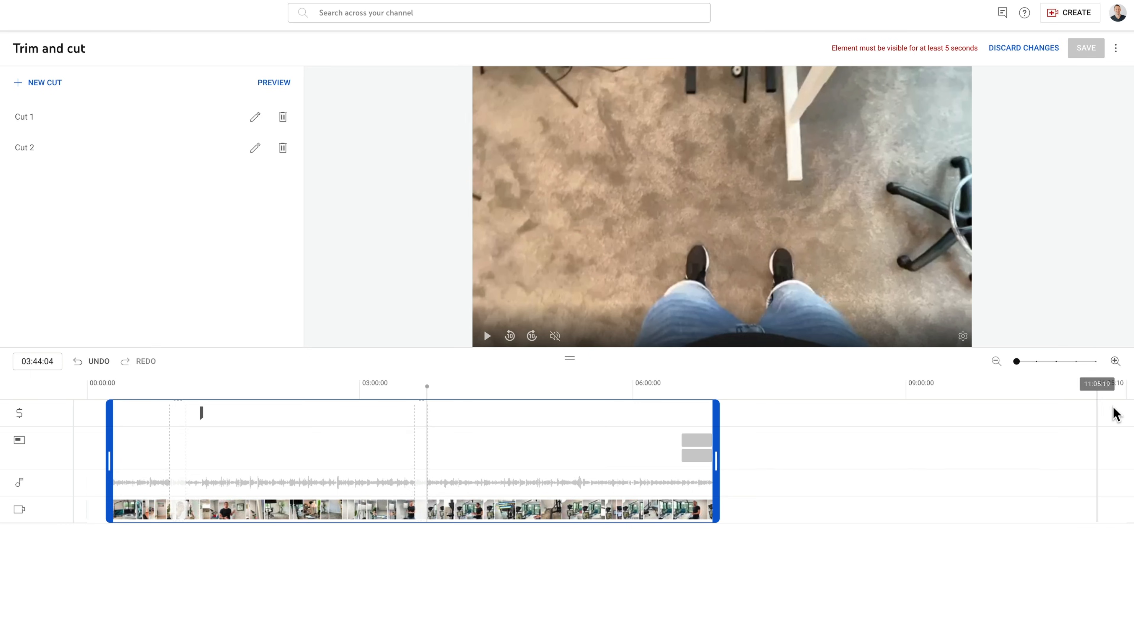
# Play the video twice from just before the second cut at 03:36 to check the transition across it
pyautogui.click(1115, 363)
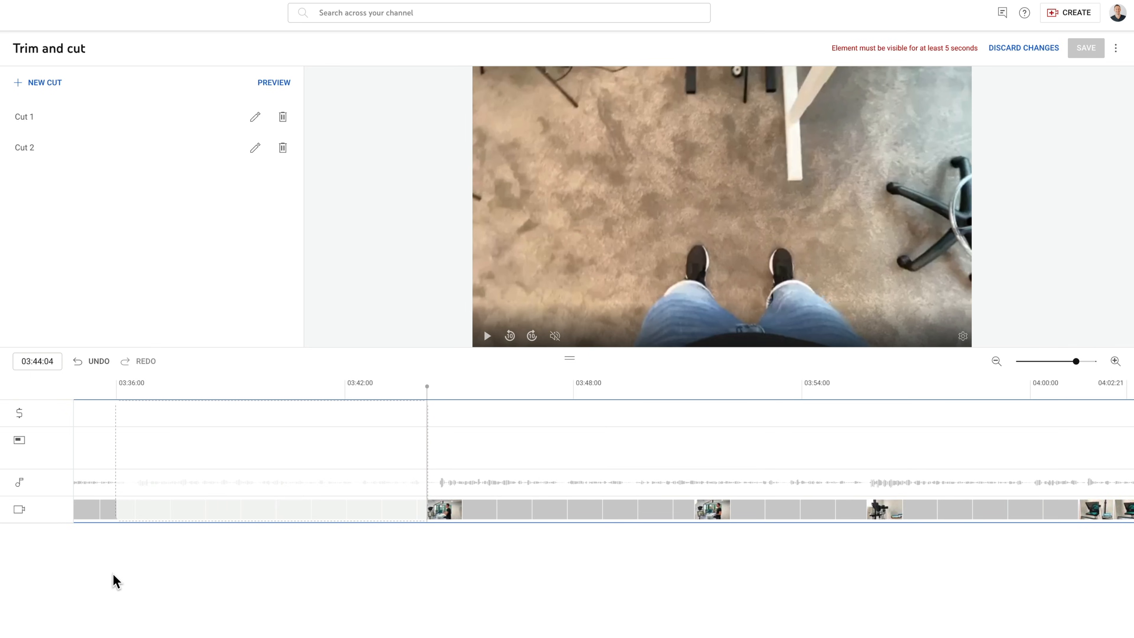
pyautogui.click(111, 437)
pyautogui.click(94, 462)
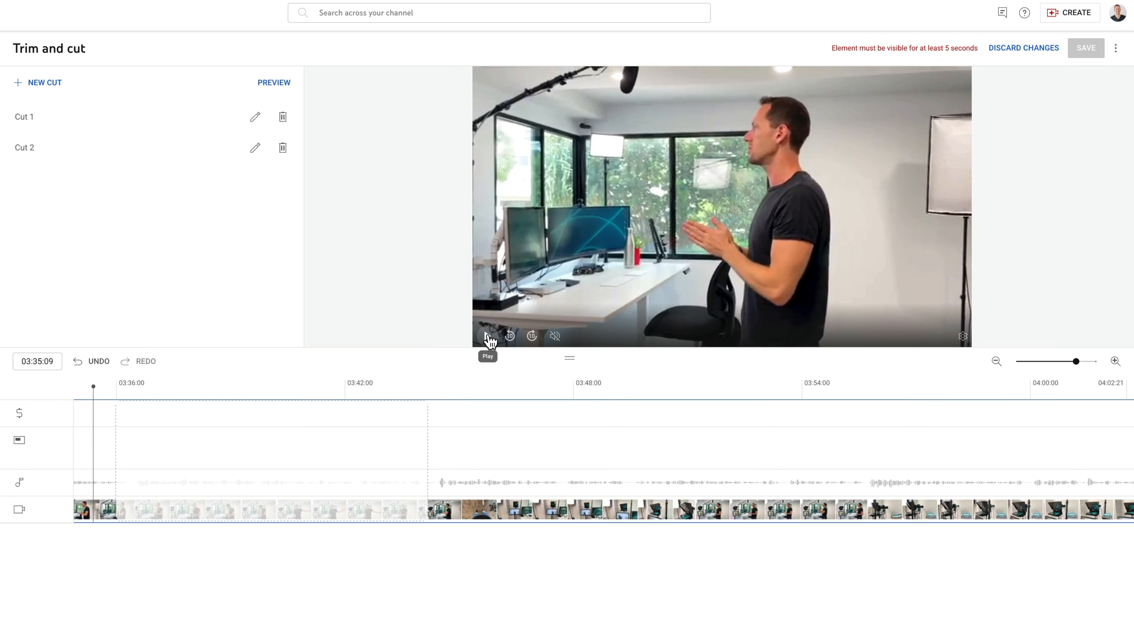
pyautogui.click(488, 337)
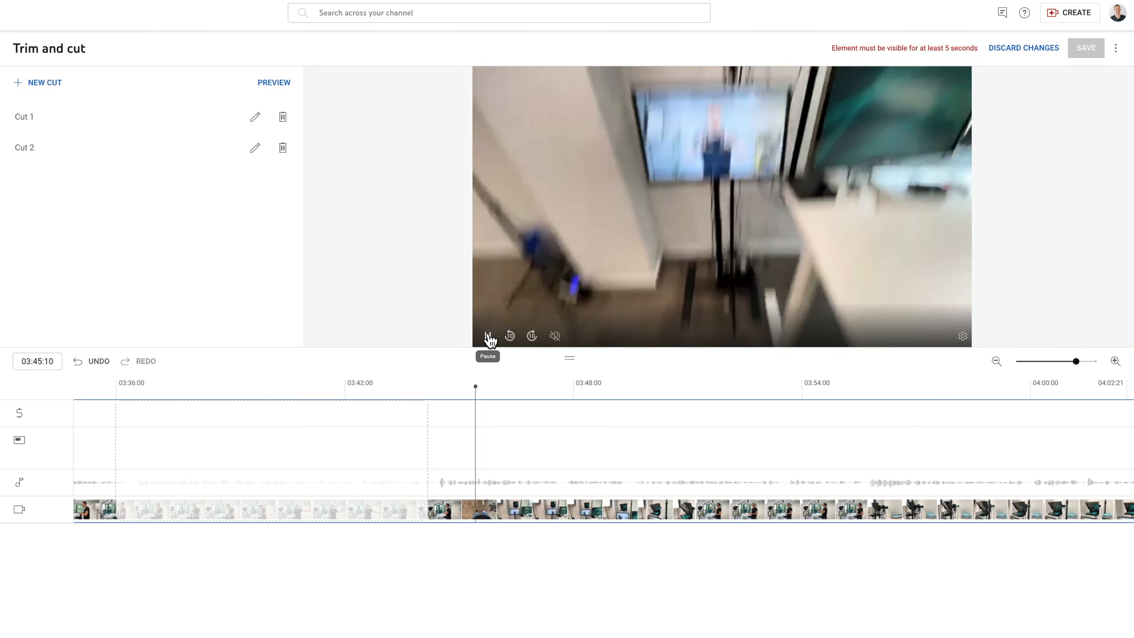
pyautogui.click(488, 337)
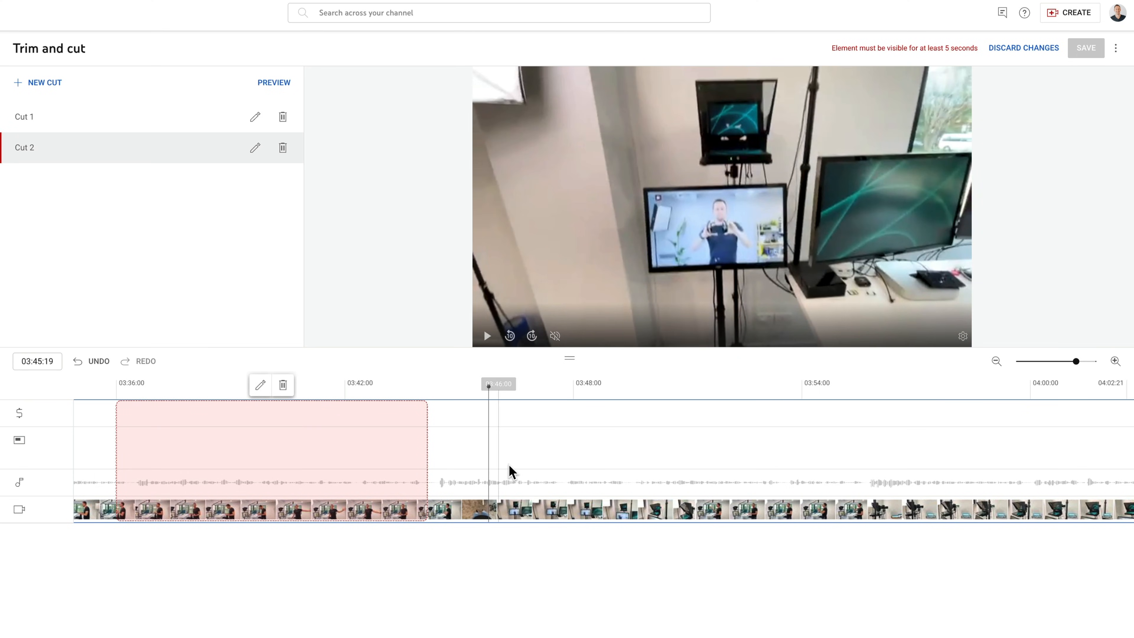
pyautogui.click(85, 471)
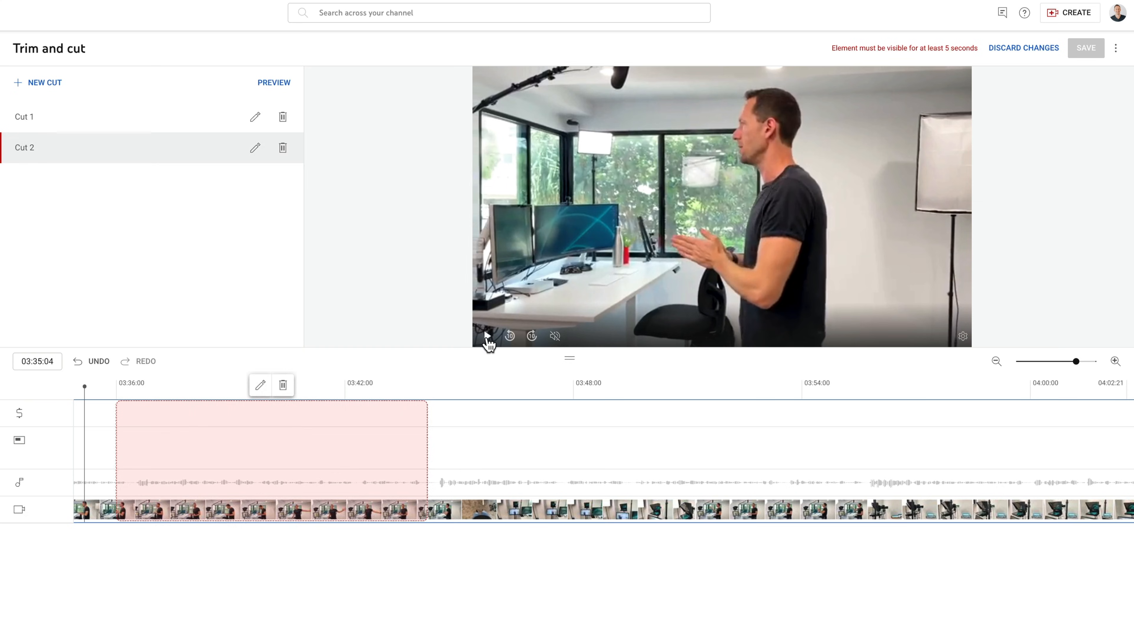
pyautogui.click(488, 339)
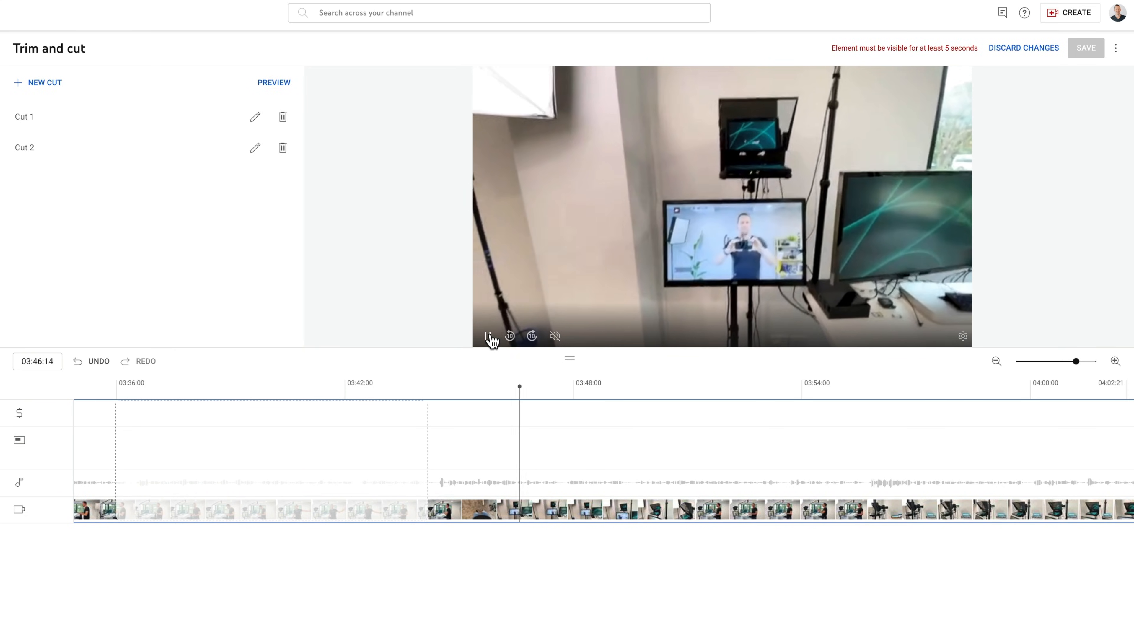
pyautogui.click(488, 336)
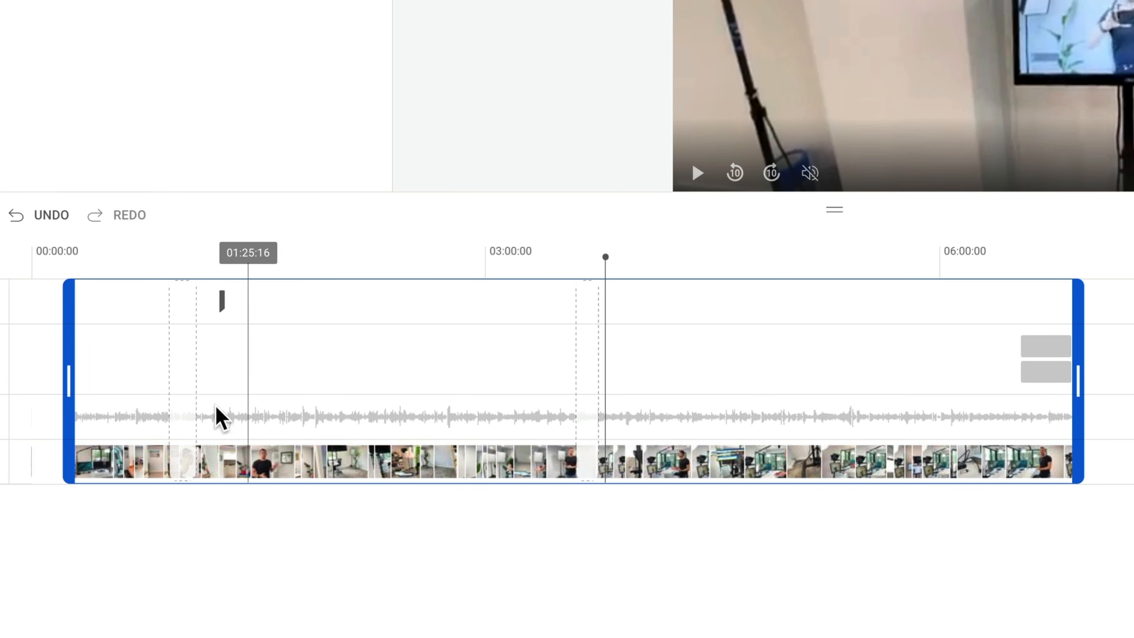
# Extend the trim's end point back to the end of the video at 11:25:10
pyautogui.click(183, 422)
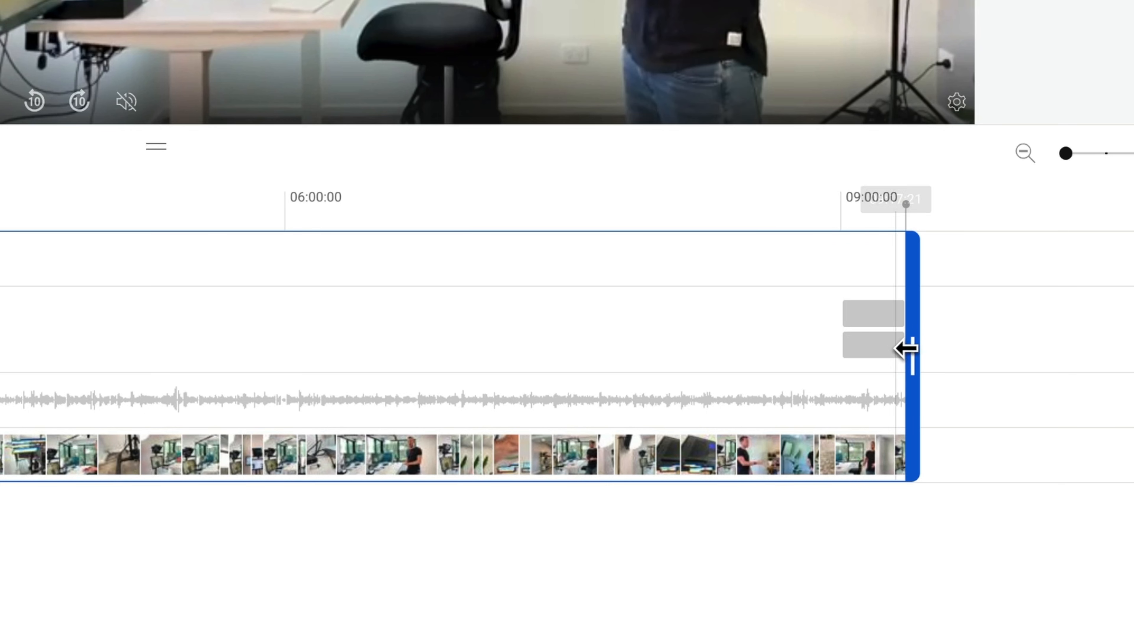
pyautogui.moveTo(909, 353); pyautogui.dragTo(1127, 380)
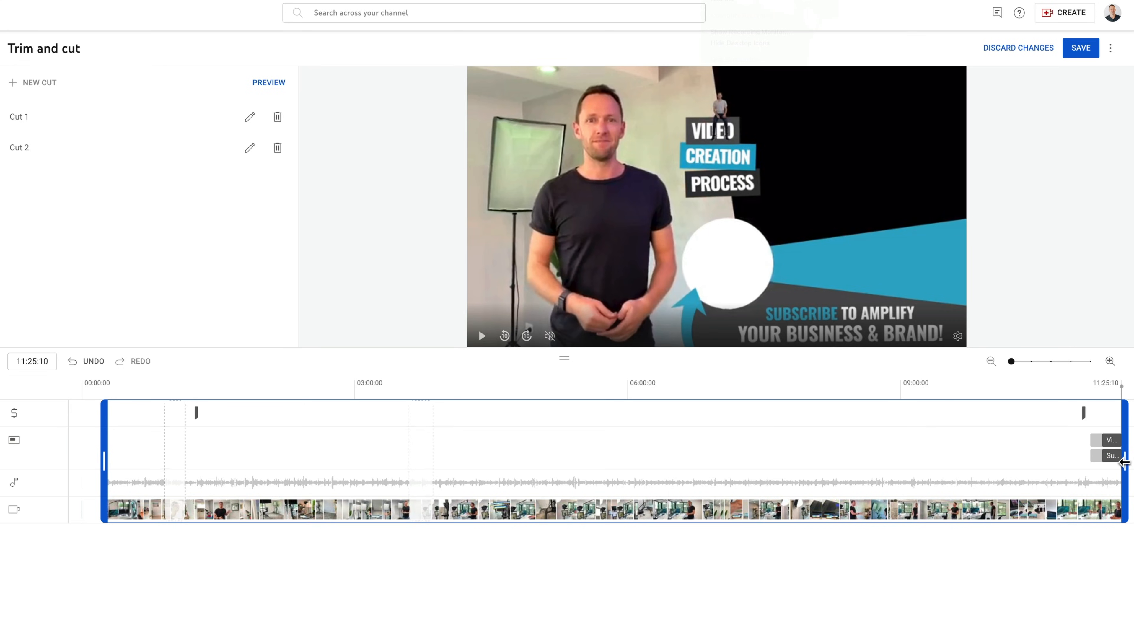
pyautogui.moveTo(1124, 463)
pyautogui.mouseDown()
pyautogui.moveTo(1106, 463)
pyautogui.moveTo(1124, 463)
pyautogui.mouseUp()
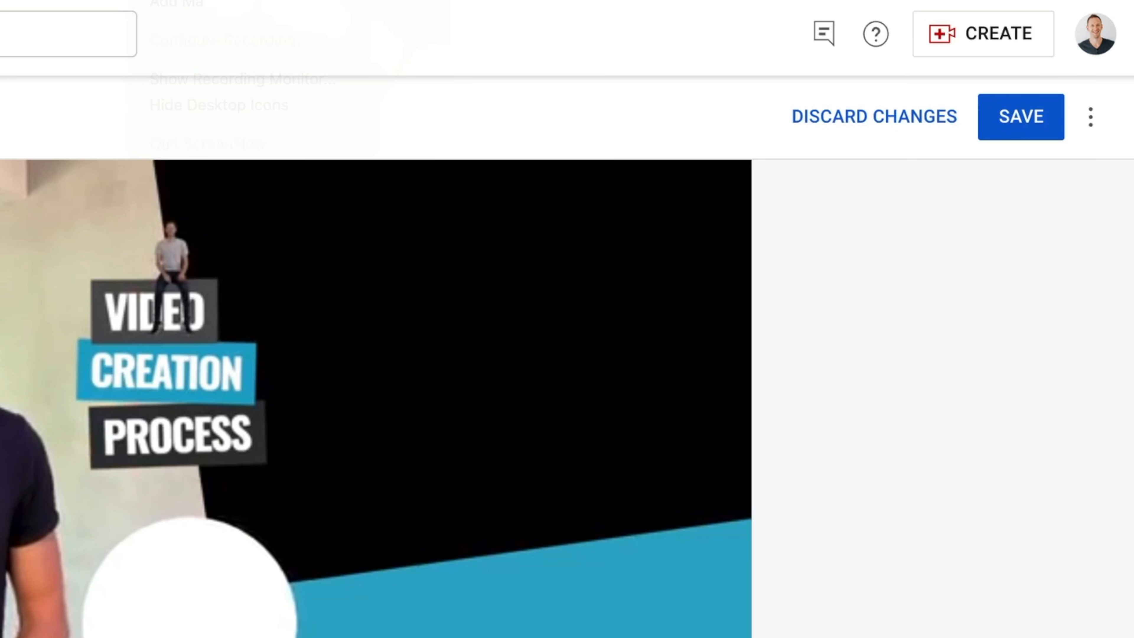
# Open the editor's keyboard shortcuts list, review the global shortcuts, and close it
pyautogui.click(1093, 121)
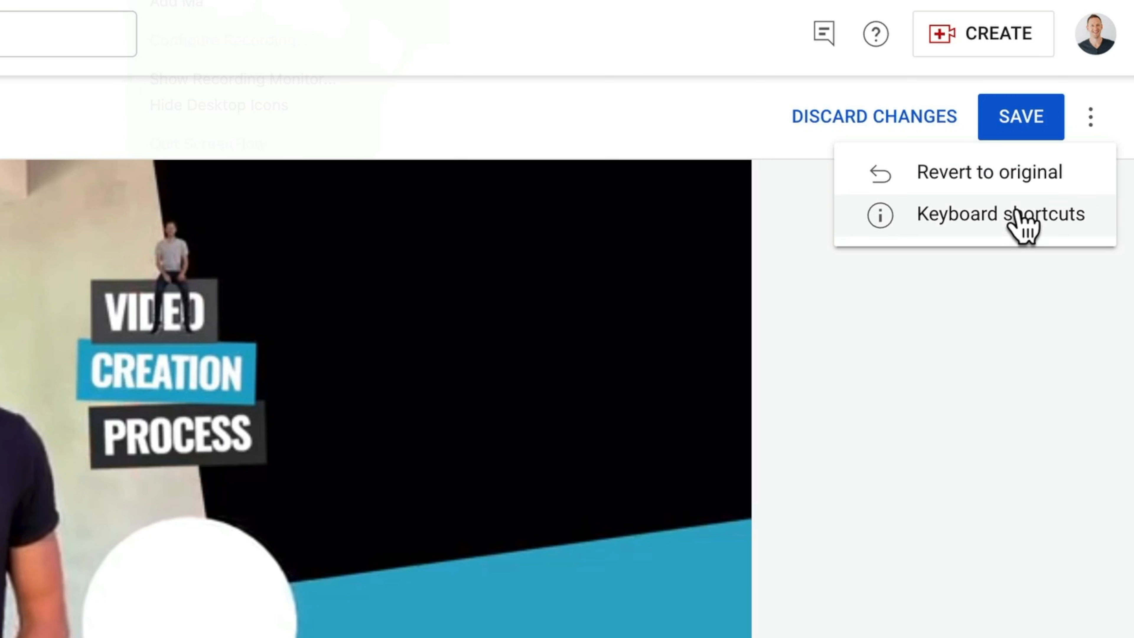
pyautogui.click(939, 222)
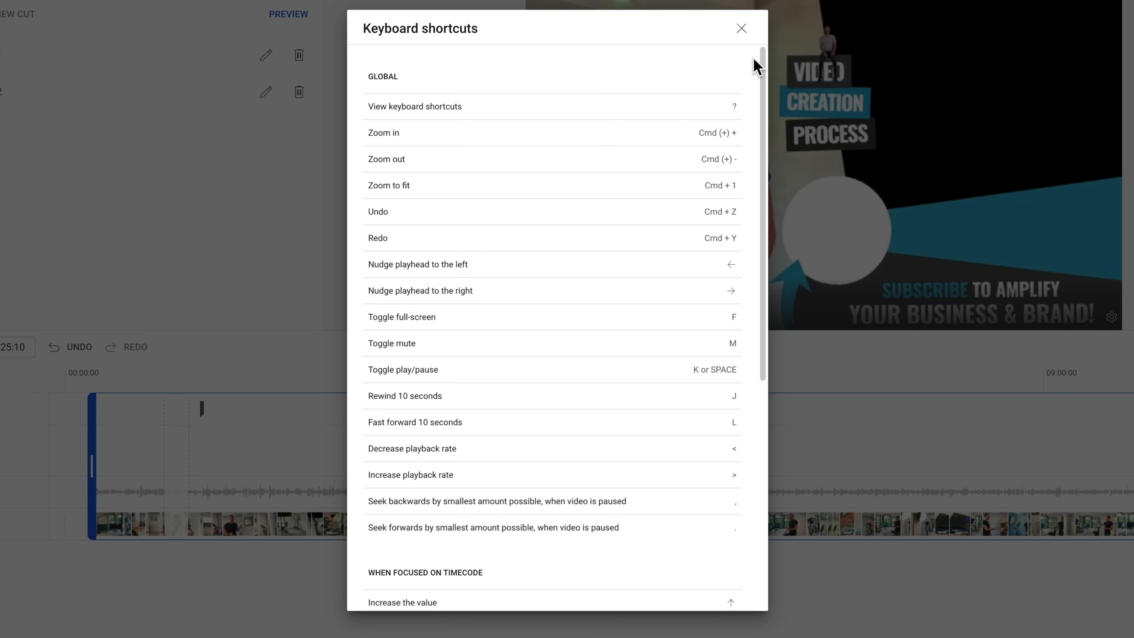
pyautogui.click(742, 30)
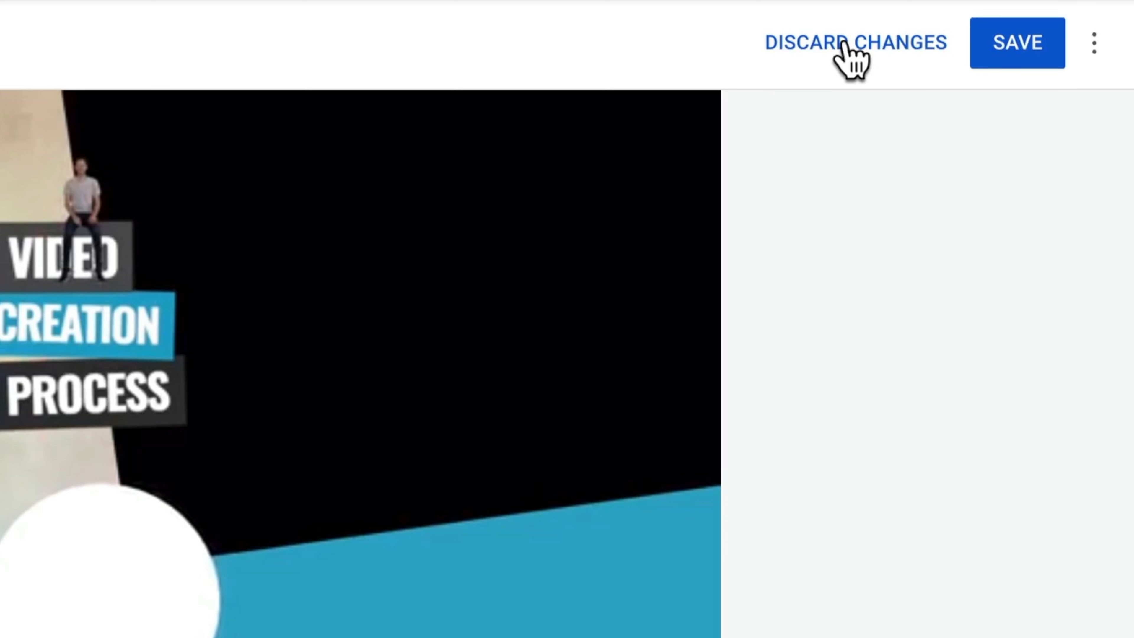
# Open the save confirmation, cancel it, and discard all trim and cut changes
pyautogui.click(1023, 54)
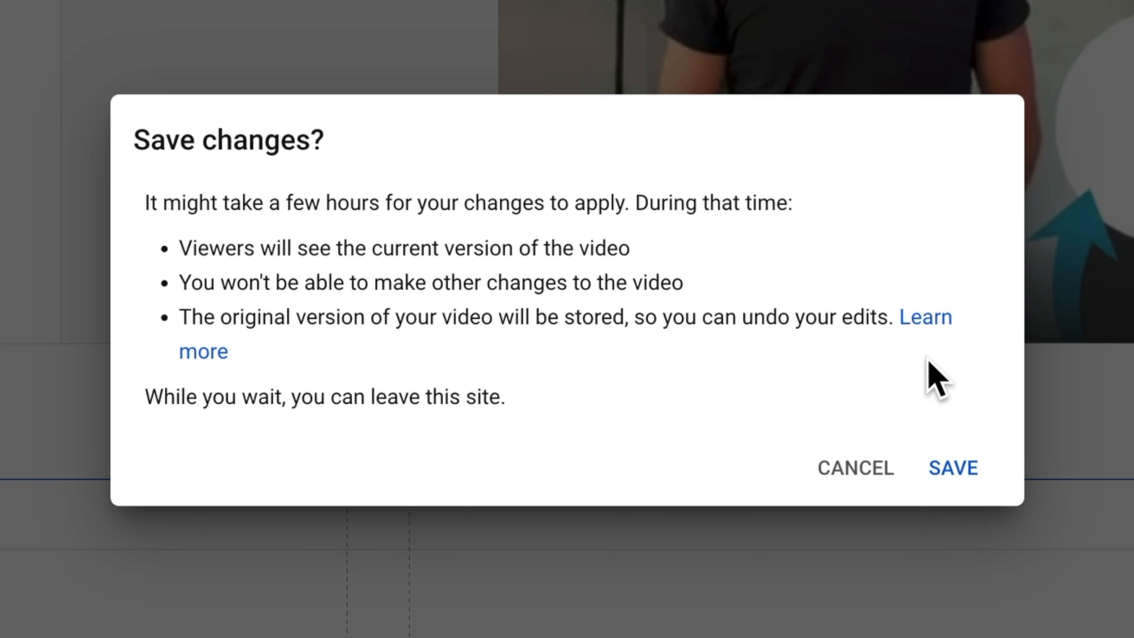
pyautogui.click(842, 475)
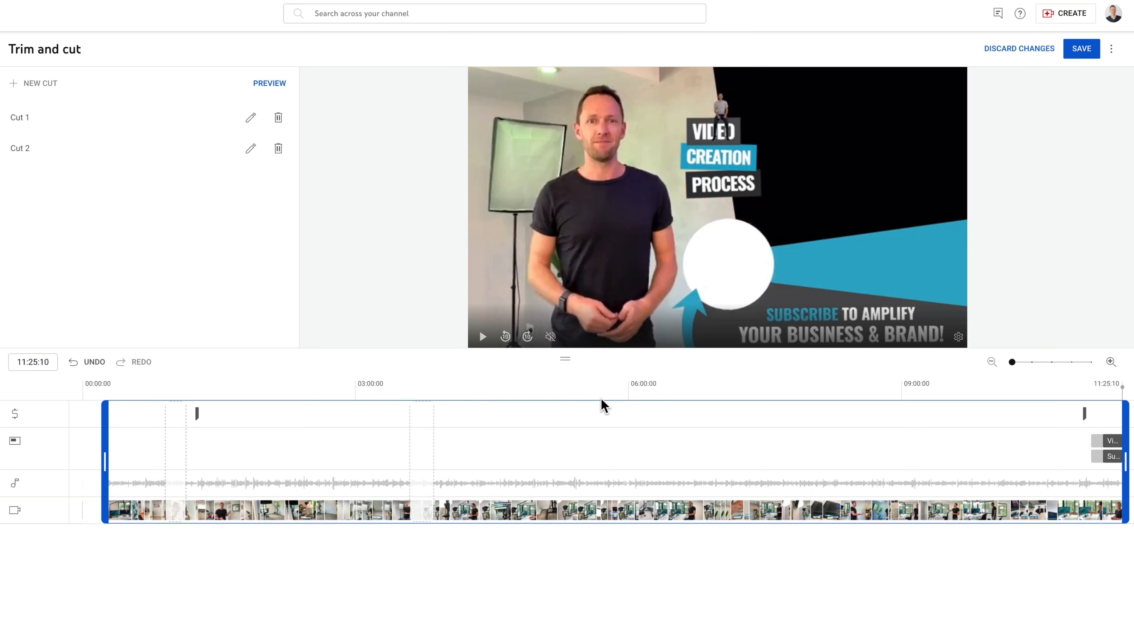
pyautogui.click(1033, 52)
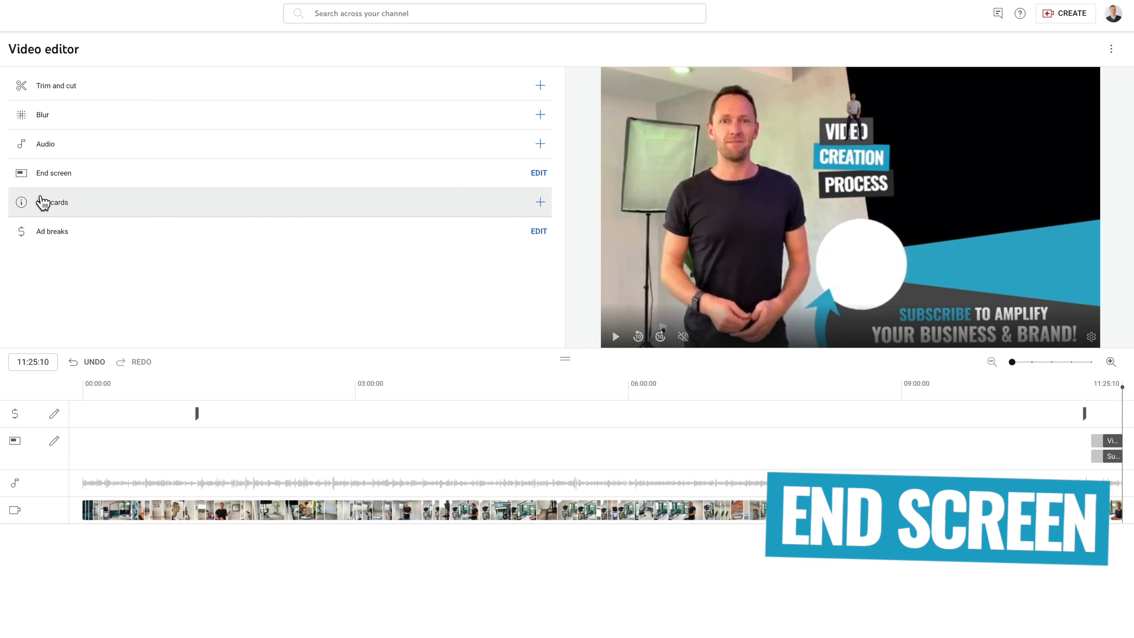
# Open the video's end screen for editing and select its subscribe element
pyautogui.click(539, 173)
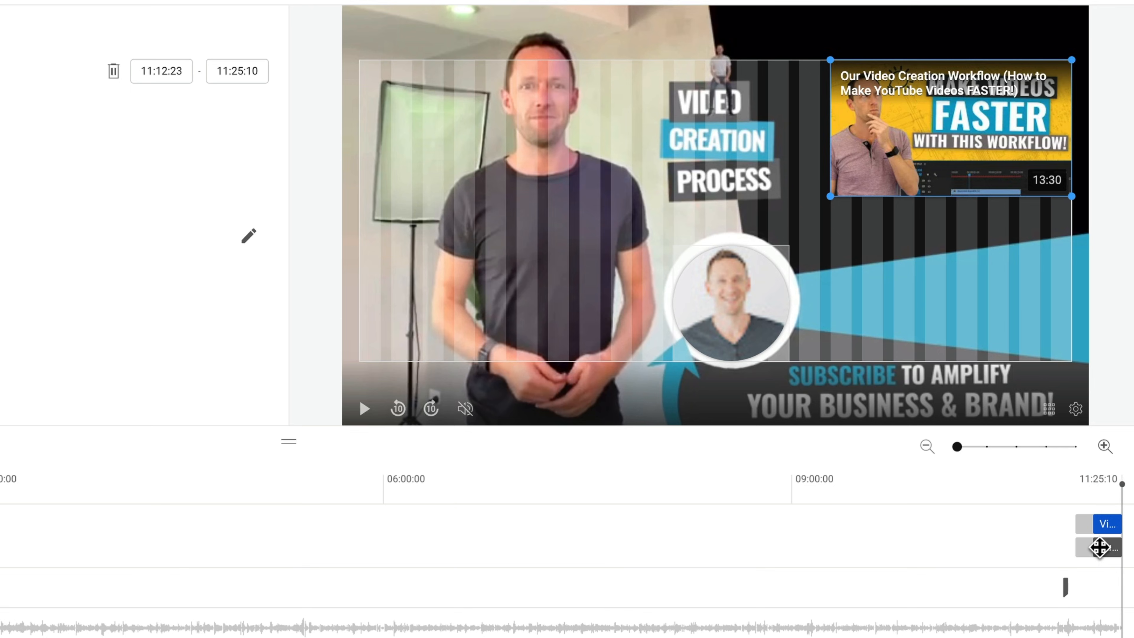
pyautogui.click(1106, 547)
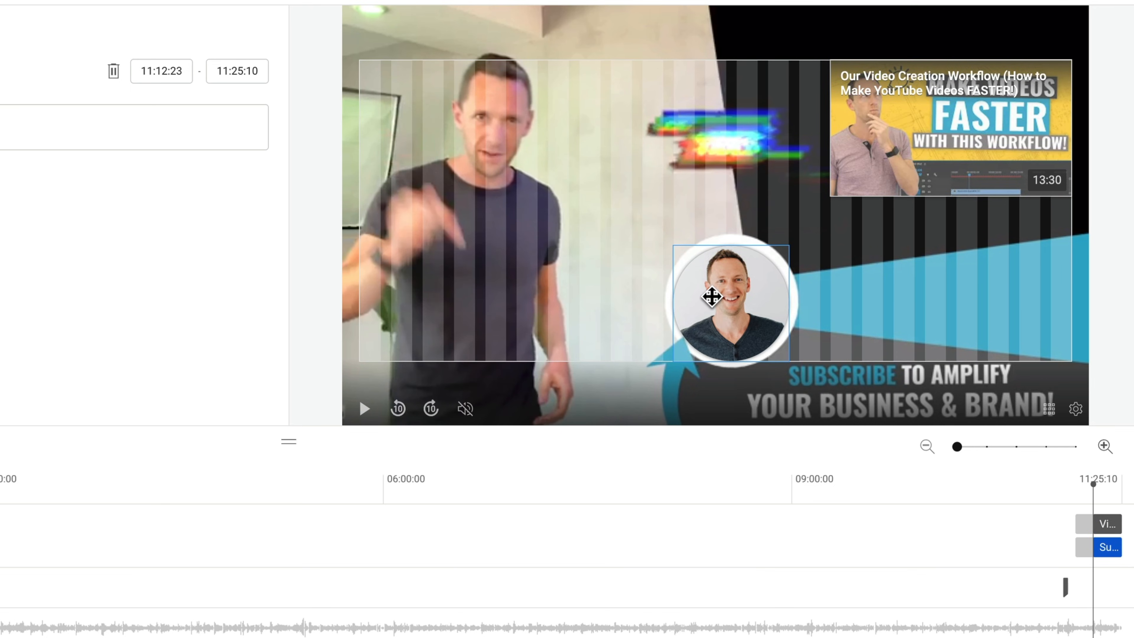
pyautogui.moveTo(711, 296)
pyautogui.mouseDown()
pyautogui.moveTo(725, 290)
pyautogui.moveTo(711, 290)
pyautogui.mouseUp()
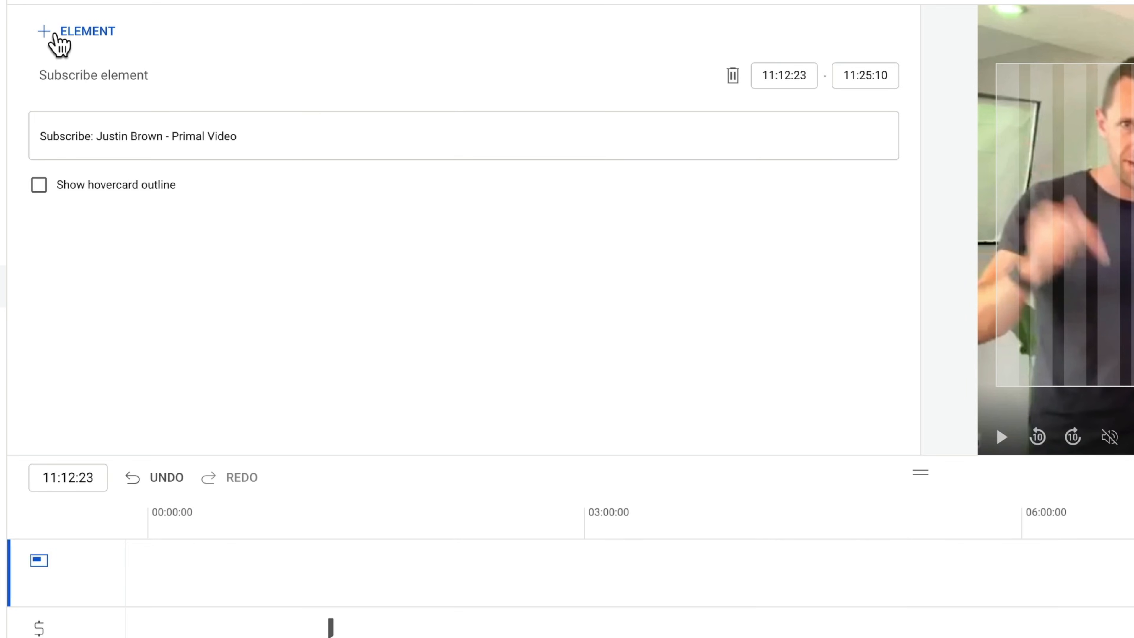
# Add a specific-video element for "The BEST Webcam I've ever used - hands down!" and place it enlarged in the frame's lower left
pyautogui.click(73, 37)
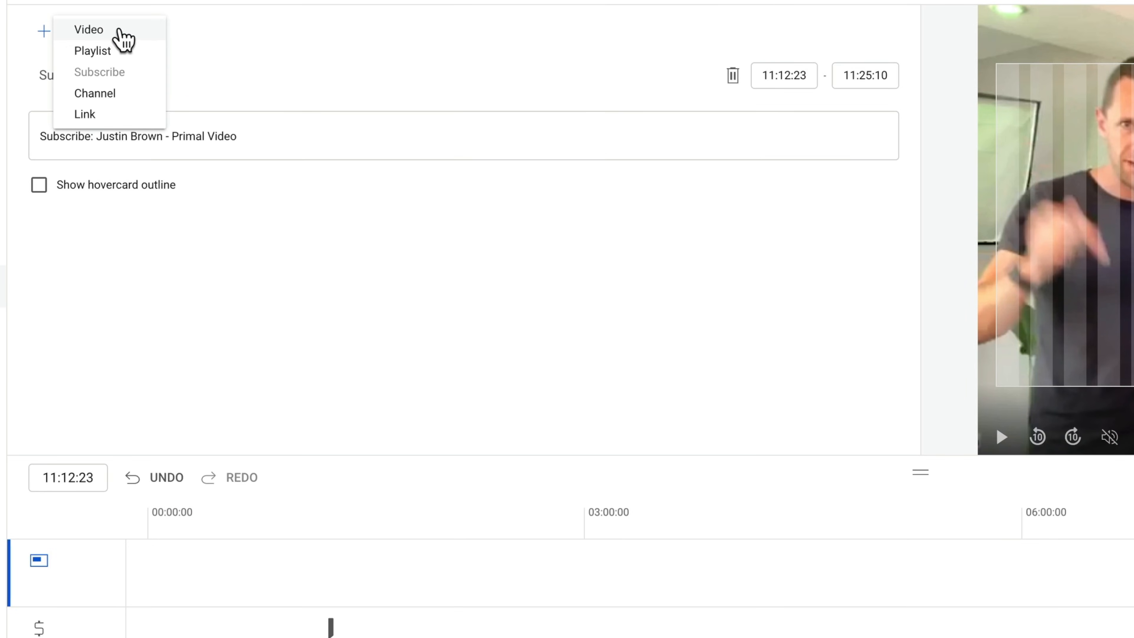
pyautogui.press('Escape')
pyautogui.click(71, 32)
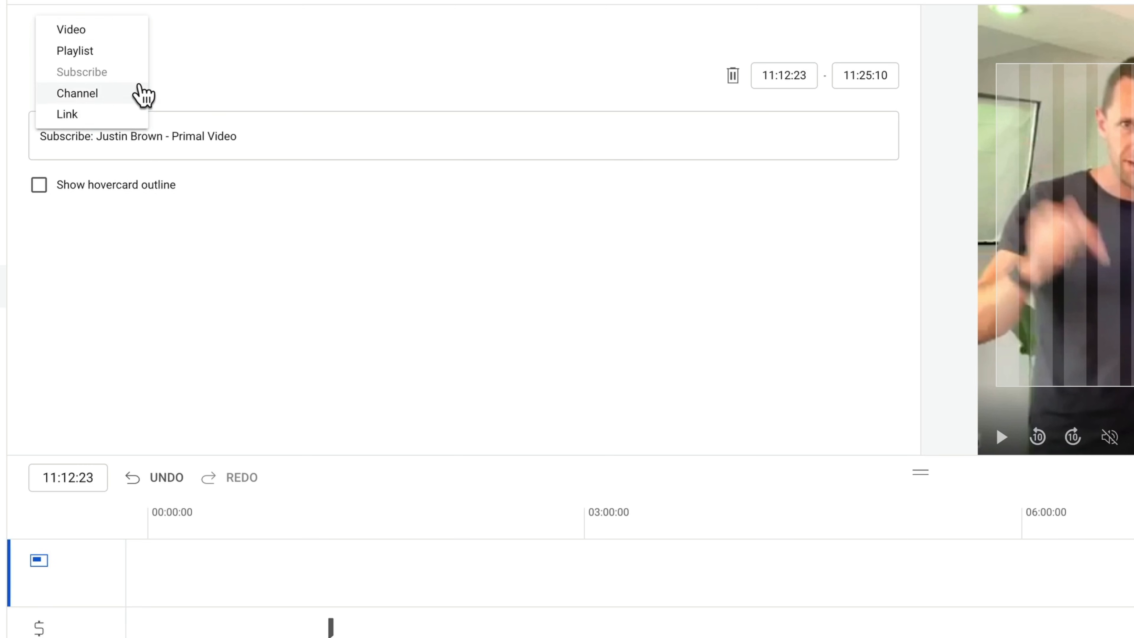
pyautogui.click(114, 31)
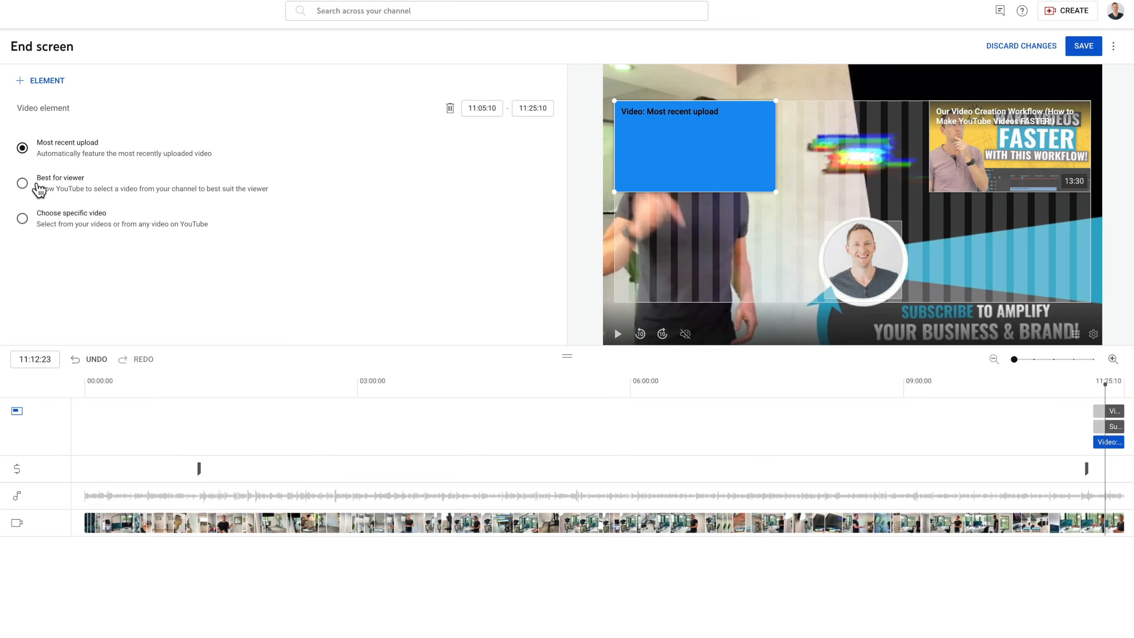
pyautogui.click(56, 227)
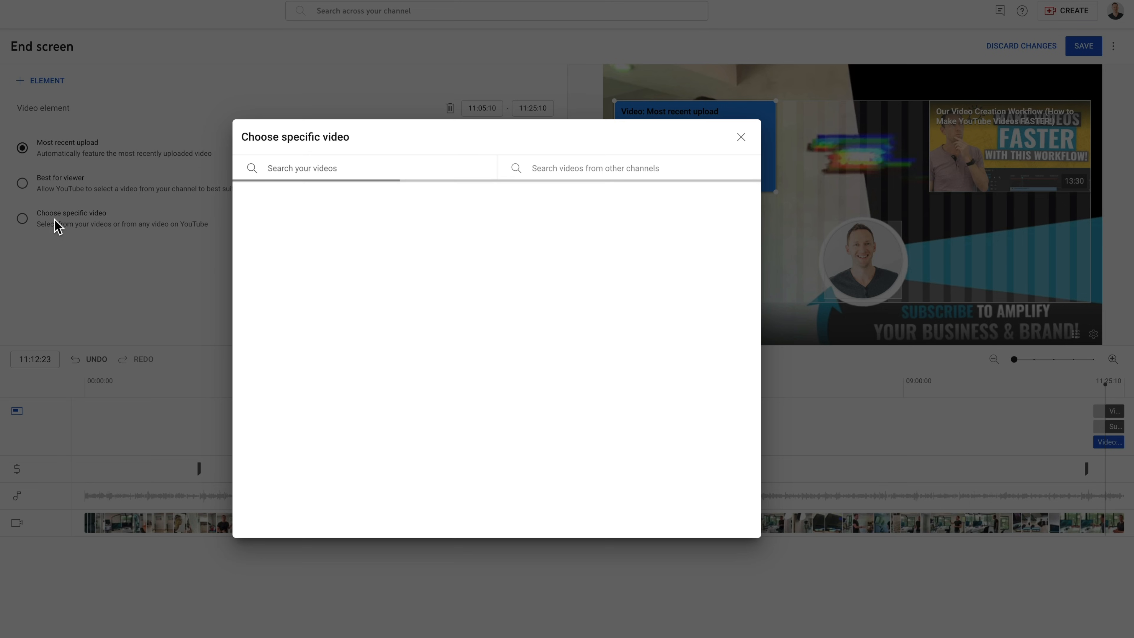
pyautogui.click(672, 243)
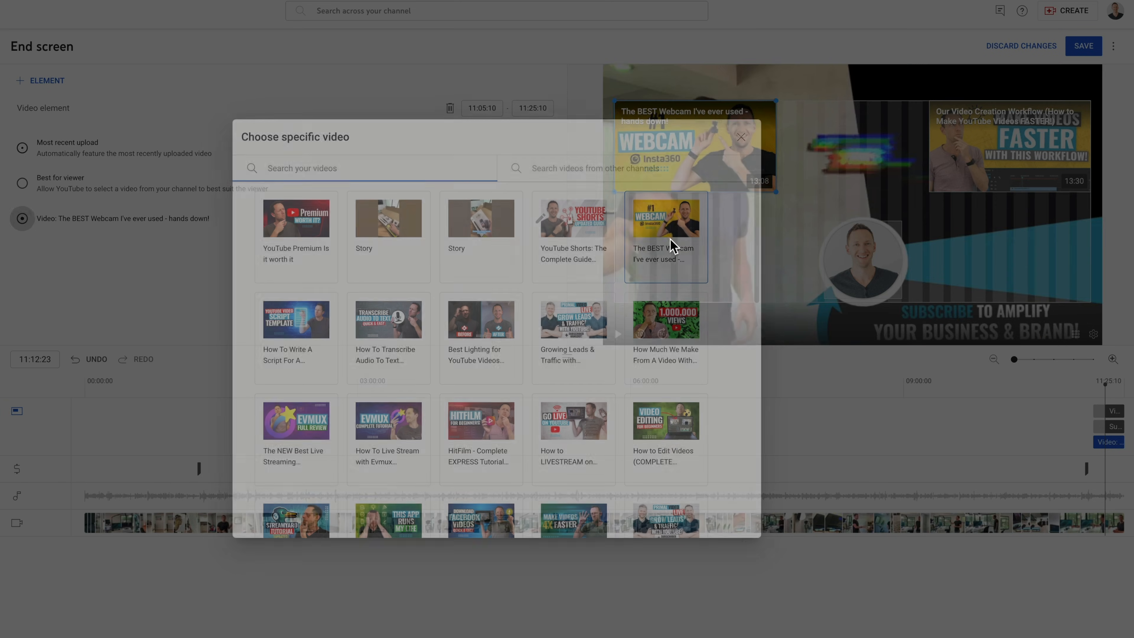
pyautogui.moveTo(749, 179); pyautogui.dragTo(818, 301)
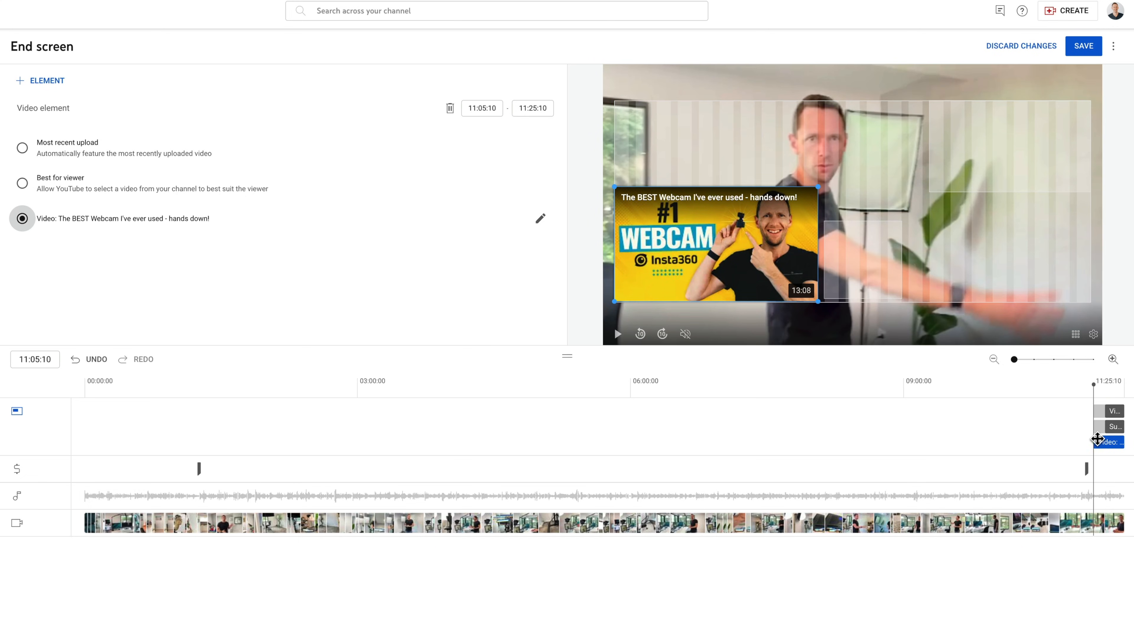
# Set the webcam video element to start at 11:12:23, aligned with the other elements, and preview the end screen there
pyautogui.click(1113, 359)
pyautogui.click(1113, 359)
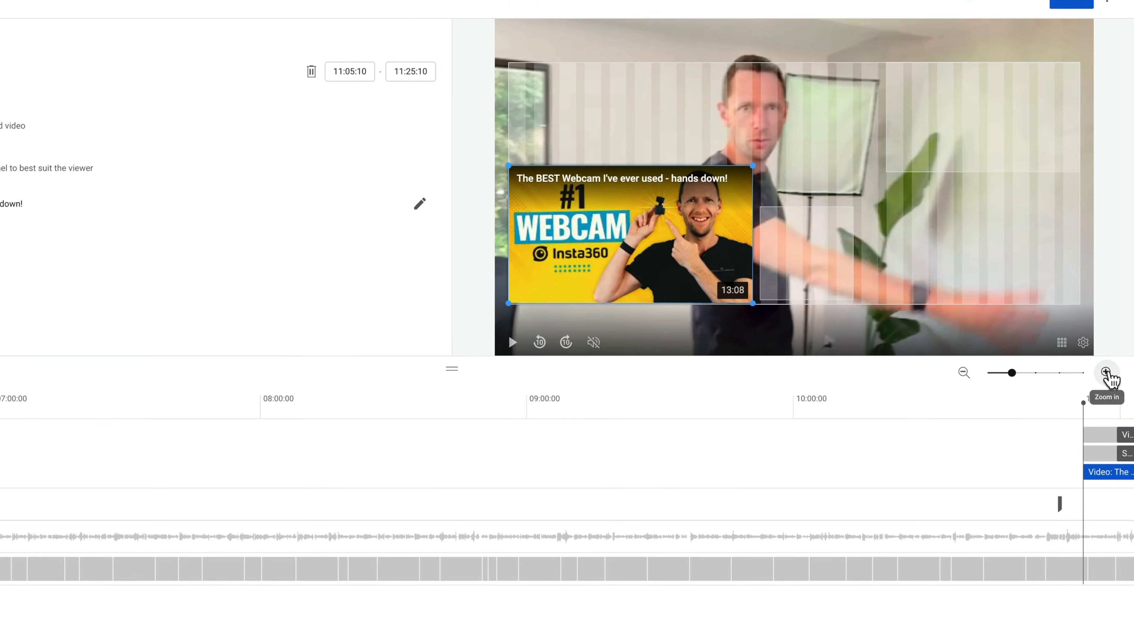
pyautogui.click(1105, 376)
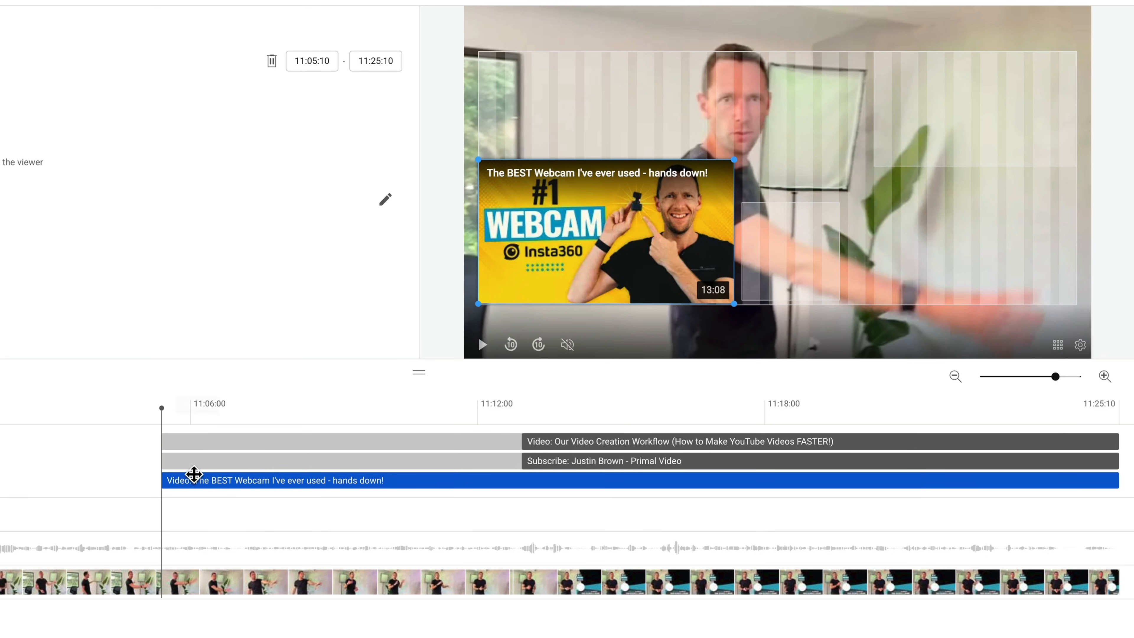
pyautogui.moveTo(163, 482); pyautogui.dragTo(524, 498)
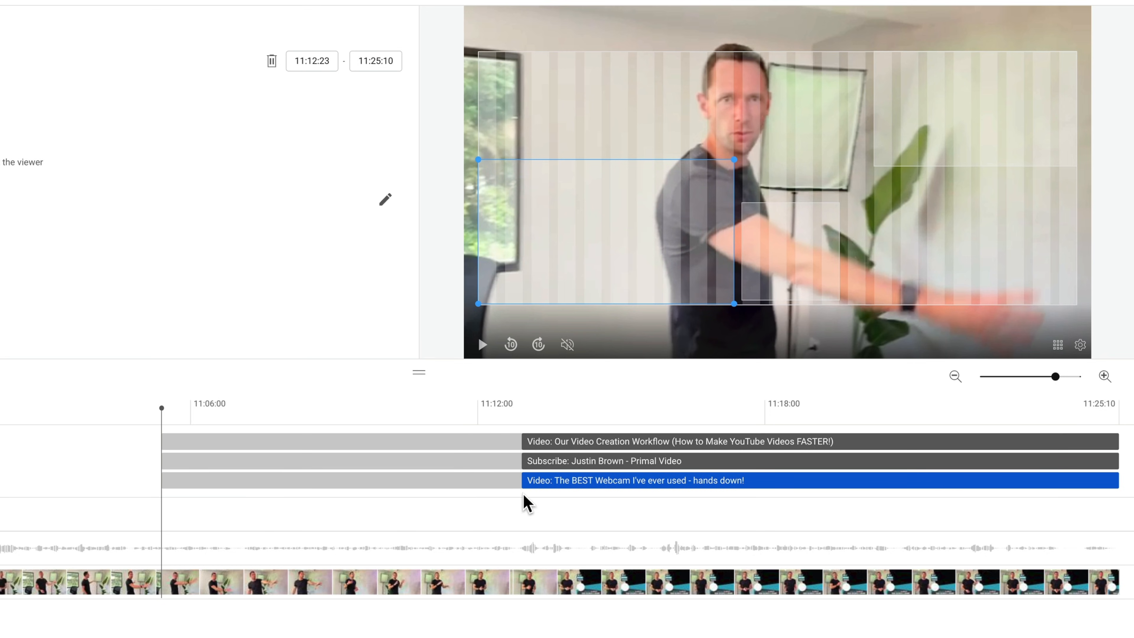
pyautogui.click(524, 412)
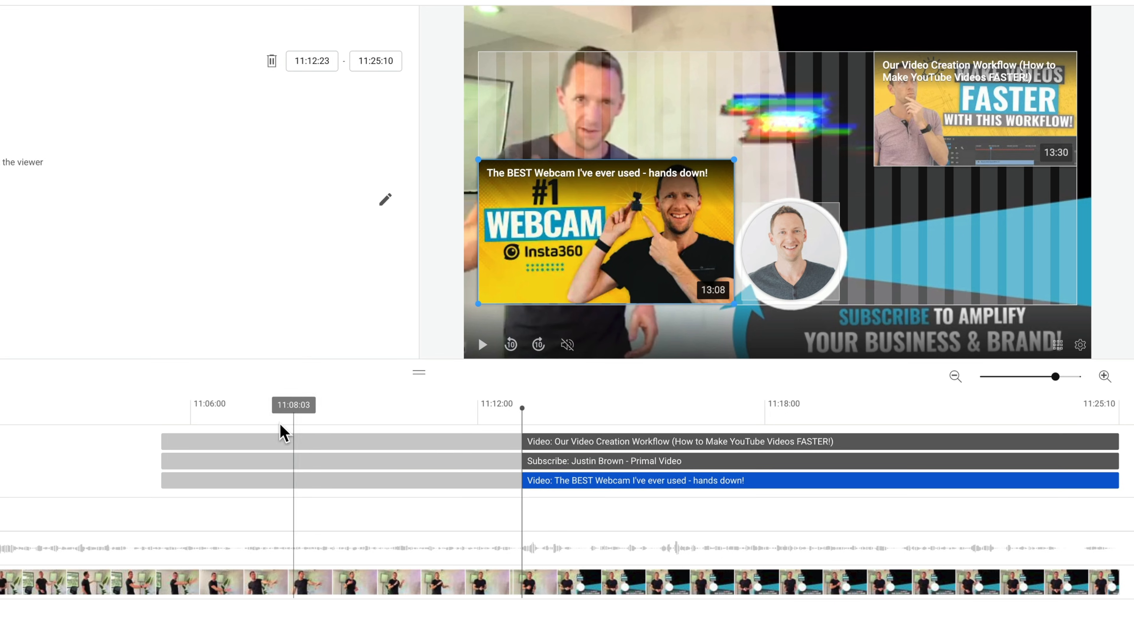
# Shift the workflow video element slightly earlier and the subscribe element to 11:11:01–11:23:13, then scrub through the staggered end screen elements
pyautogui.moveTo(561, 444); pyautogui.dragTo(460, 460)
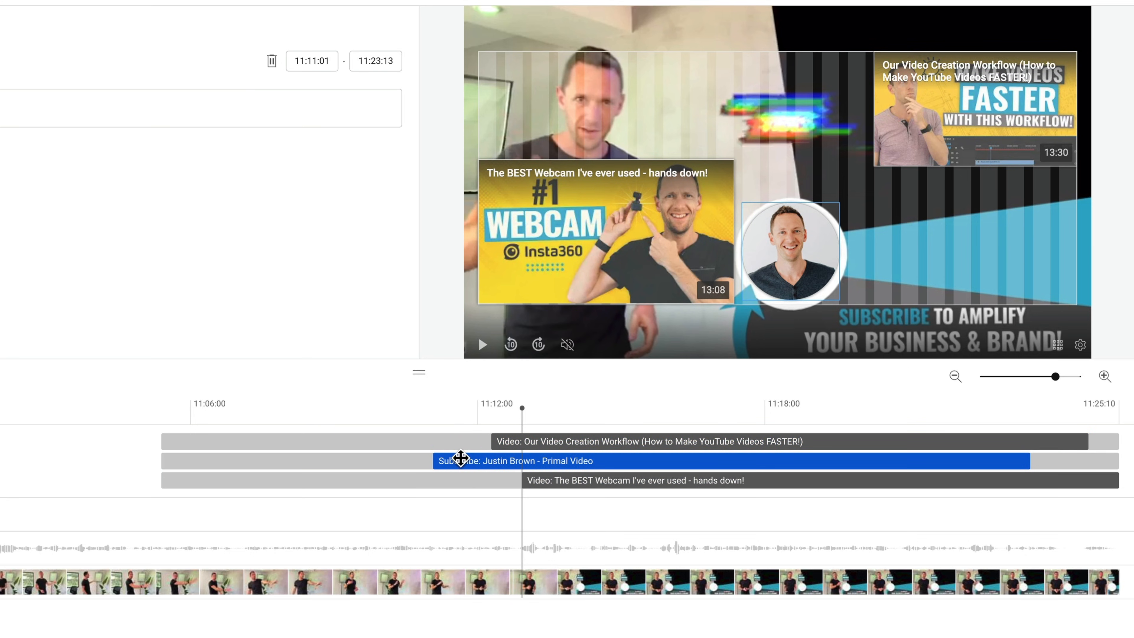
pyautogui.moveTo(609, 442); pyautogui.dragTo(601, 443)
pyautogui.click(630, 481)
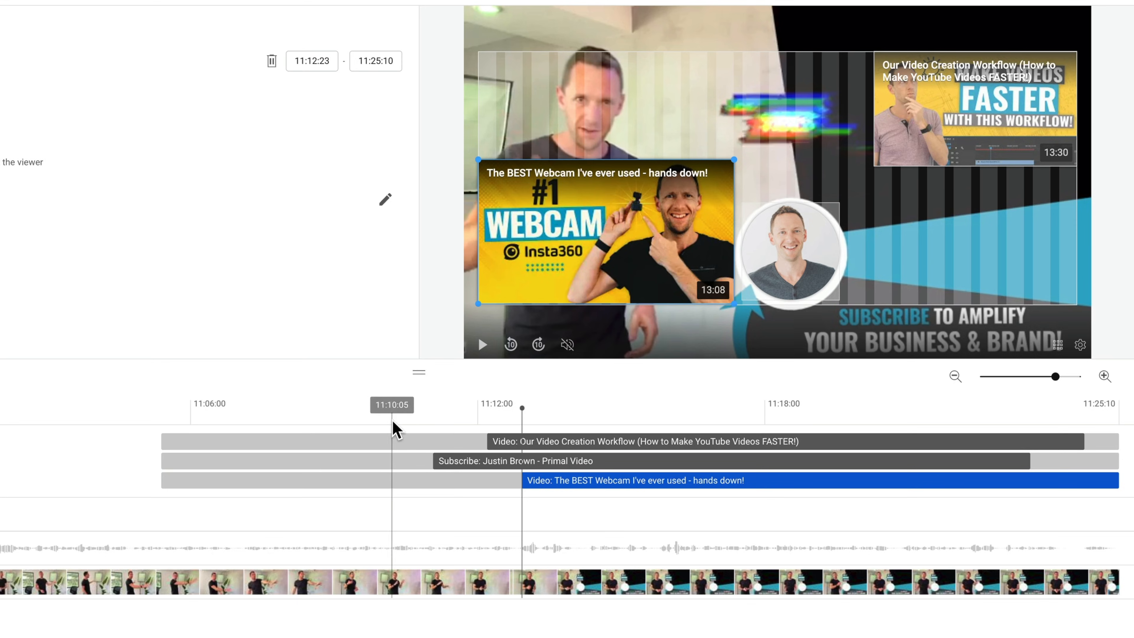
pyautogui.moveTo(394, 413); pyautogui.dragTo(536, 411)
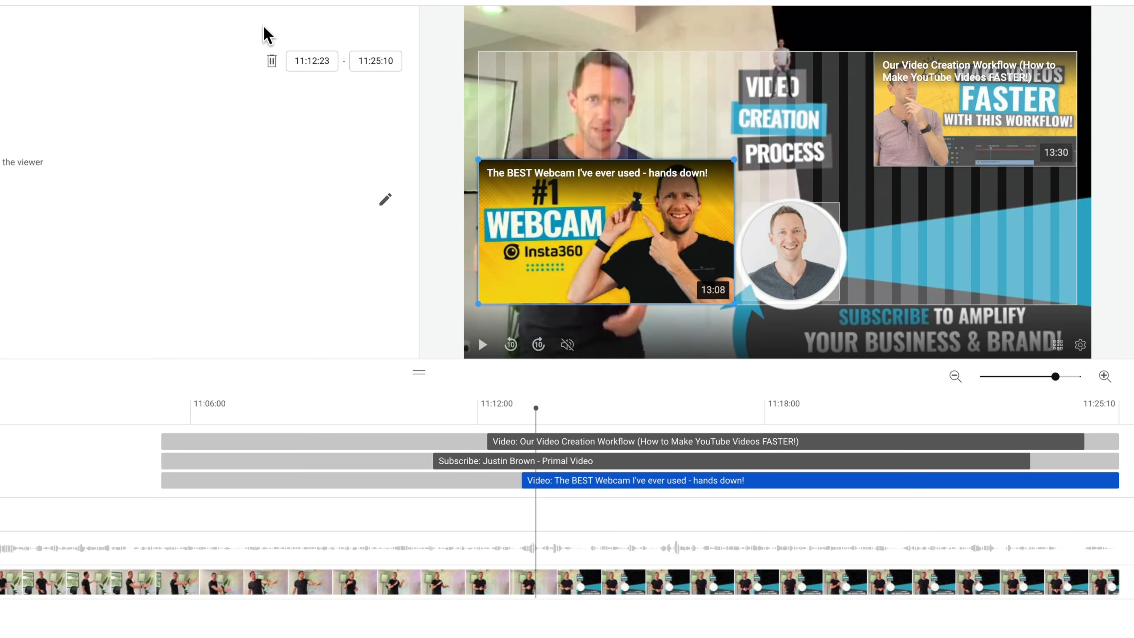
# Delete the webcam video element and discard all end screen changes
pyautogui.click(271, 61)
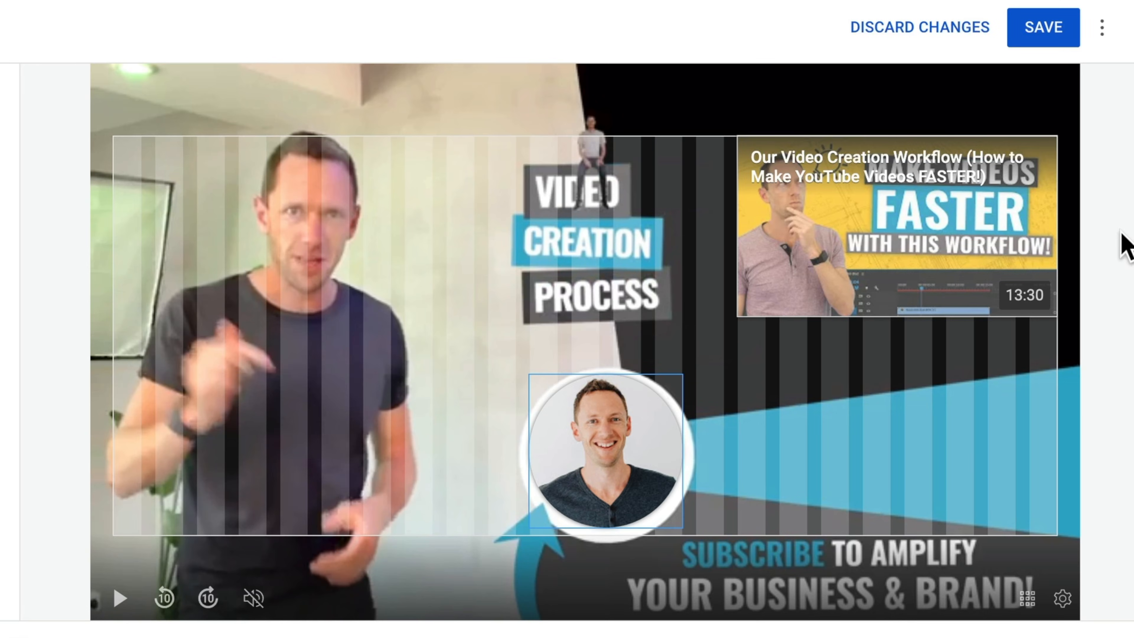
pyautogui.click(865, 29)
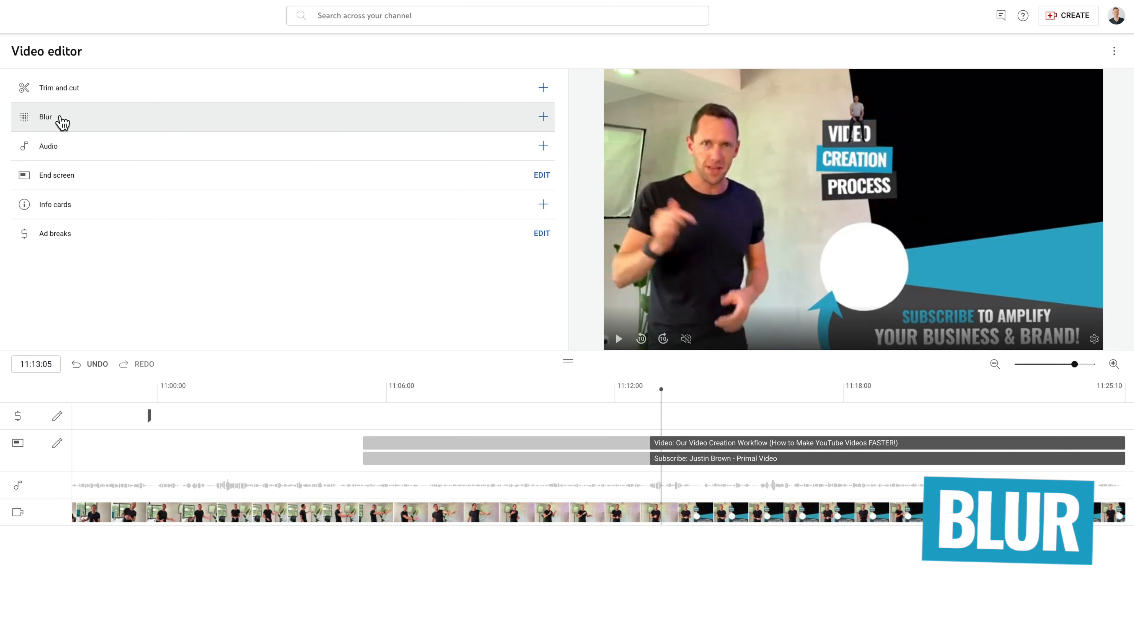
pyautogui.click(994, 365)
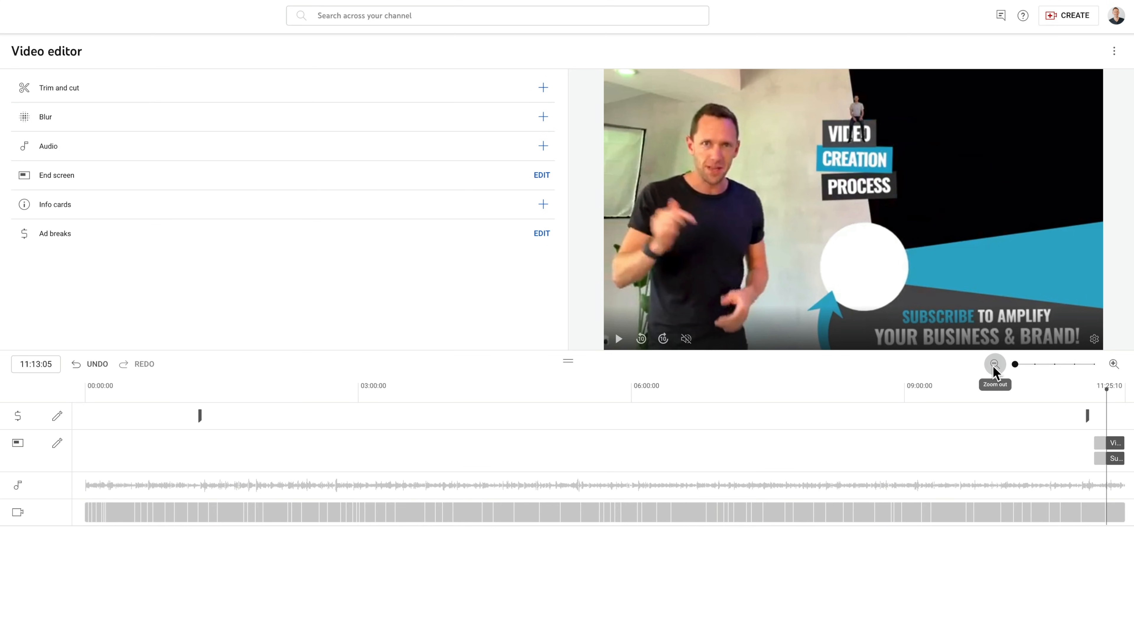
# Add an oval custom blur at the video's start, position it over the man's head and stretch it down to cover his face
pyautogui.click(84, 422)
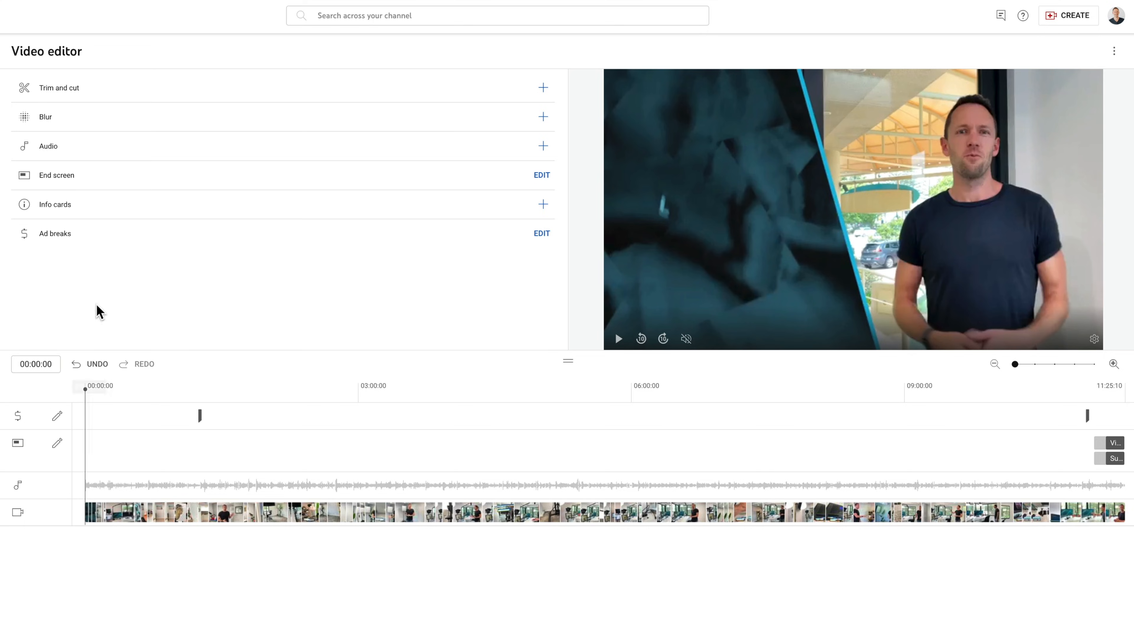
pyautogui.click(69, 124)
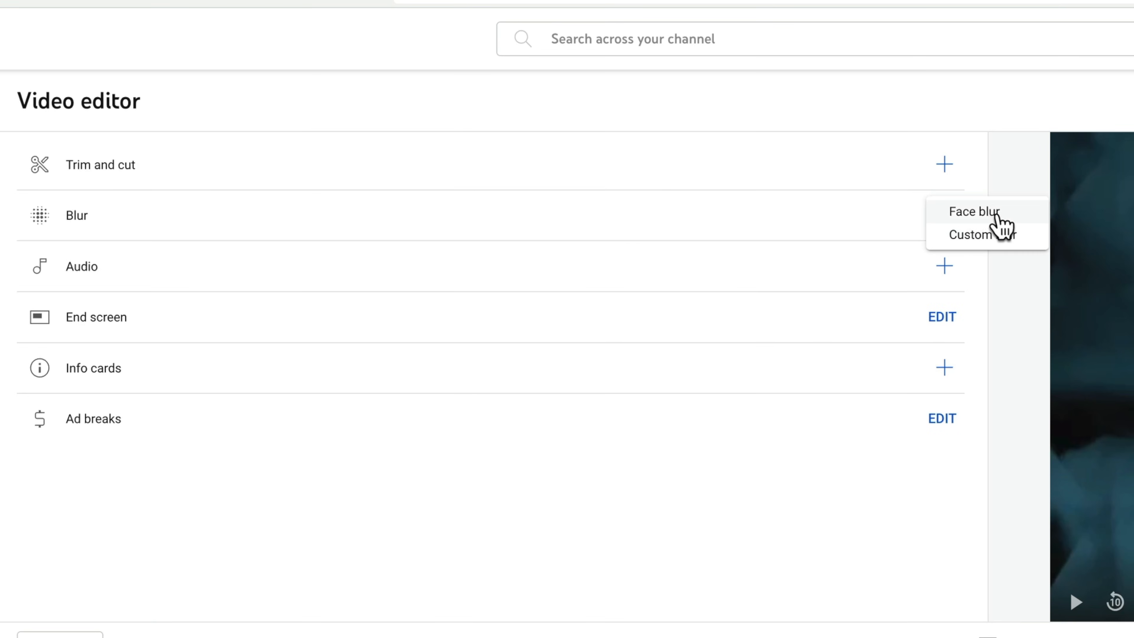
pyautogui.click(1020, 246)
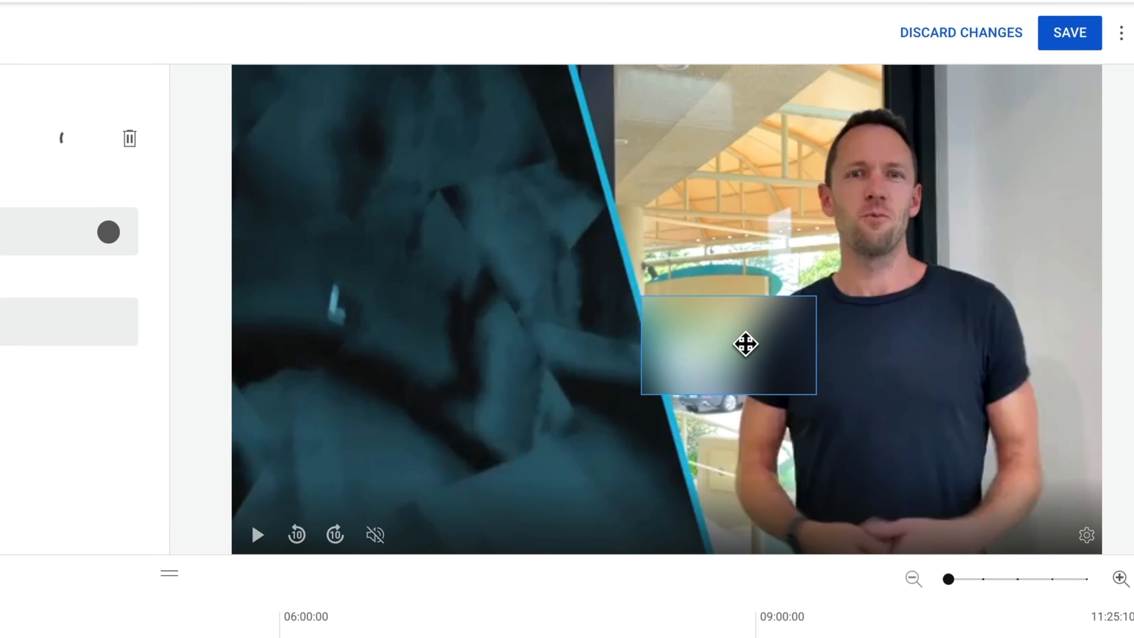
pyautogui.moveTo(747, 342); pyautogui.dragTo(880, 144)
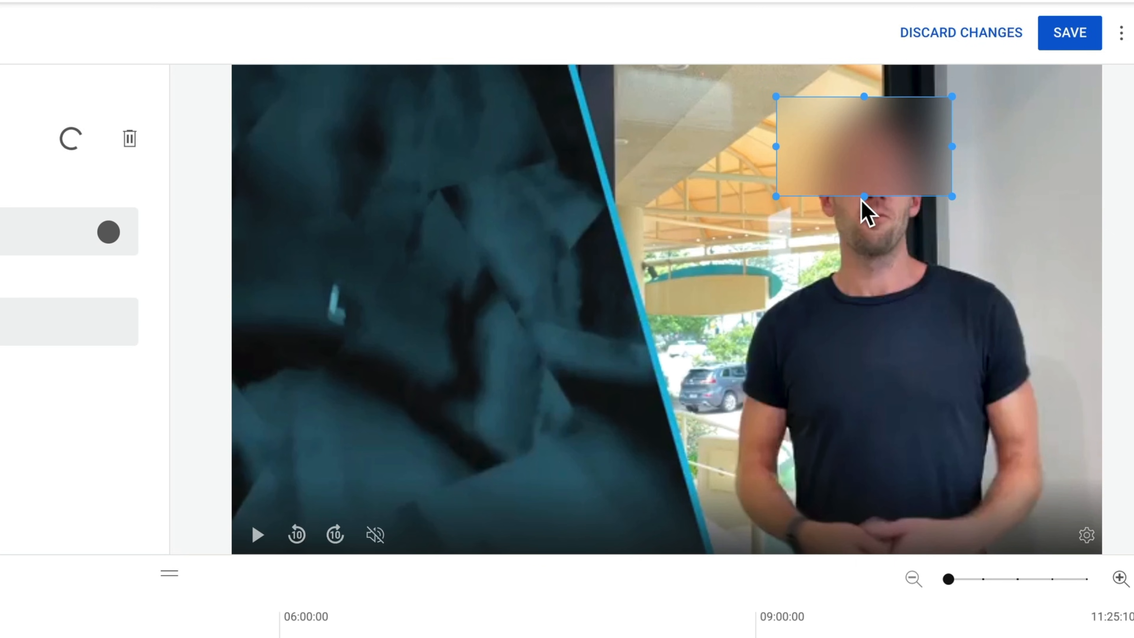
pyautogui.moveTo(866, 195); pyautogui.dragTo(878, 279)
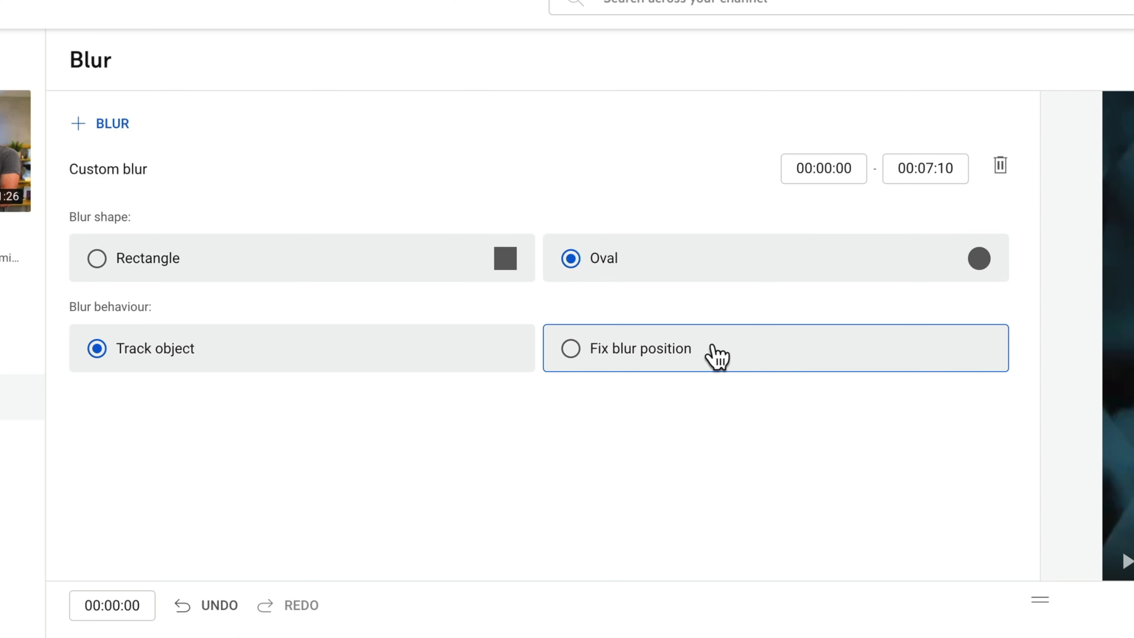
# Try the face blur with Fix blur position in a short playback, and switch its behaviour back to Track object
pyautogui.click(640, 356)
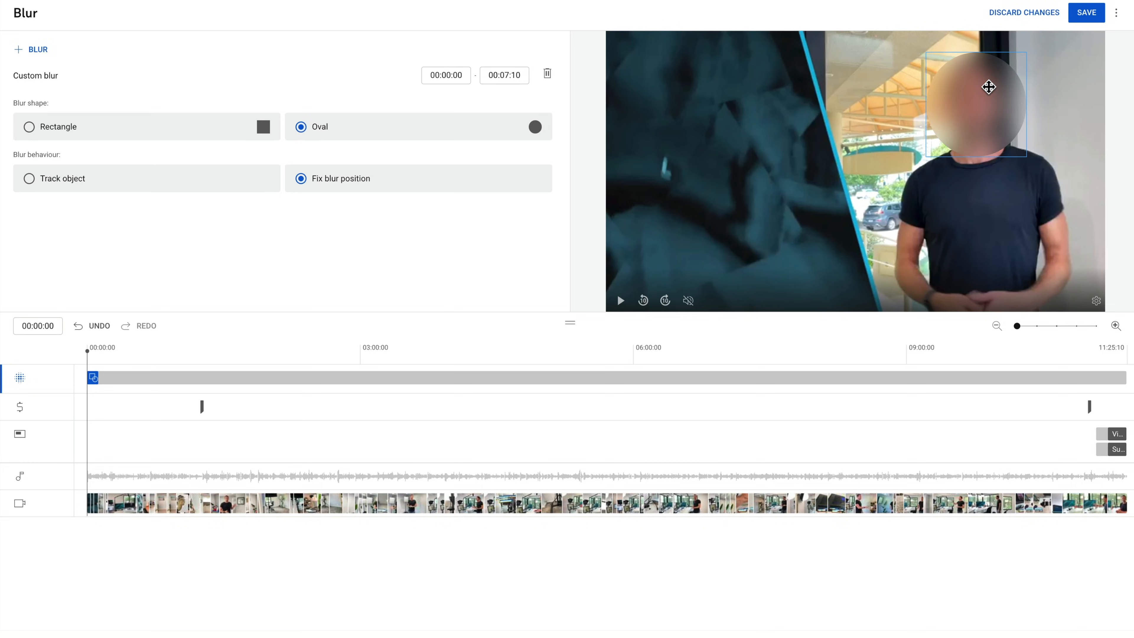
pyautogui.click(621, 300)
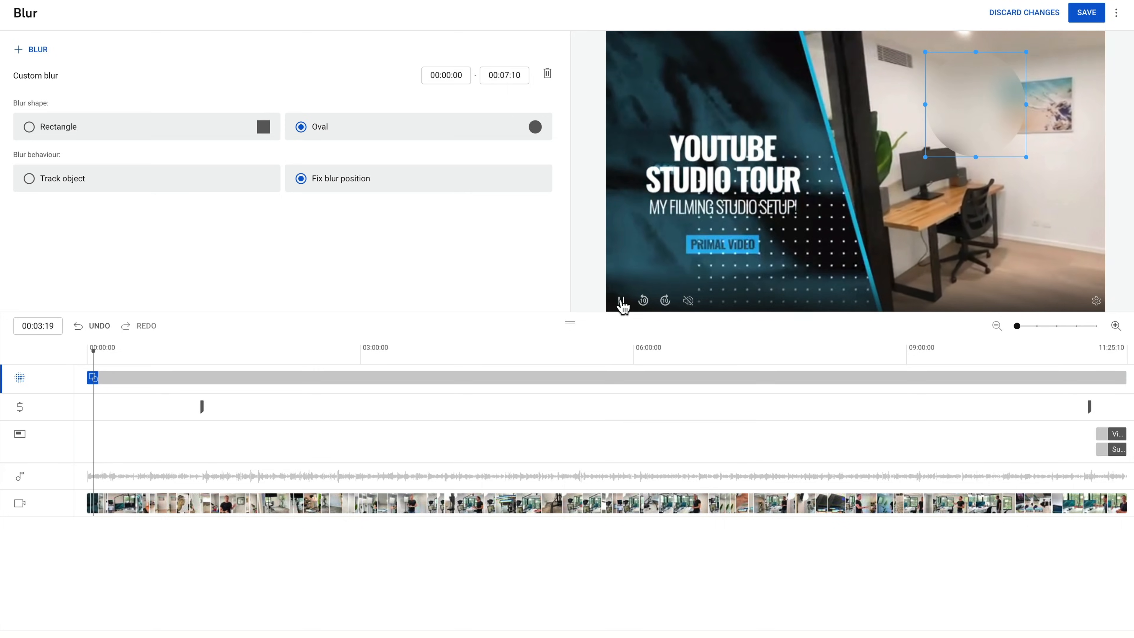
pyautogui.click(620, 299)
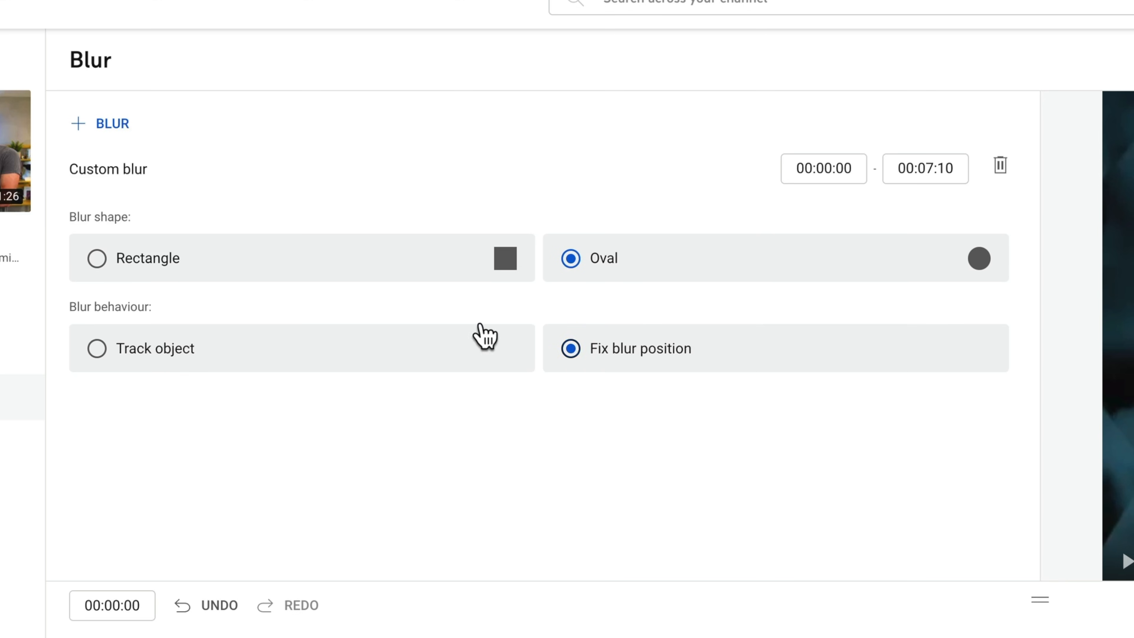
pyautogui.click(141, 355)
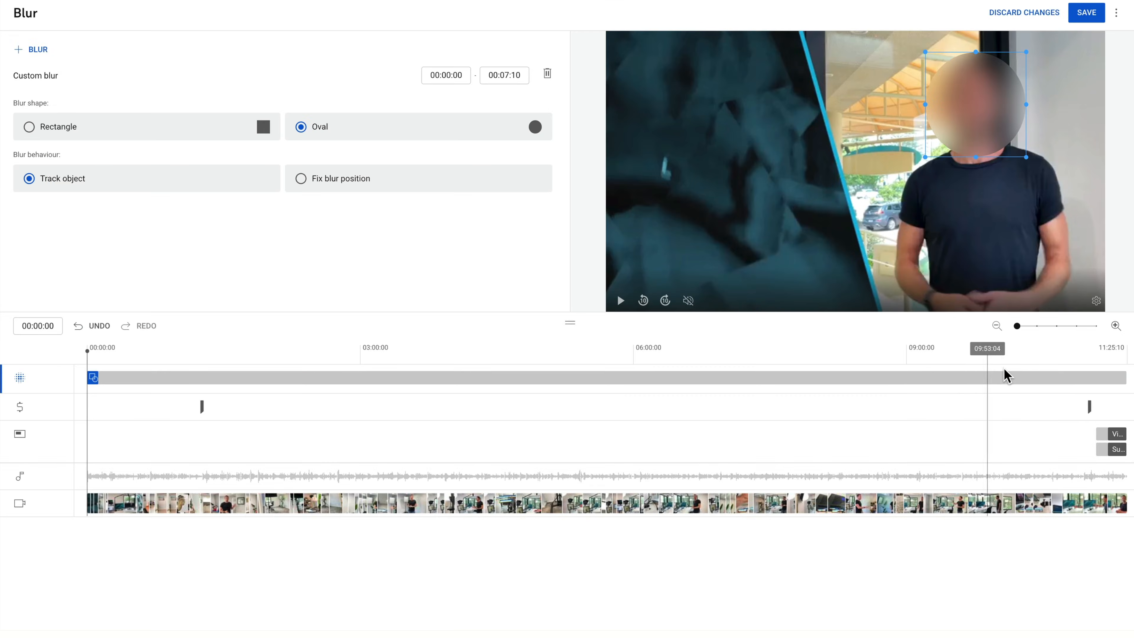
# Scrub to where the man's opening shot ends and shorten the face blur to end at 00:02:09
pyautogui.click(1116, 326)
pyautogui.click(1115, 326)
pyautogui.click(1115, 326)
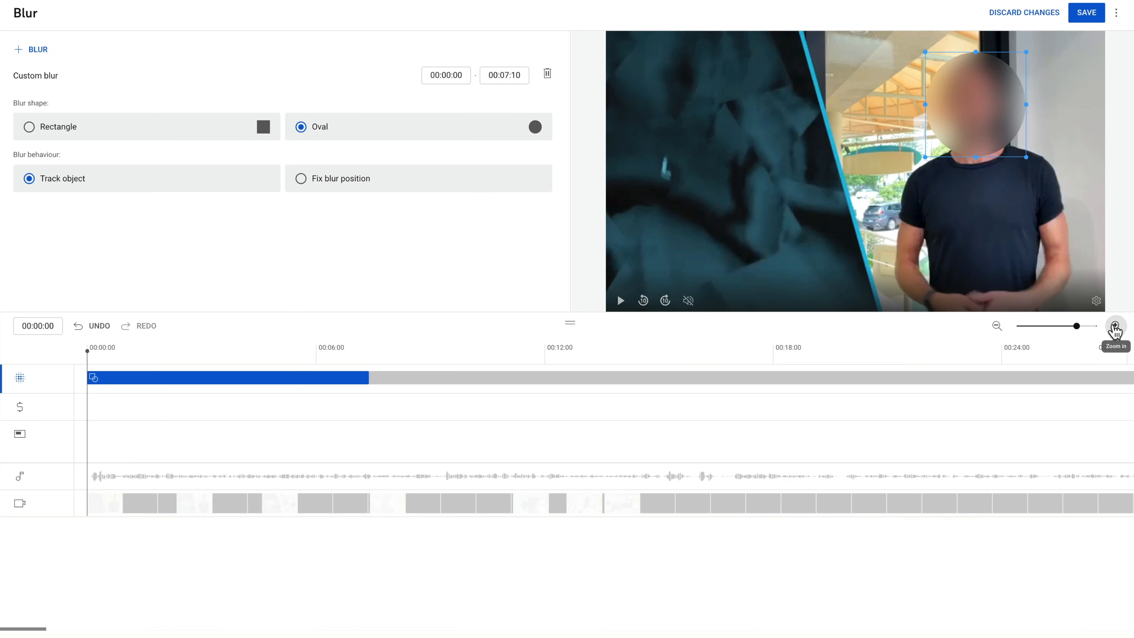
pyautogui.click(1115, 326)
pyautogui.click(997, 326)
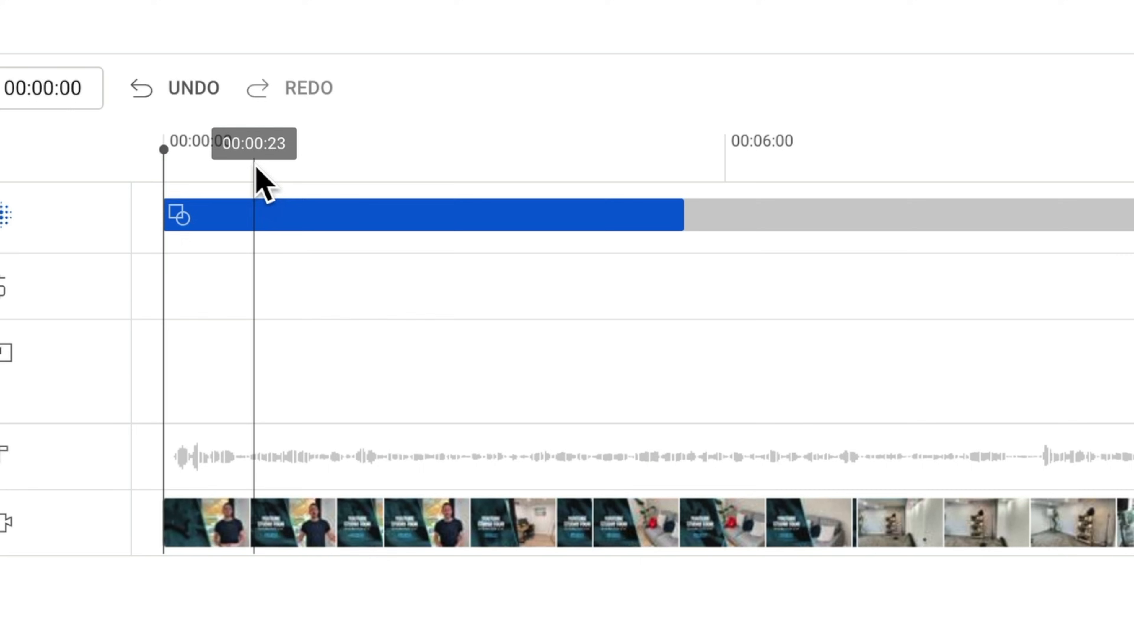
pyautogui.moveTo(124, 357); pyautogui.dragTo(172, 353)
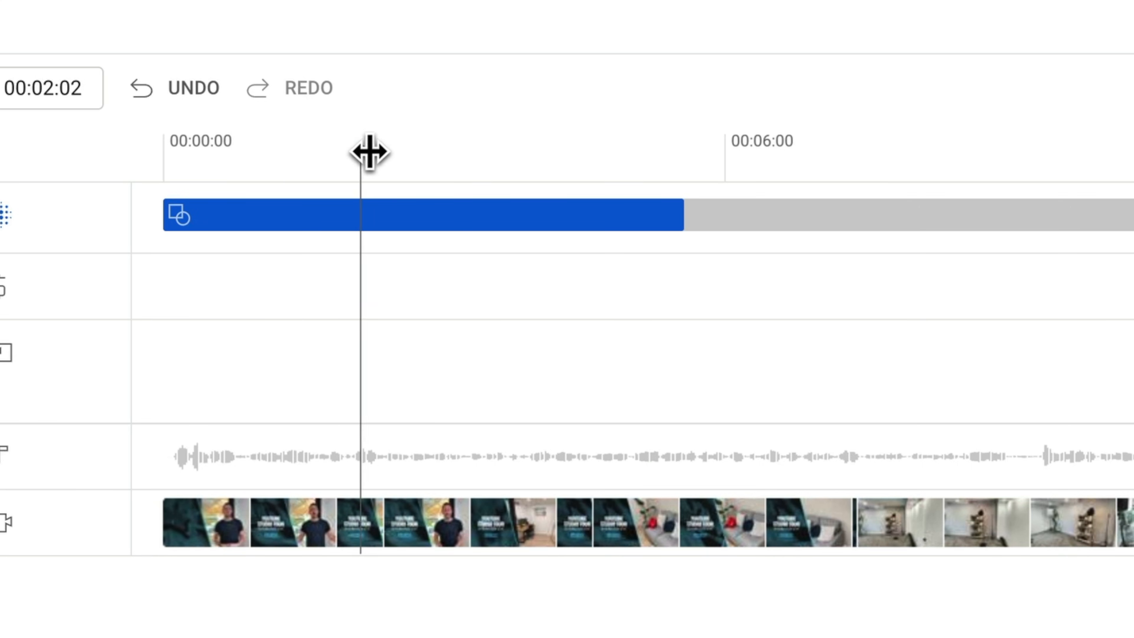
pyautogui.moveTo(370, 152)
pyautogui.mouseDown()
pyautogui.moveTo(392, 152)
pyautogui.moveTo(357, 157)
pyautogui.moveTo(384, 157)
pyautogui.mouseUp()
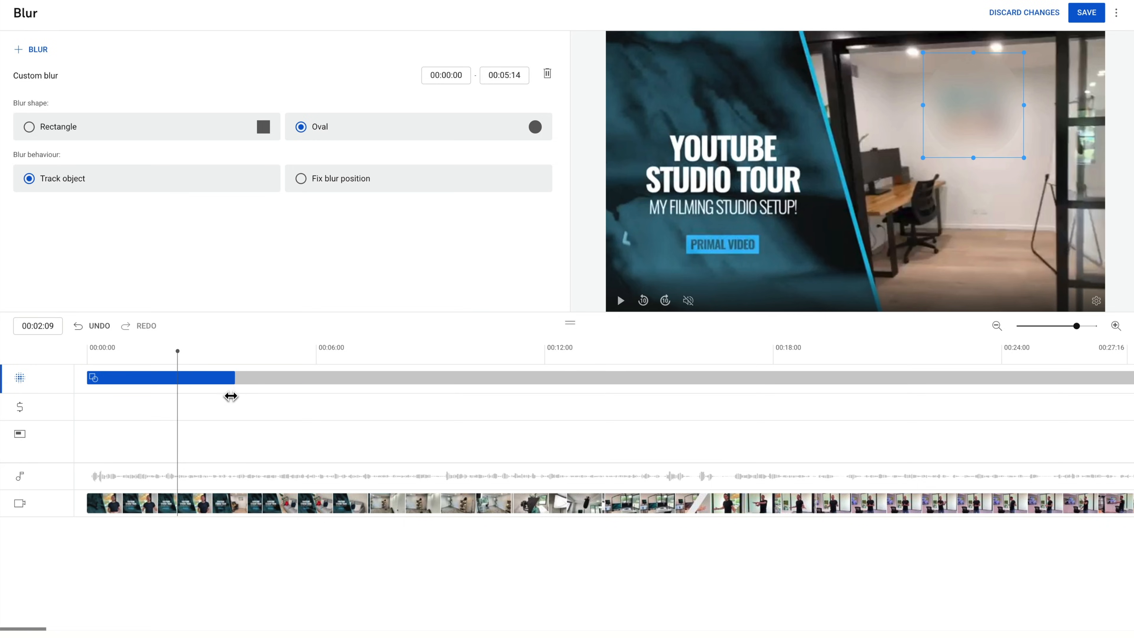
pyautogui.moveTo(177, 398); pyautogui.dragTo(177, 398)
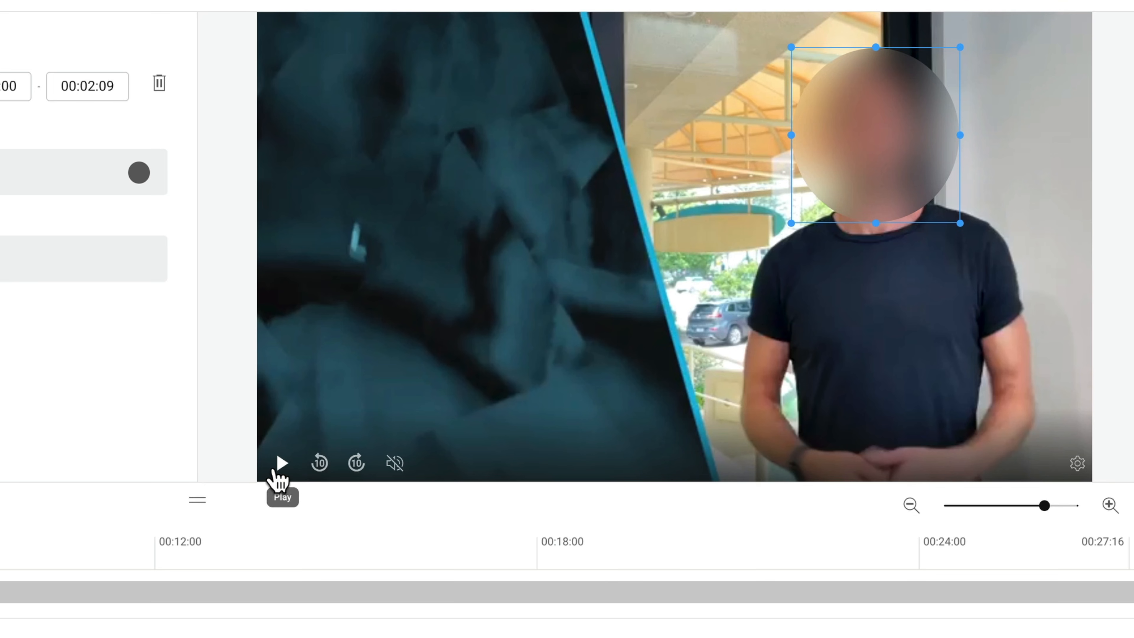
# Play back the tracked face blur from the start and scrub through it to 00:01:09
pyautogui.click(618, 302)
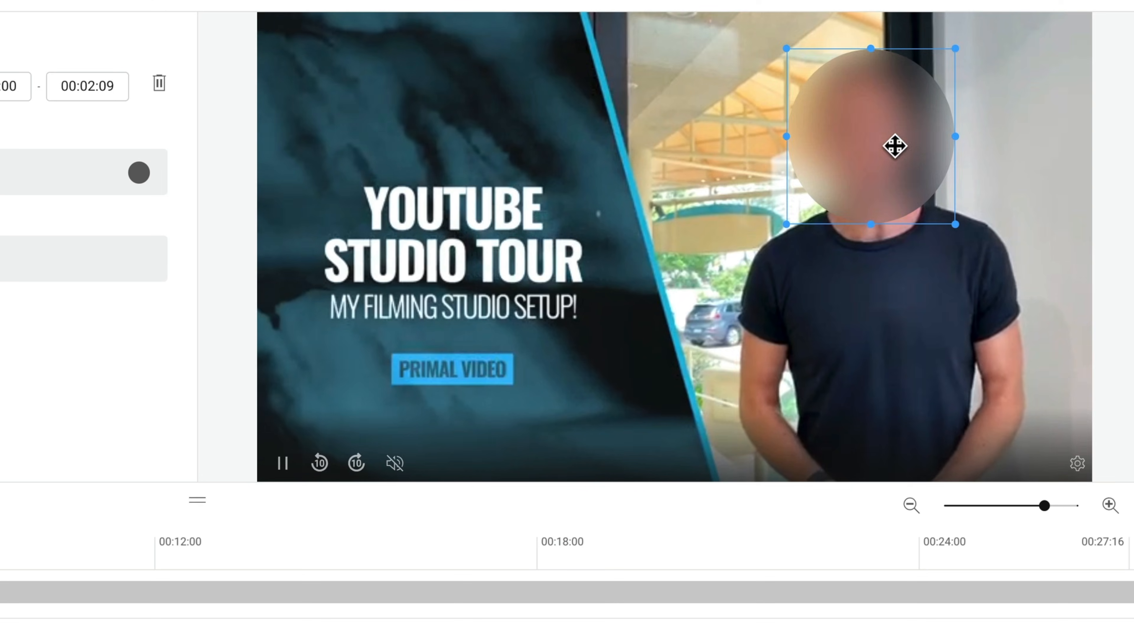
pyautogui.click(282, 464)
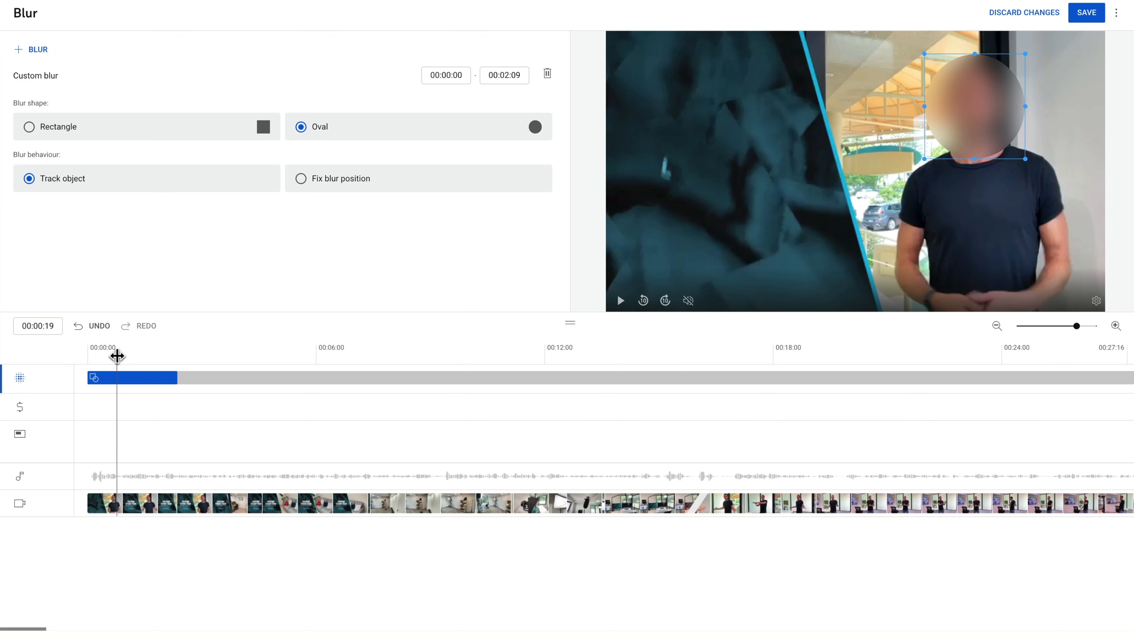
pyautogui.moveTo(117, 357); pyautogui.dragTo(140, 360)
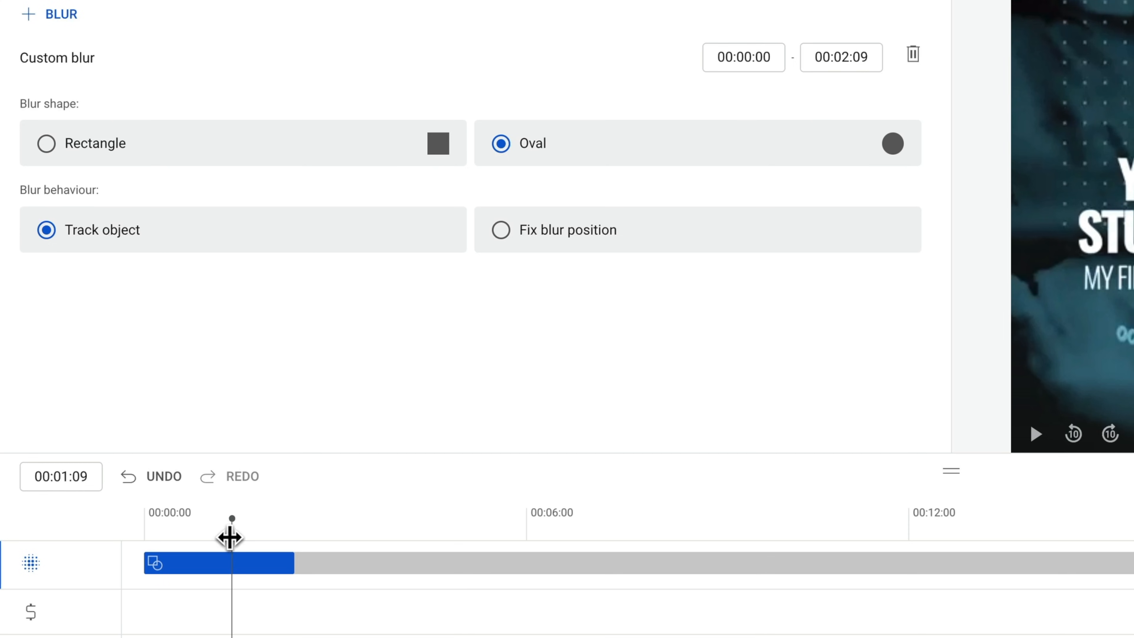
# Add a second custom blur, rectangular with a fixed position, over the PRIMAL VIDEO label and shrink it slightly
pyautogui.click(55, 5)
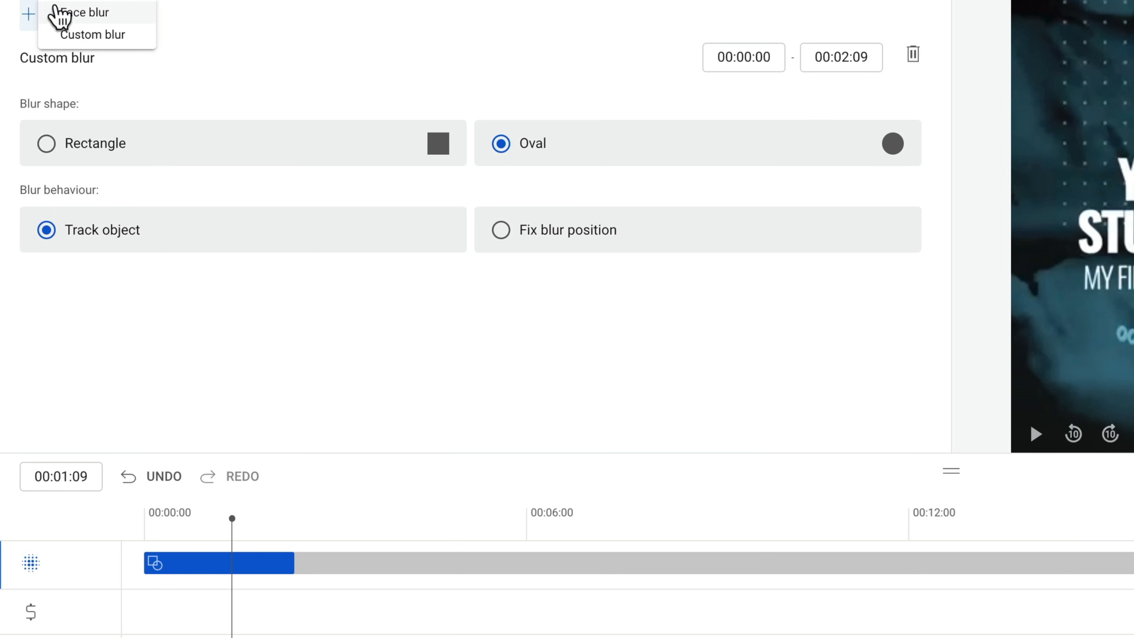
pyautogui.click(142, 43)
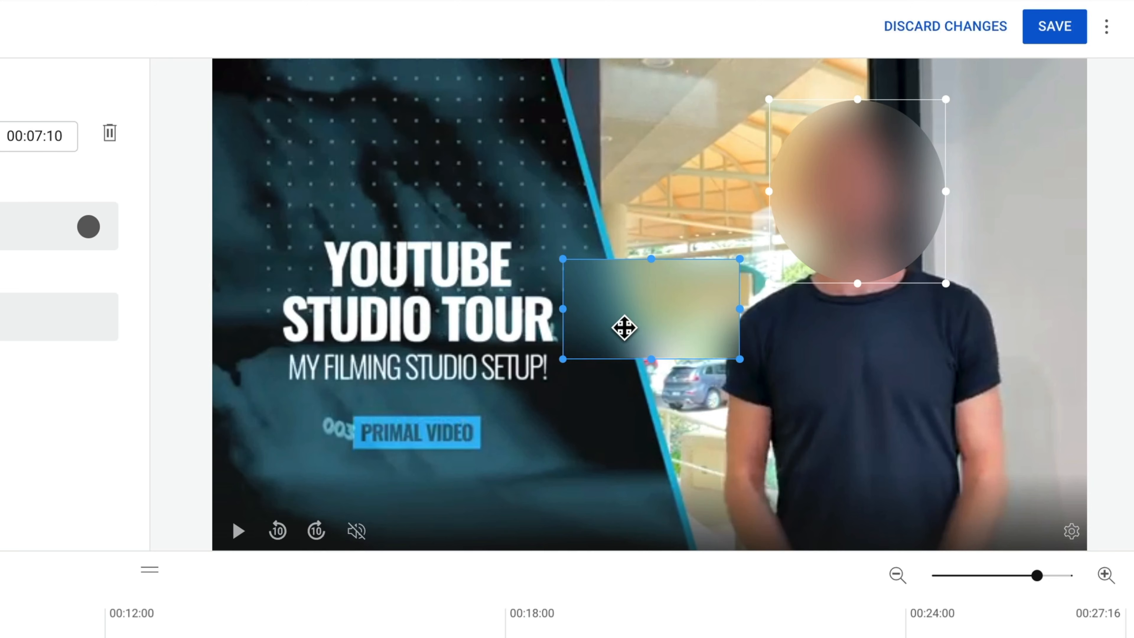
pyautogui.moveTo(623, 327); pyautogui.dragTo(393, 463)
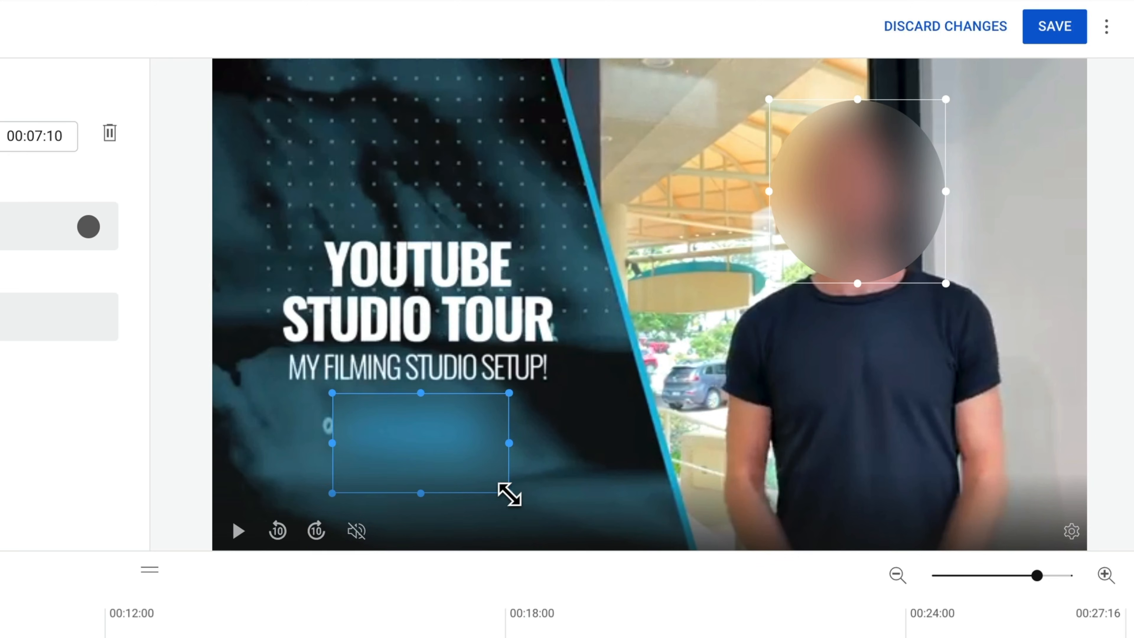
pyautogui.moveTo(509, 494); pyautogui.dragTo(490, 479)
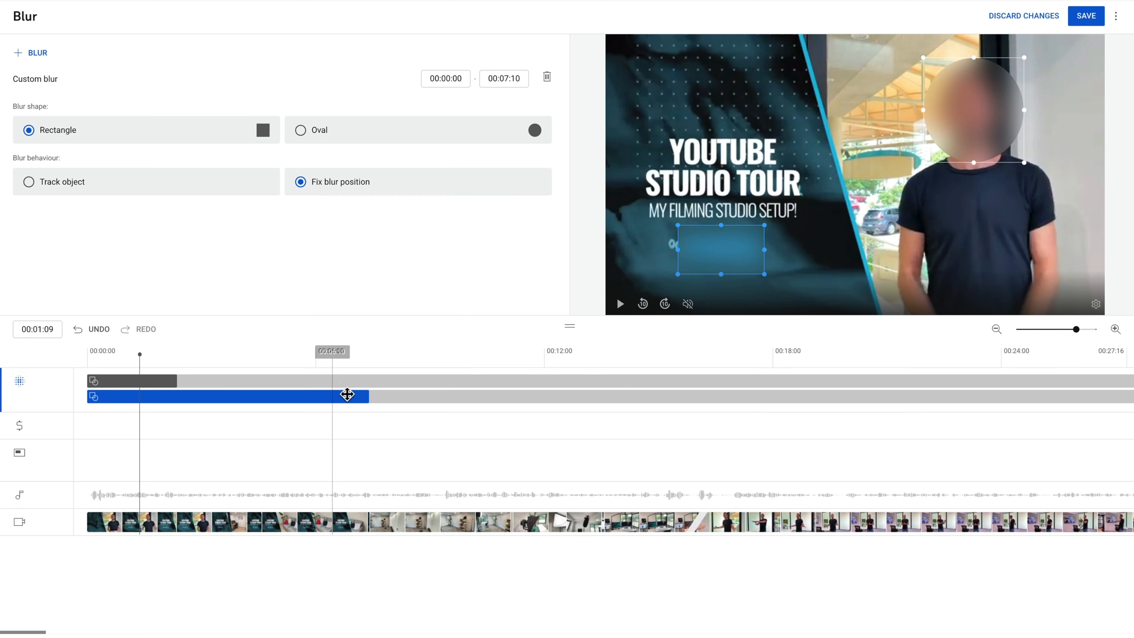
# Shorten the rectangular label blur to end at 00:07:06 and play the video from that point
pyautogui.moveTo(138, 358); pyautogui.dragTo(363, 357)
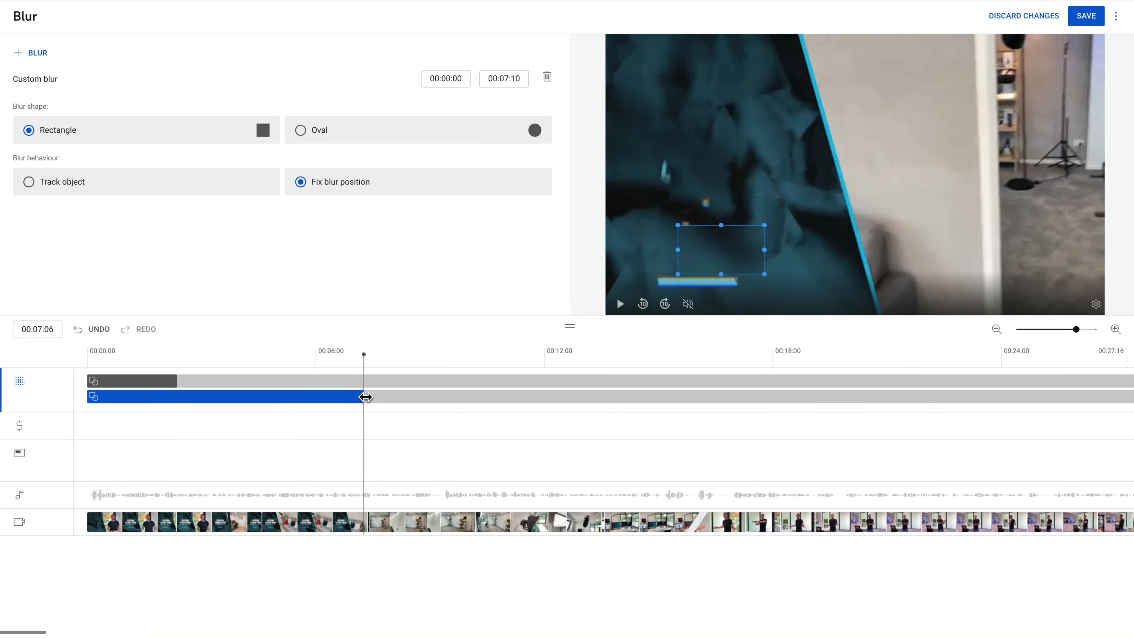
pyautogui.moveTo(365, 397); pyautogui.dragTo(364, 396)
pyautogui.click(620, 304)
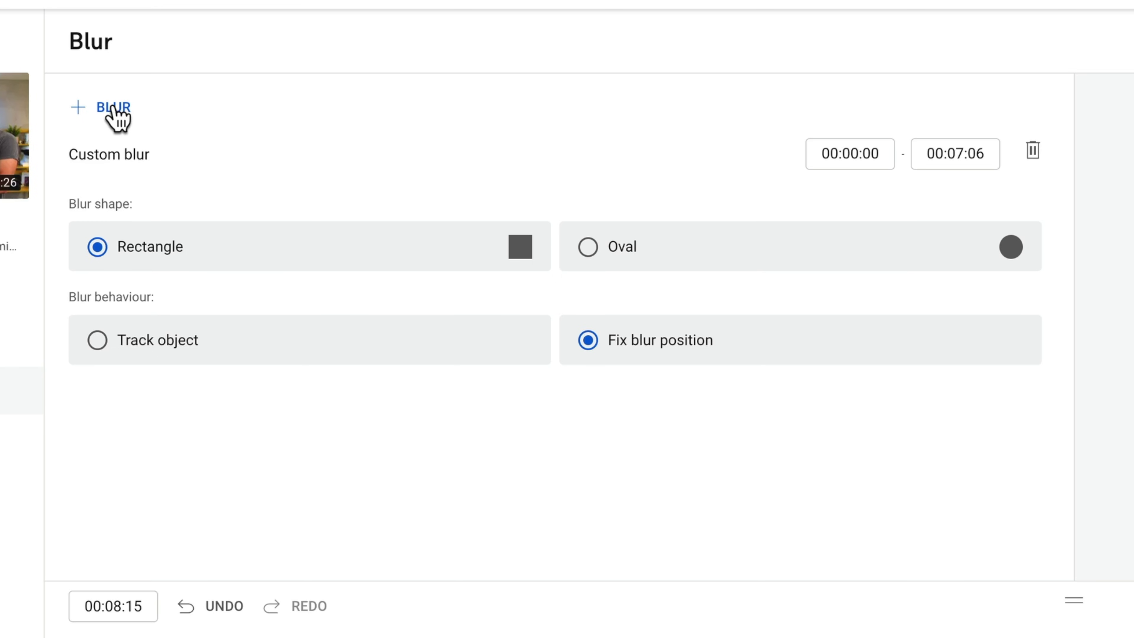
# Check the Face blur option and discard all blur changes
pyautogui.click(115, 109)
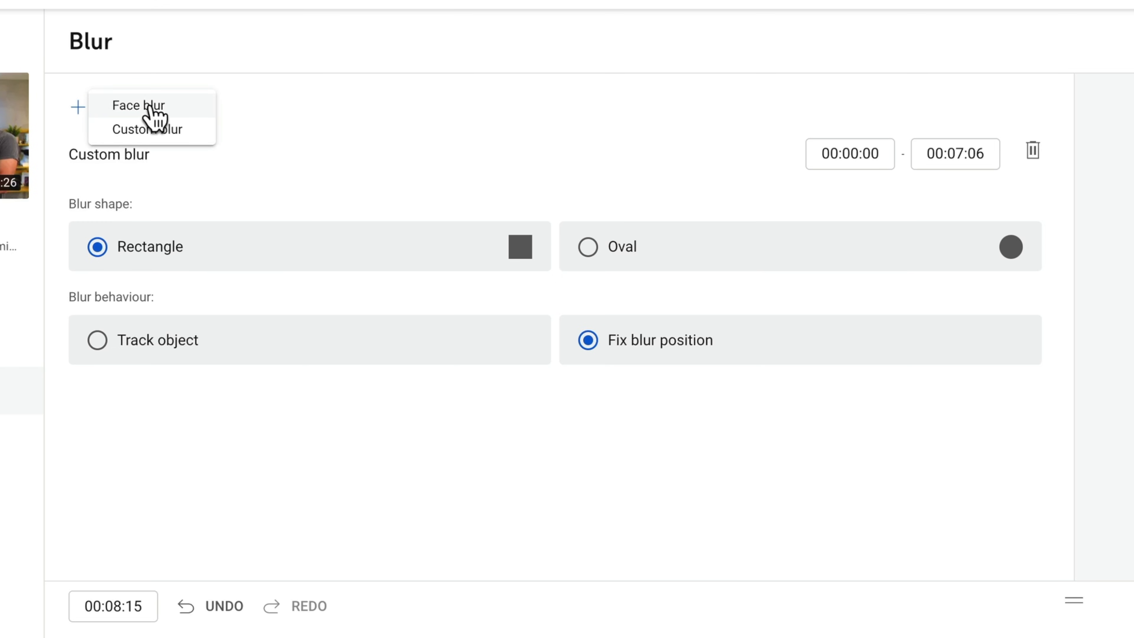
pyautogui.click(154, 108)
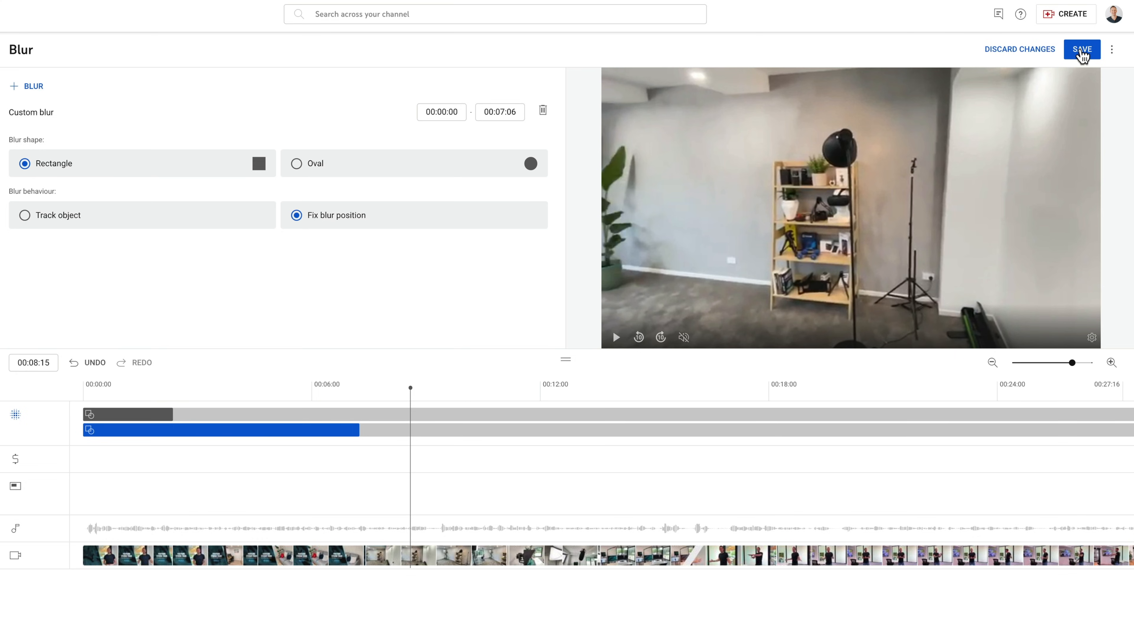
pyautogui.click(1071, 57)
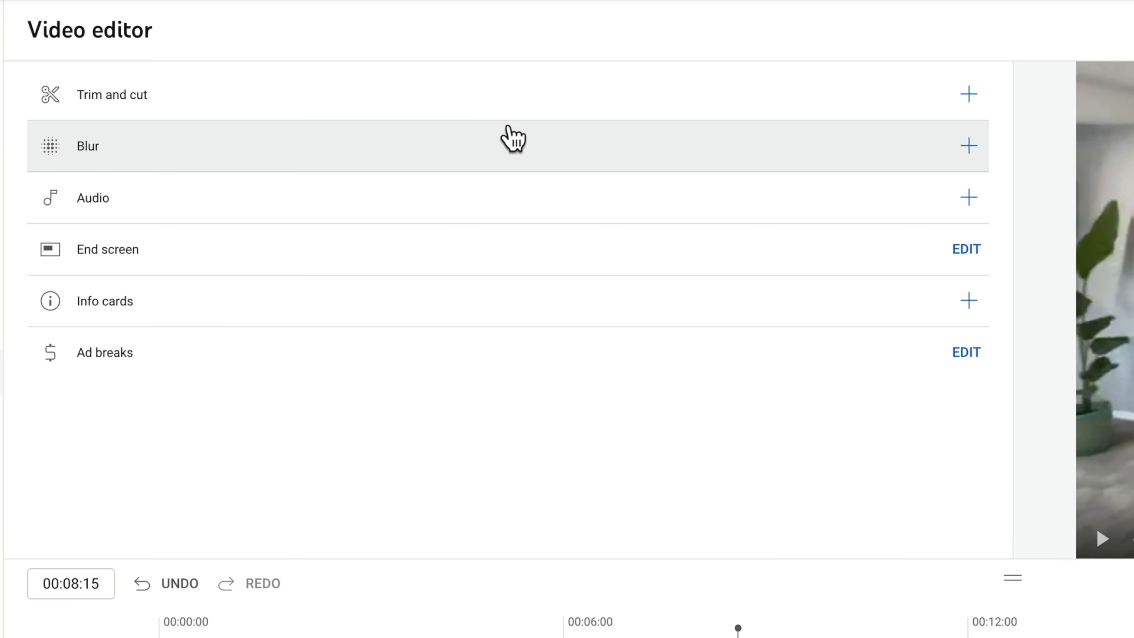
# Browse the audio music list and its filter options, and add the starred track "Awful" to the video
pyautogui.click(122, 201)
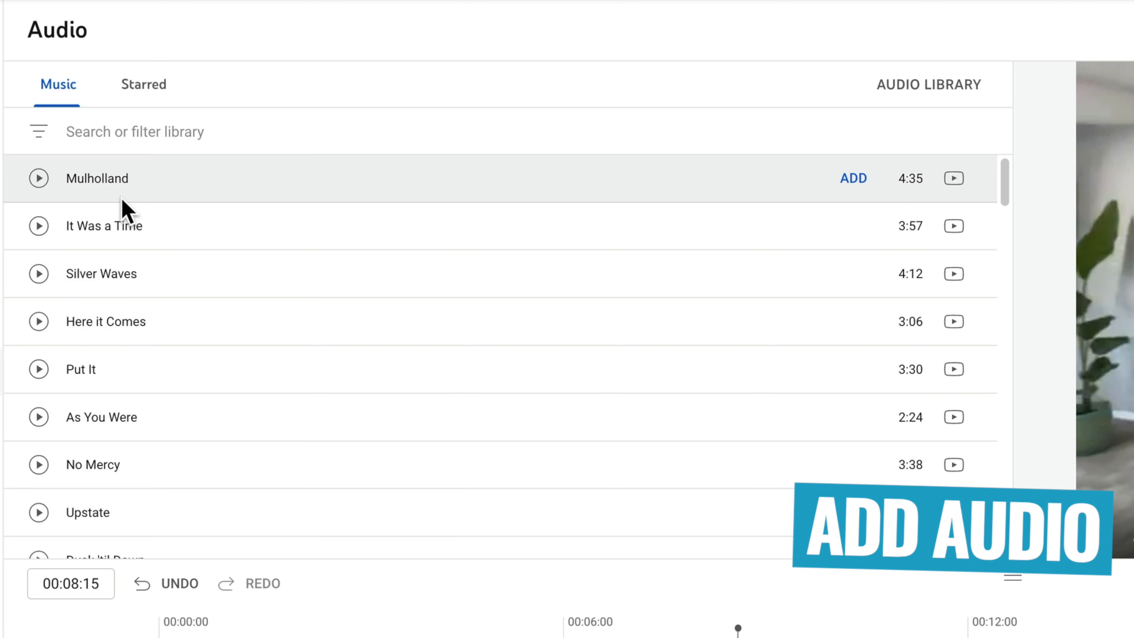
pyautogui.scroll(-14, 234, 393)
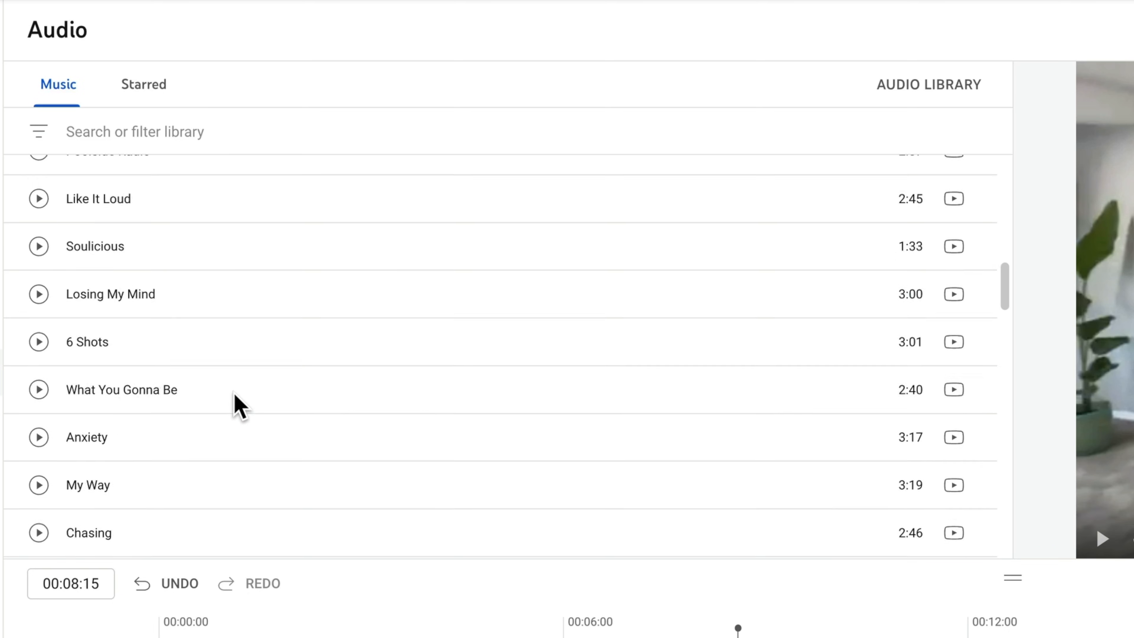
pyautogui.scroll(12, 234, 393)
pyautogui.scroll(3, 234, 393)
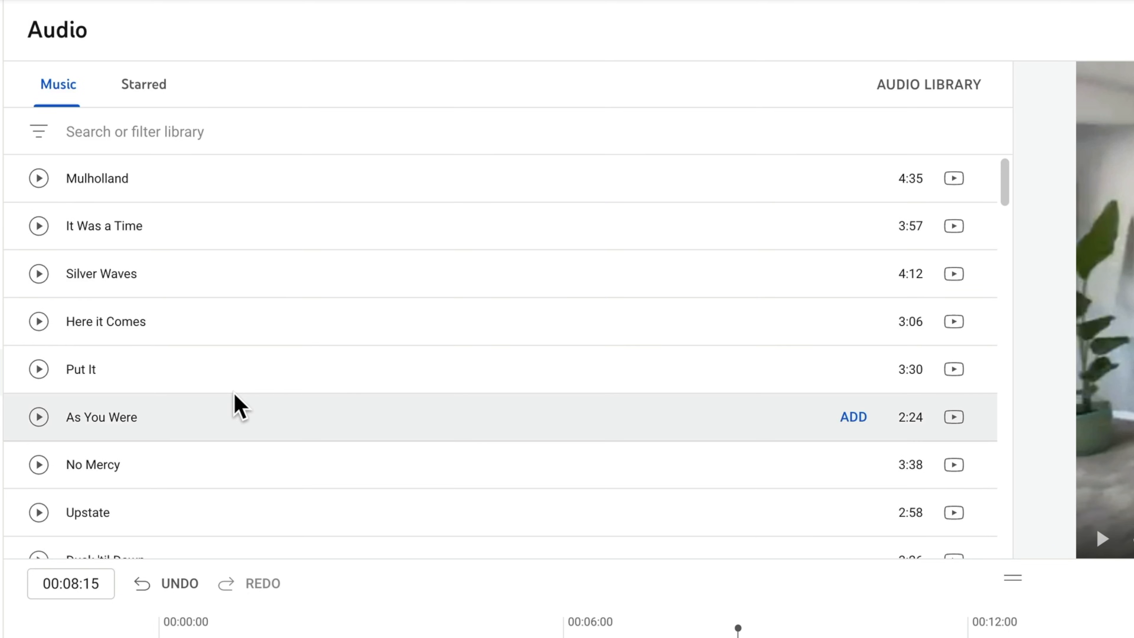
pyautogui.click(90, 134)
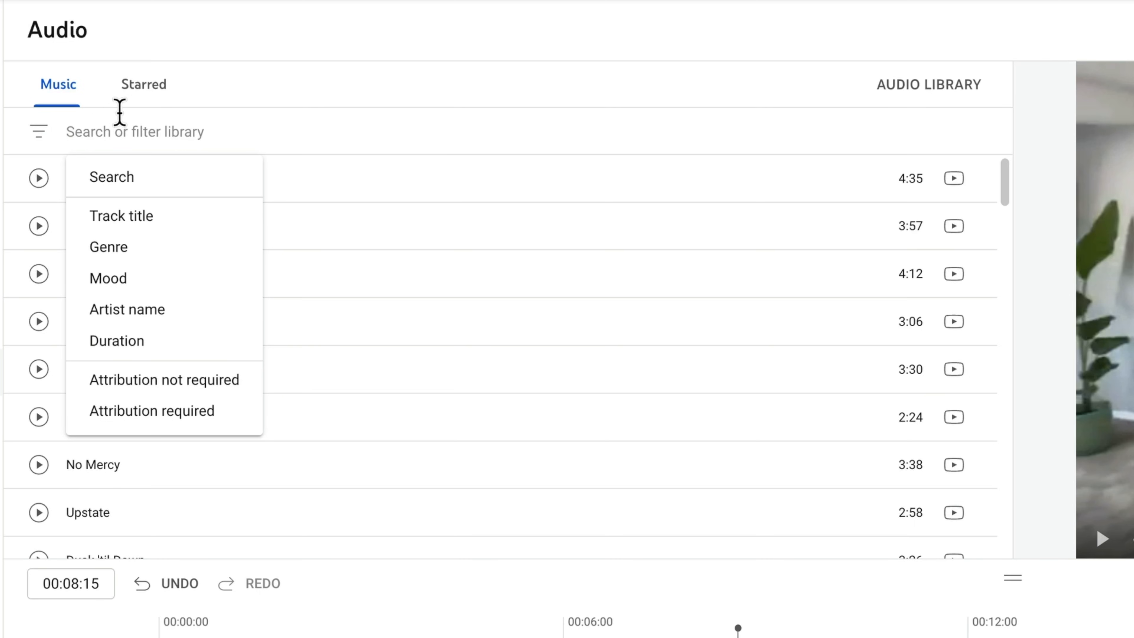
pyautogui.click(142, 103)
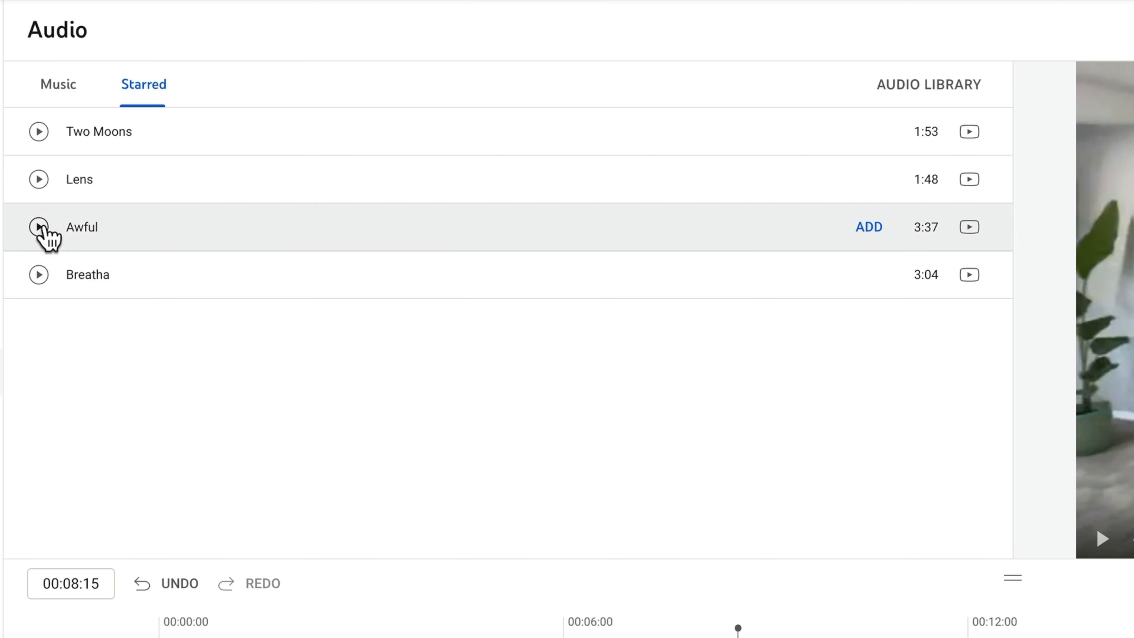
pyautogui.click(869, 228)
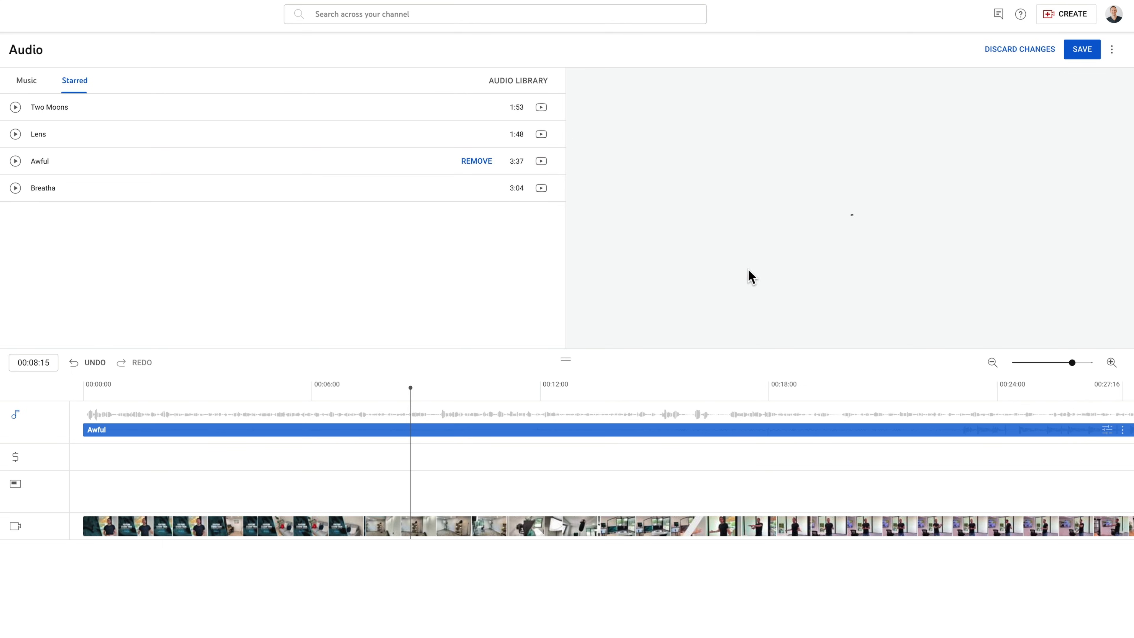
# Show the full video length on the timeline and add the starred track "Breatha" as a second music track
pyautogui.click(993, 363)
pyautogui.click(992, 363)
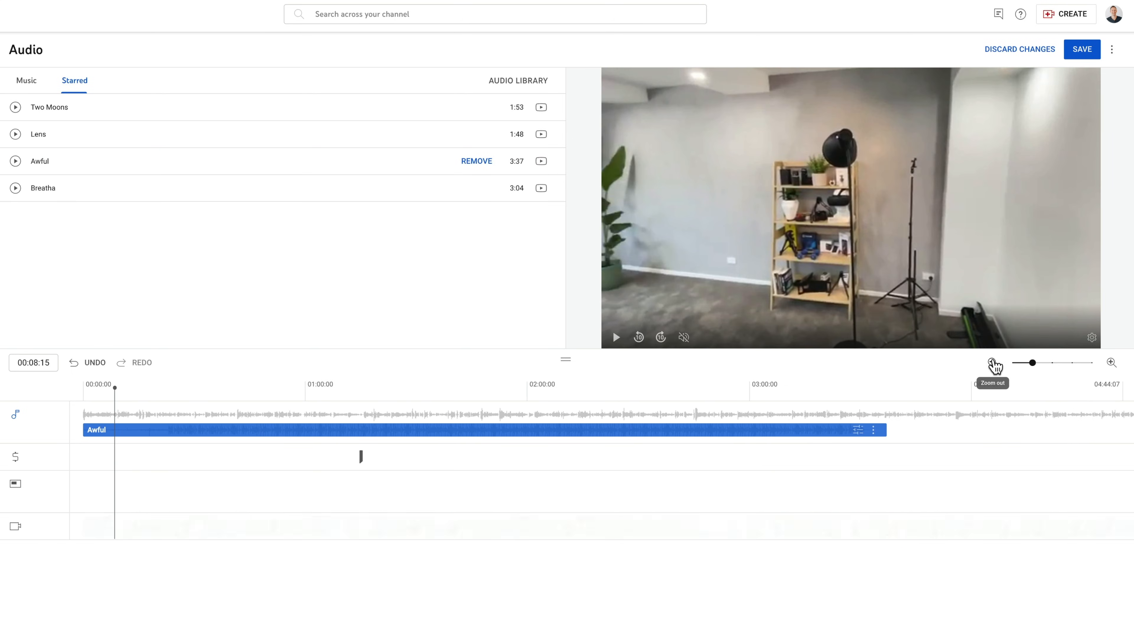
pyautogui.click(992, 363)
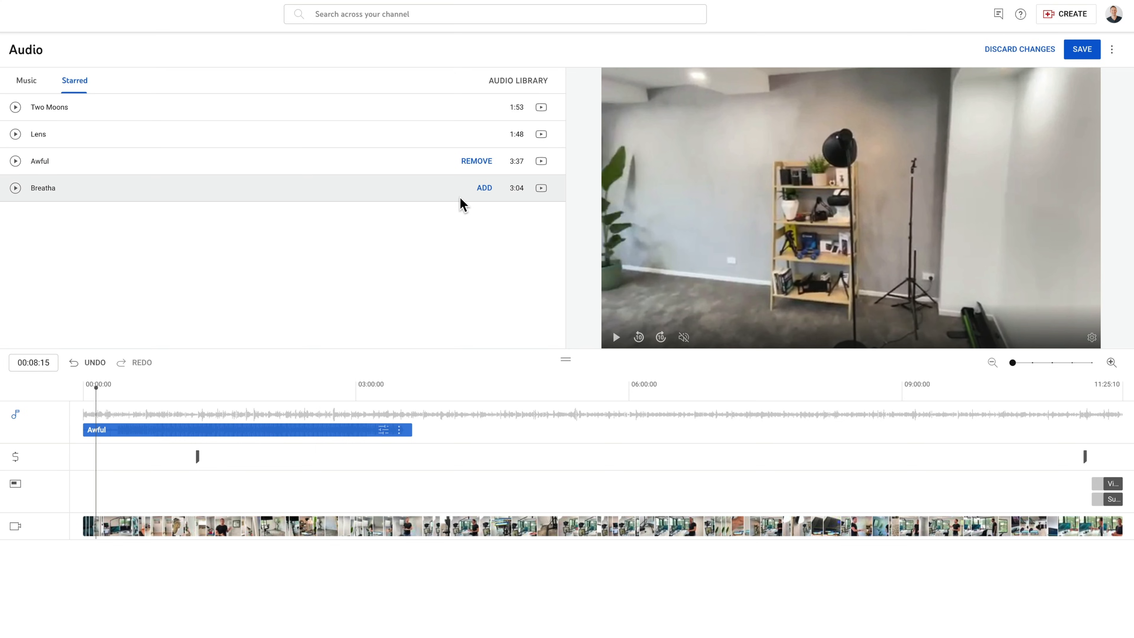
pyautogui.click(484, 188)
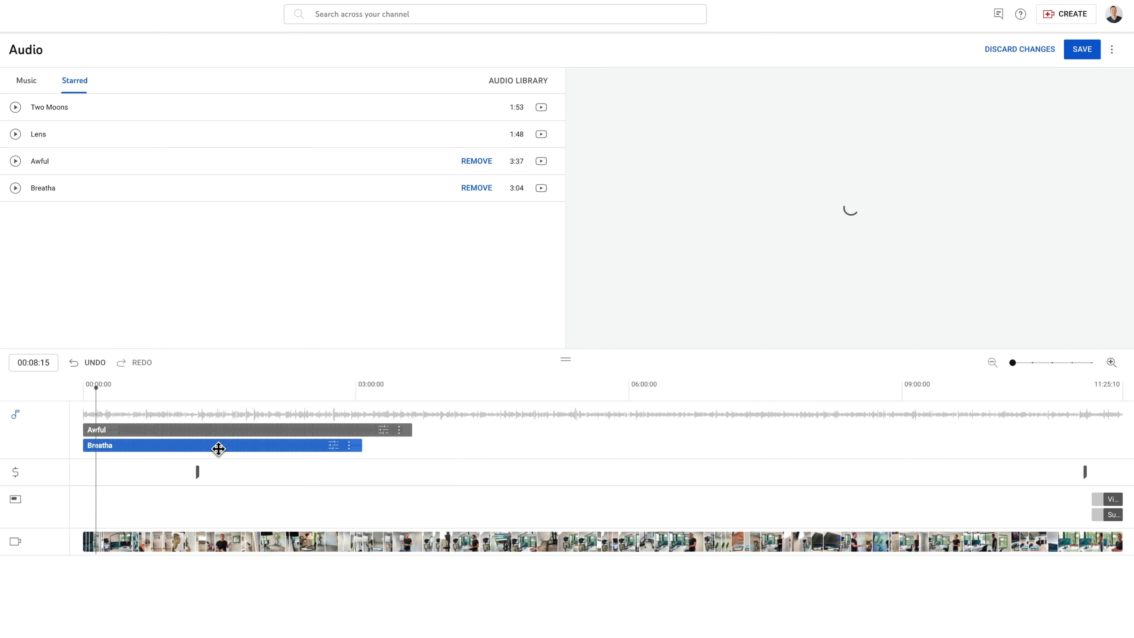
# Move the Breatha track near the end of Awful, and trim Awful at both ends so it begins at the video's start
pyautogui.moveTo(231, 448); pyautogui.dragTo(529, 433)
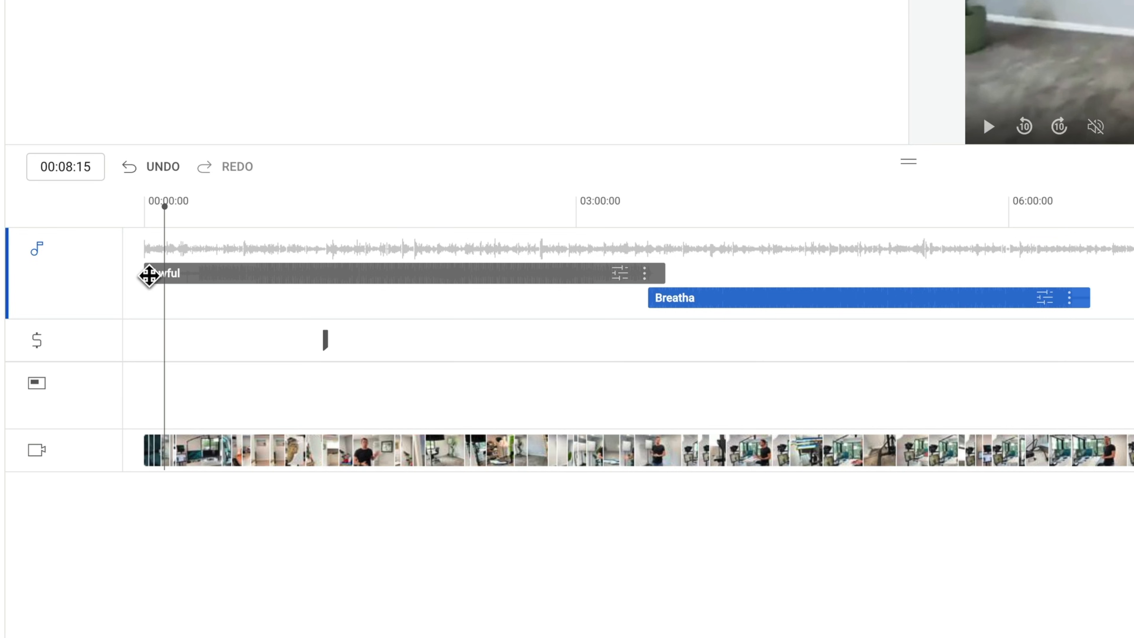
pyautogui.click(146, 275)
pyautogui.moveTo(168, 277); pyautogui.dragTo(198, 288)
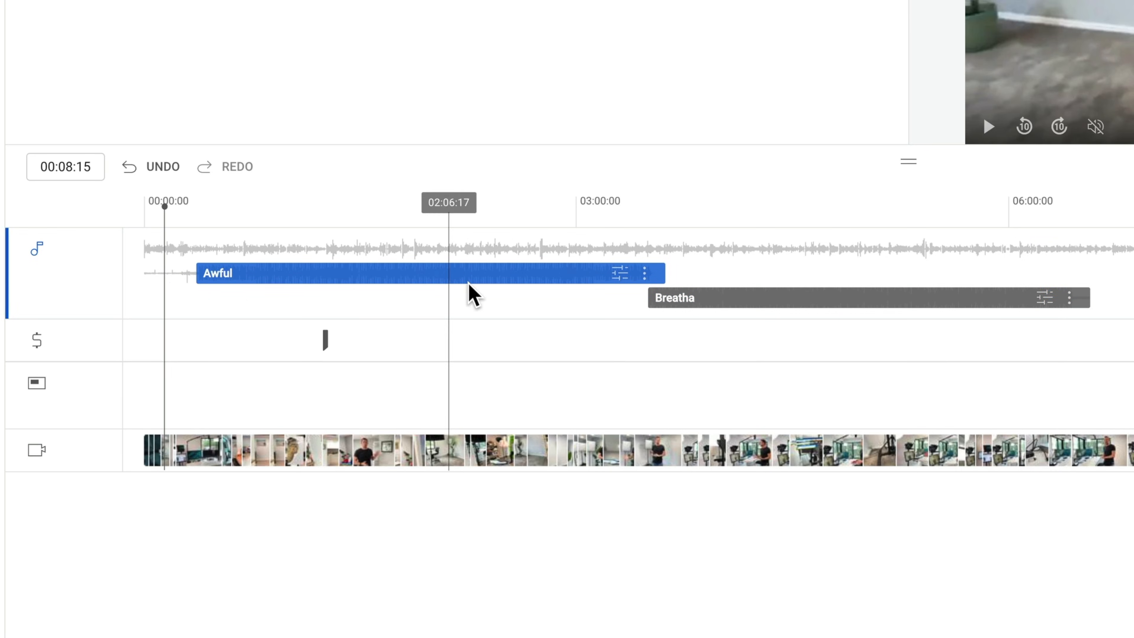
pyautogui.moveTo(666, 274); pyautogui.dragTo(620, 287)
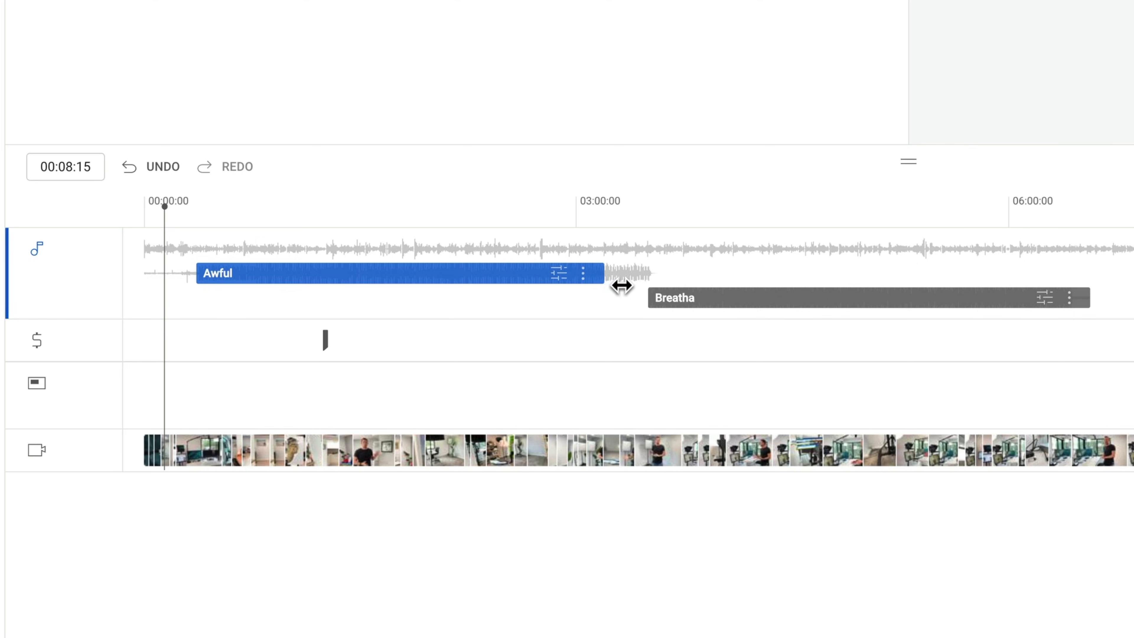
pyautogui.moveTo(621, 286); pyautogui.dragTo(666, 287)
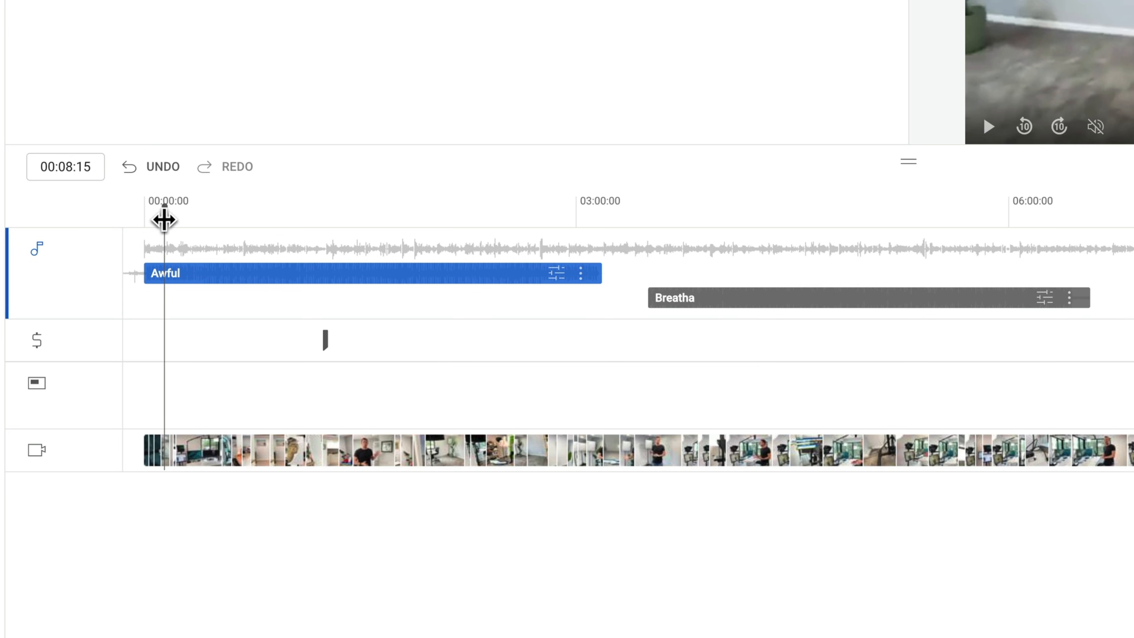
# Play the video from 00:00:00 to preview the added music, and pause it after a few seconds
pyautogui.moveTo(165, 203); pyautogui.dragTo(134, 209)
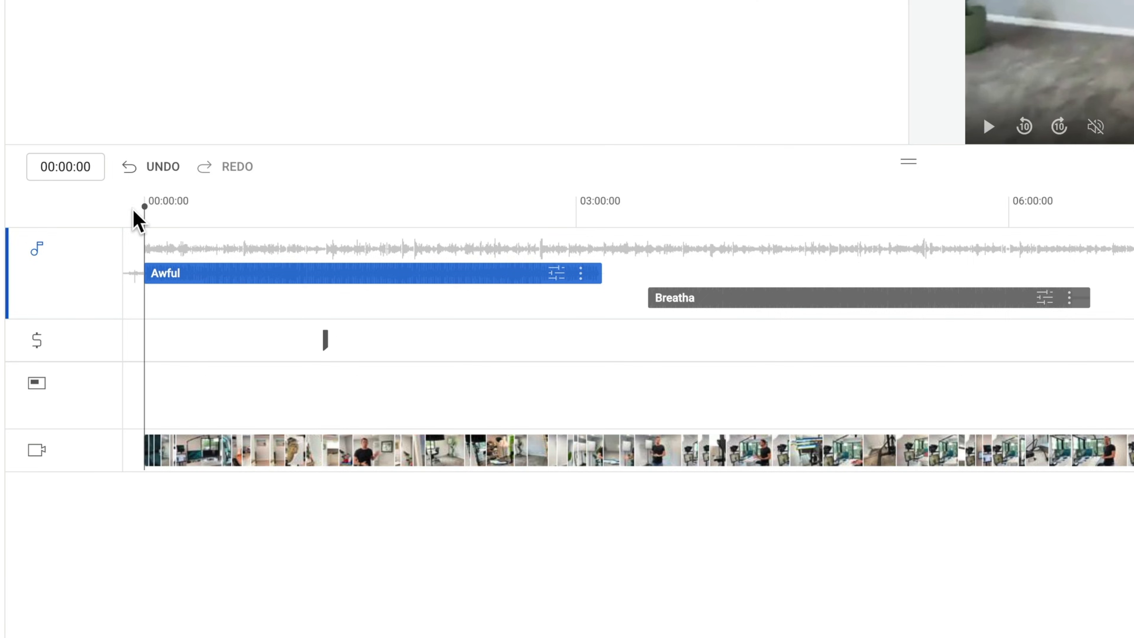
pyautogui.click(990, 127)
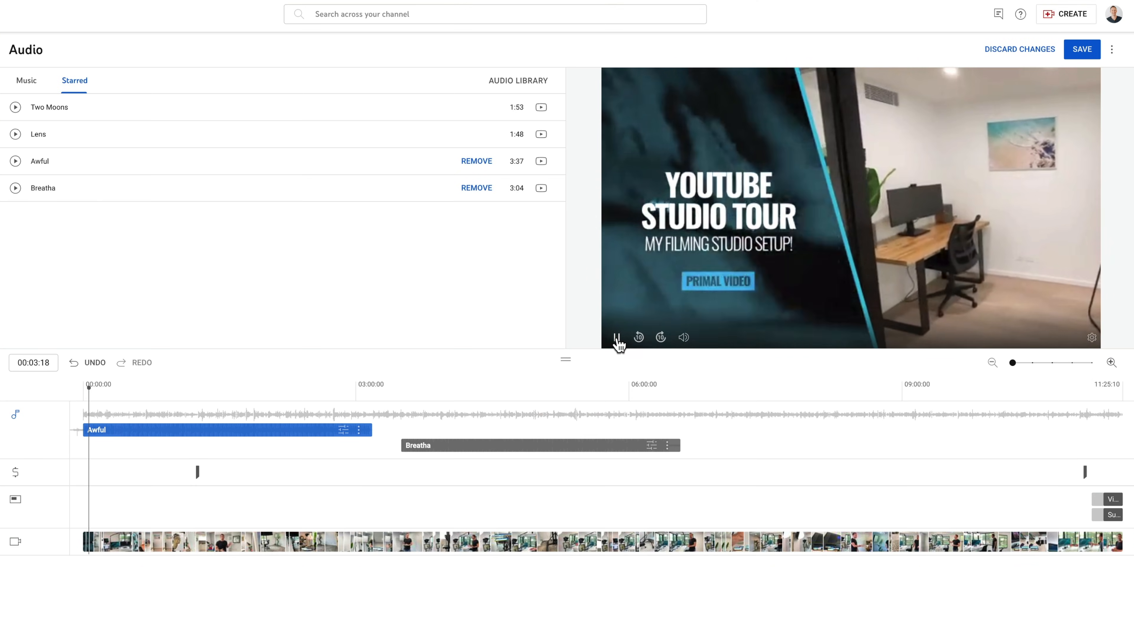
pyautogui.click(617, 338)
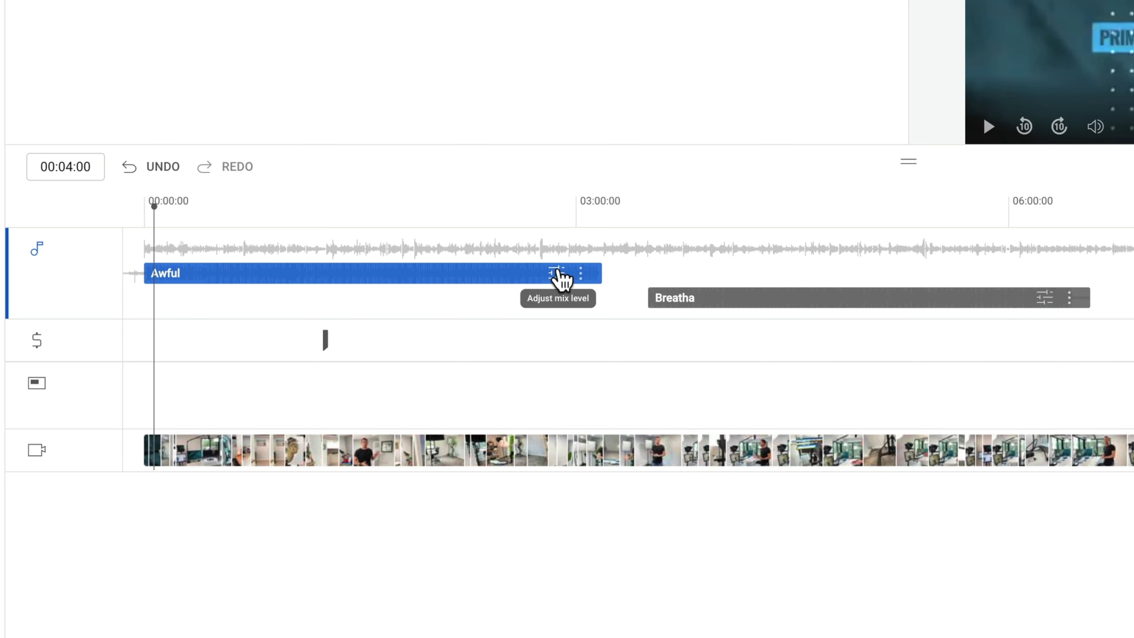
# Lower the mix level of the Awful track to near minimum and play the video briefly to check the balance
pyautogui.click(344, 430)
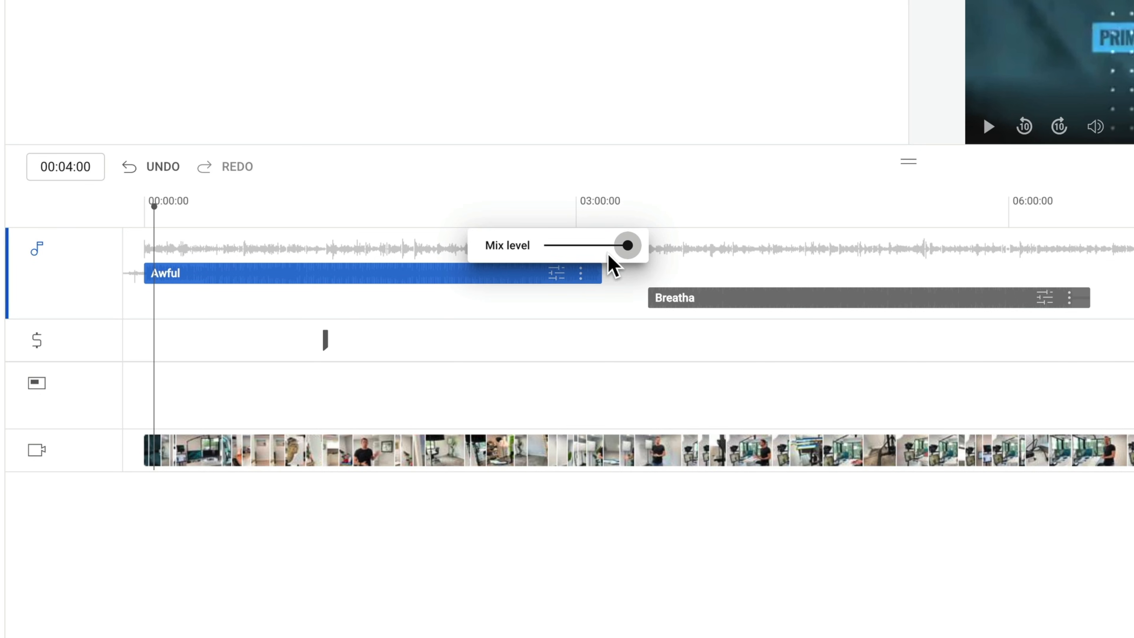
pyautogui.moveTo(627, 246); pyautogui.dragTo(556, 247)
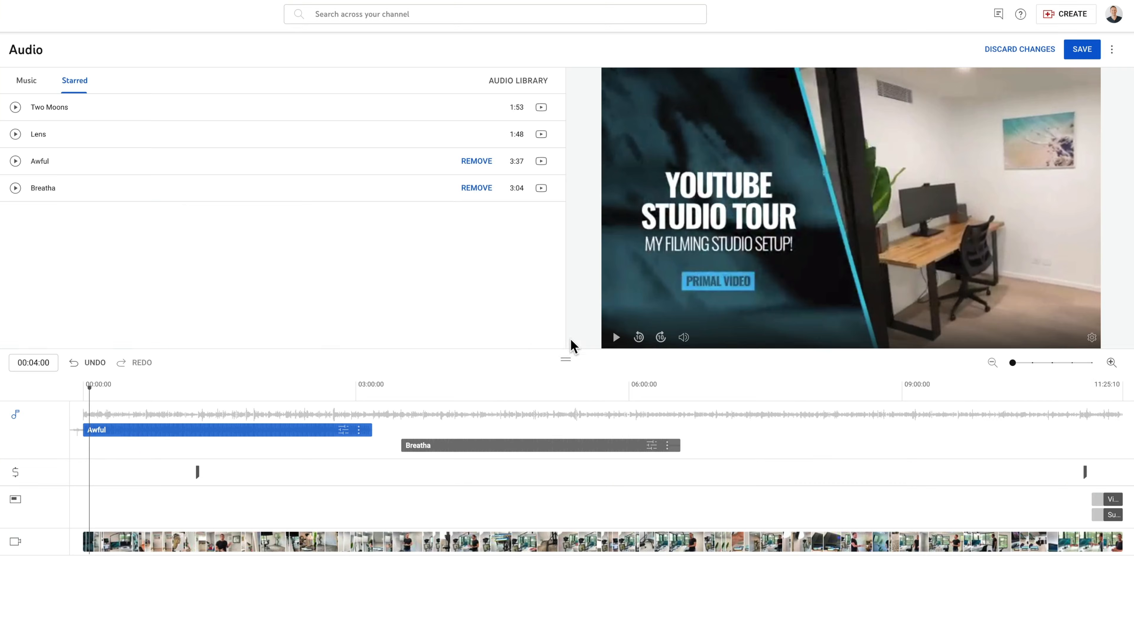
pyautogui.click(617, 338)
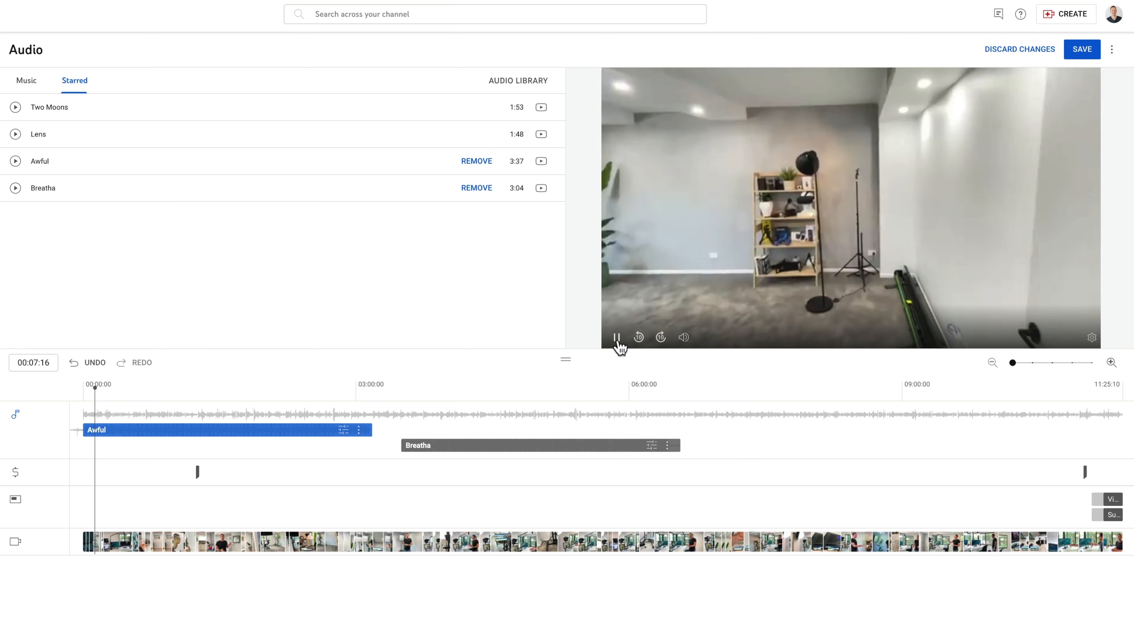
pyautogui.click(622, 347)
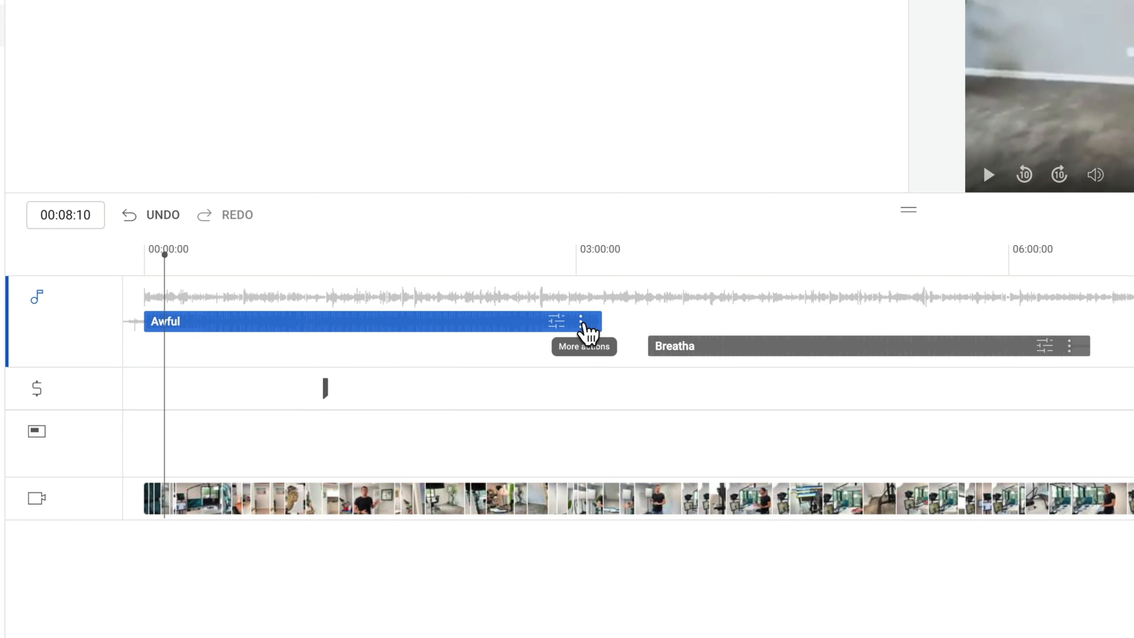
# View the licence info of the Awful track and discard all audio changes
pyautogui.click(581, 322)
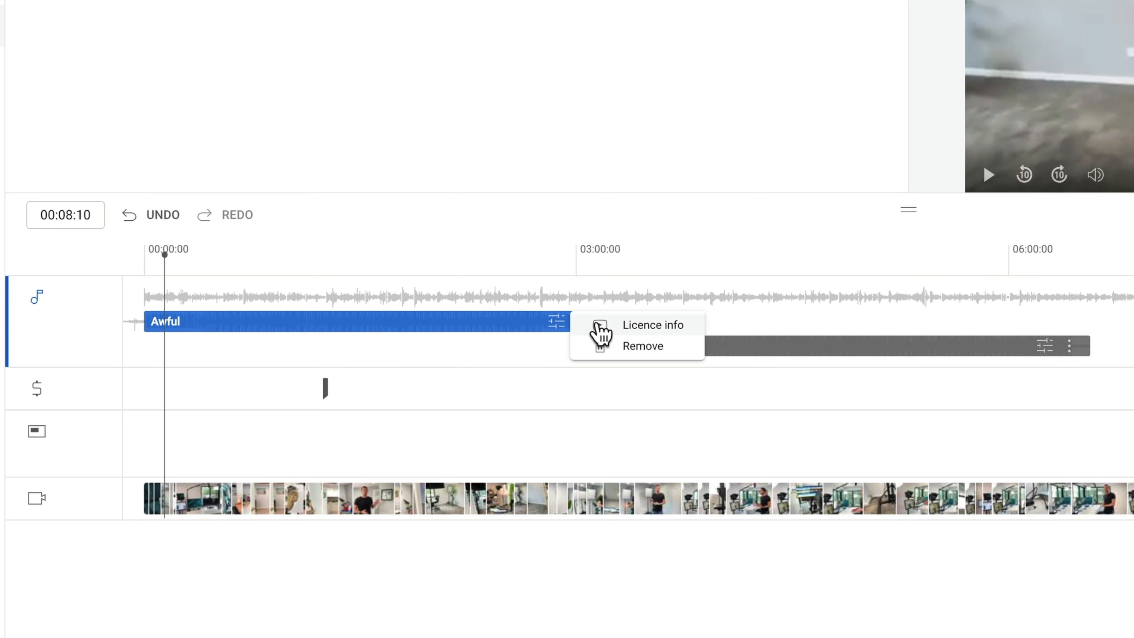
pyautogui.click(625, 325)
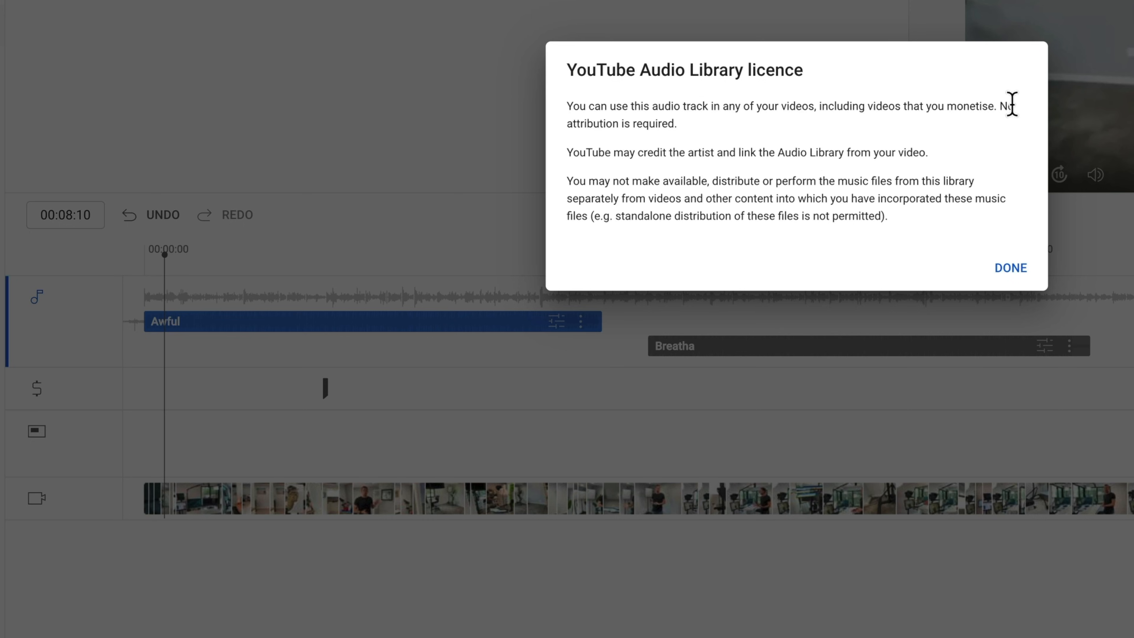
pyautogui.click(1030, 269)
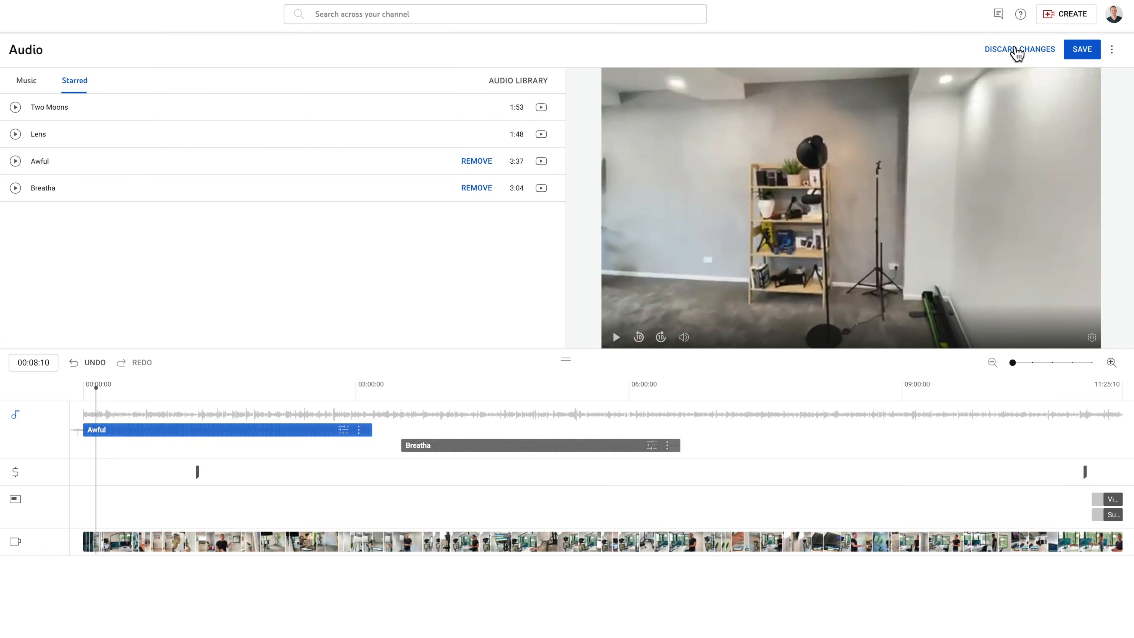
pyautogui.click(1018, 52)
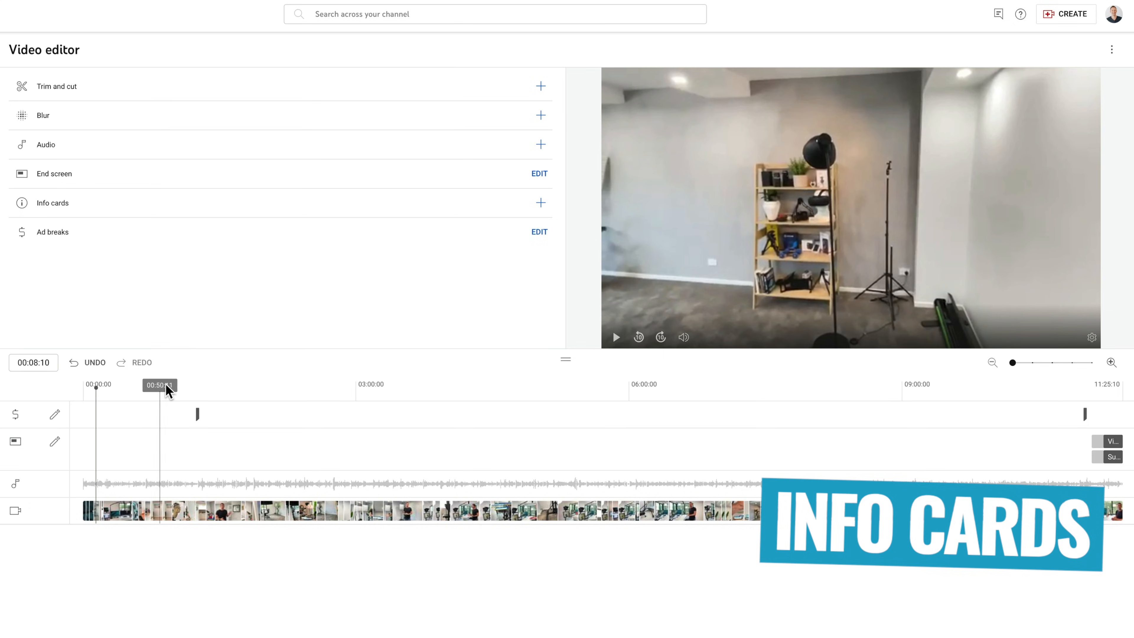
# Add a video info card at 01:40:04 that links to the "YouTube Shorts: The Complete Guide" video
pyautogui.click(325, 596)
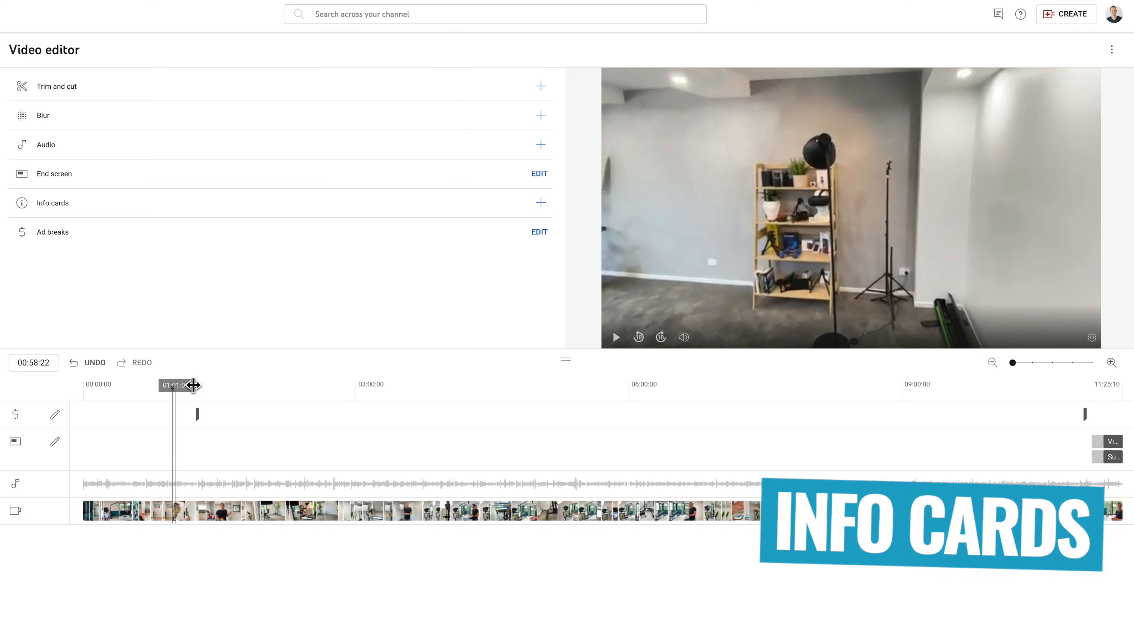
pyautogui.click(234, 390)
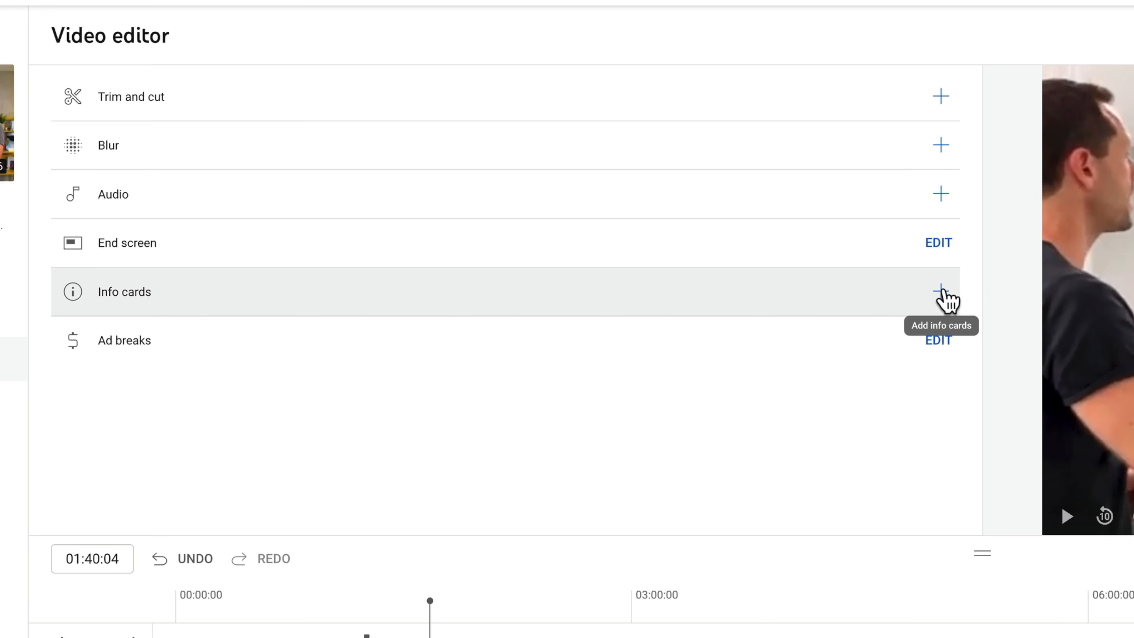
pyautogui.click(942, 294)
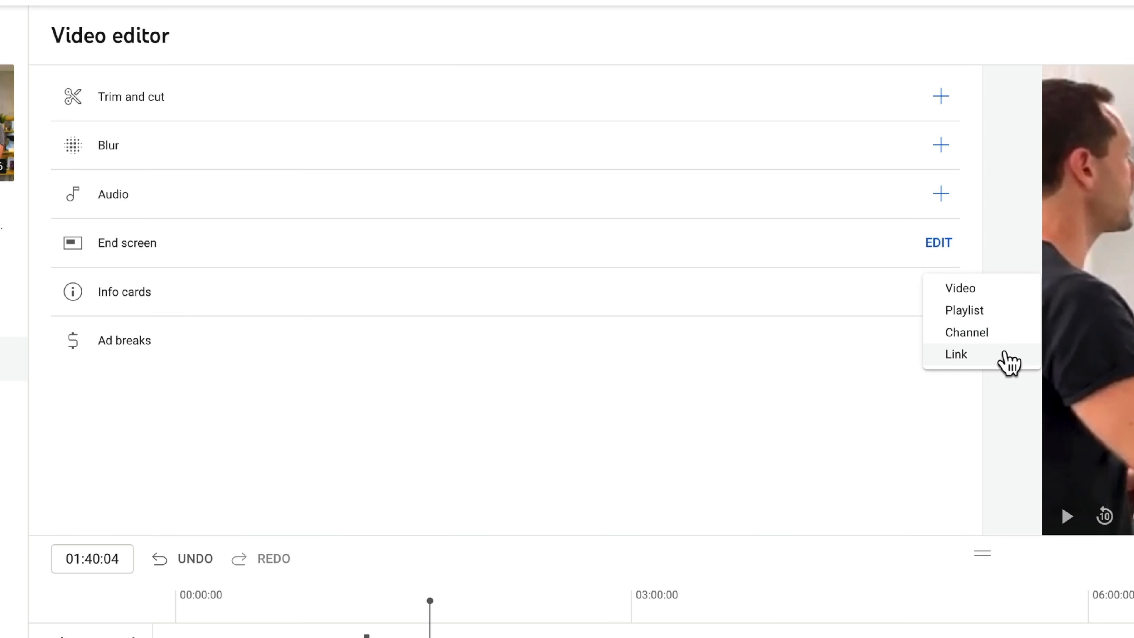
pyautogui.click(998, 288)
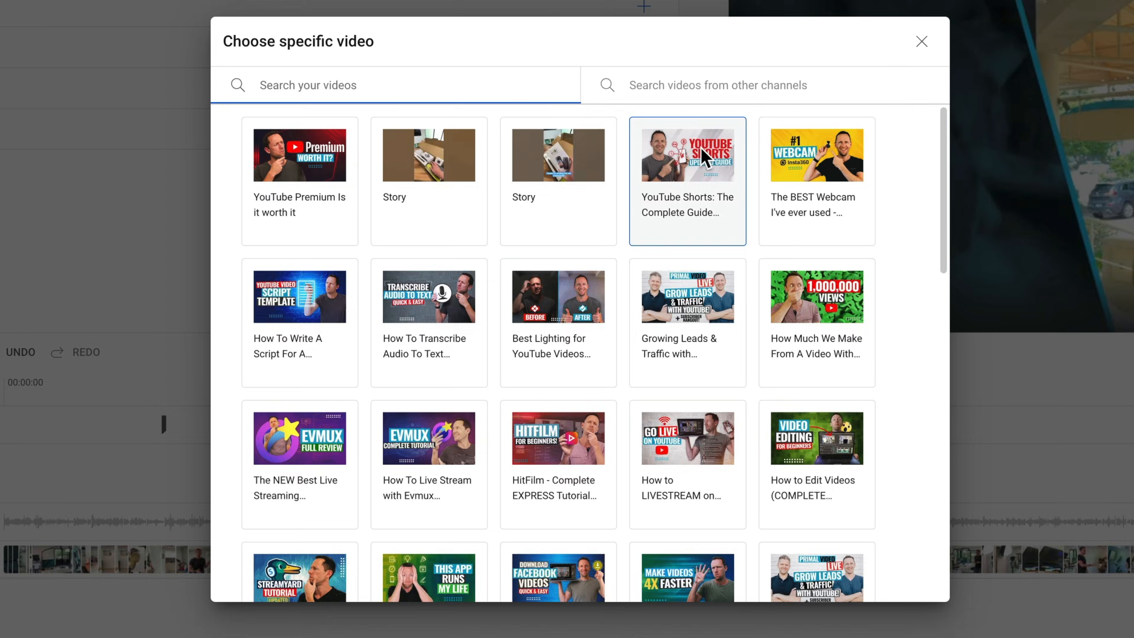
pyautogui.click(703, 156)
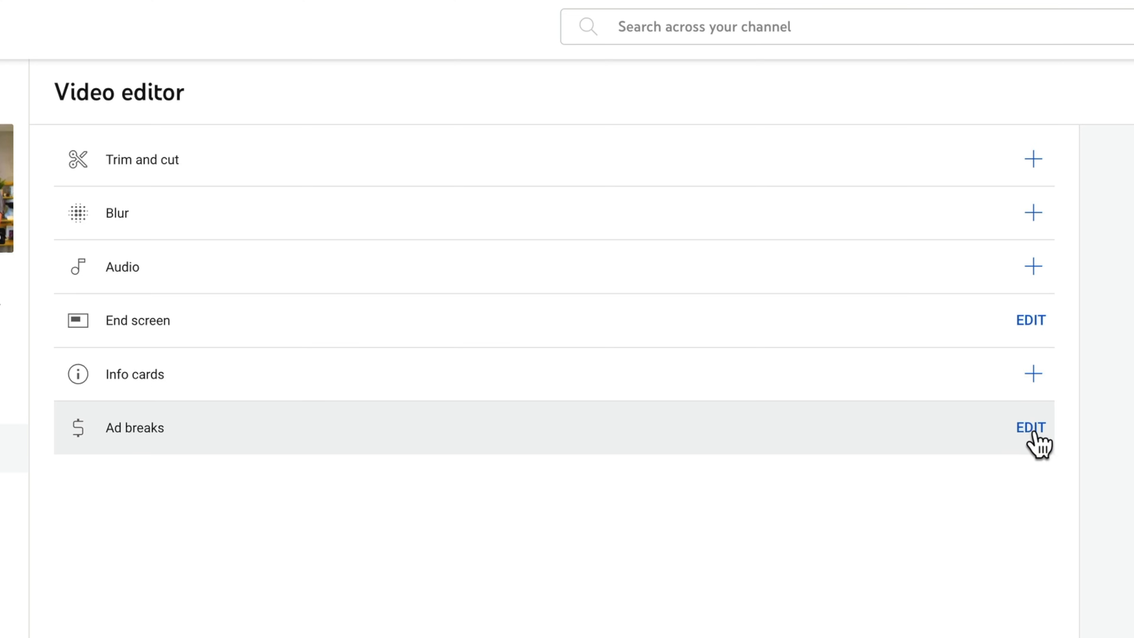
# Open the video's ad breaks for editing and add a new ad break at 05:27:00
pyautogui.click(1019, 431)
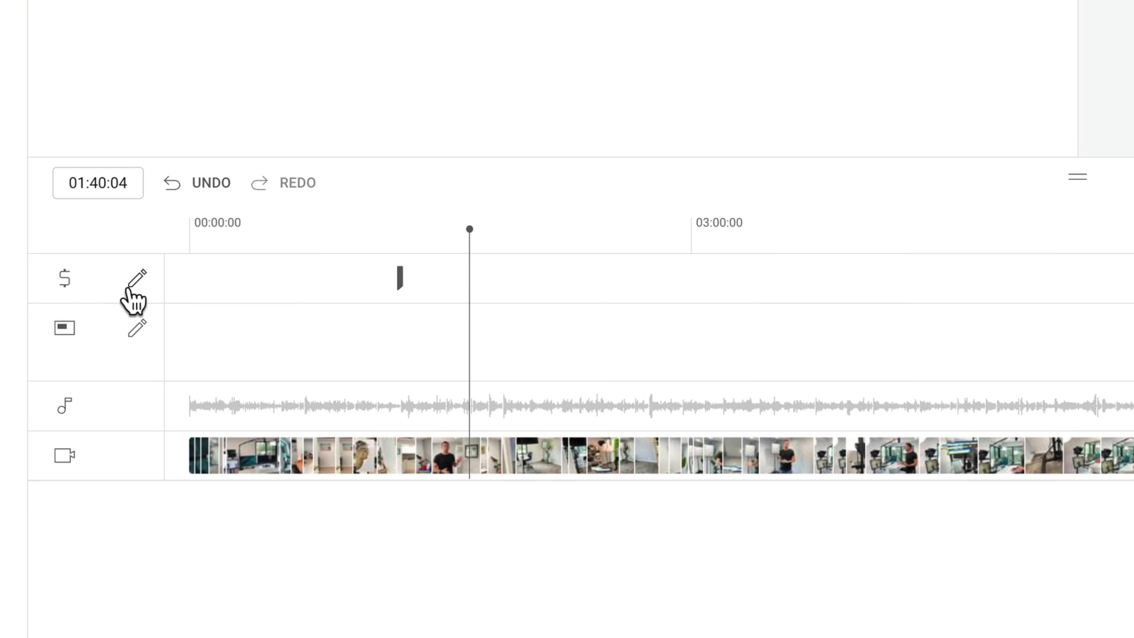
pyautogui.click(140, 281)
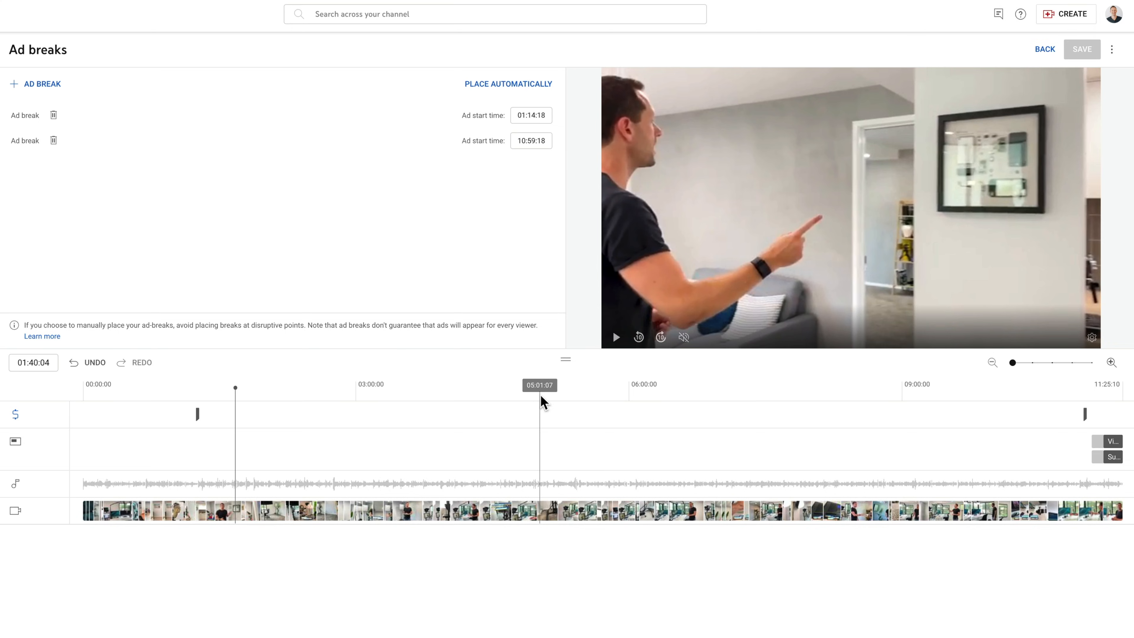
pyautogui.click(578, 396)
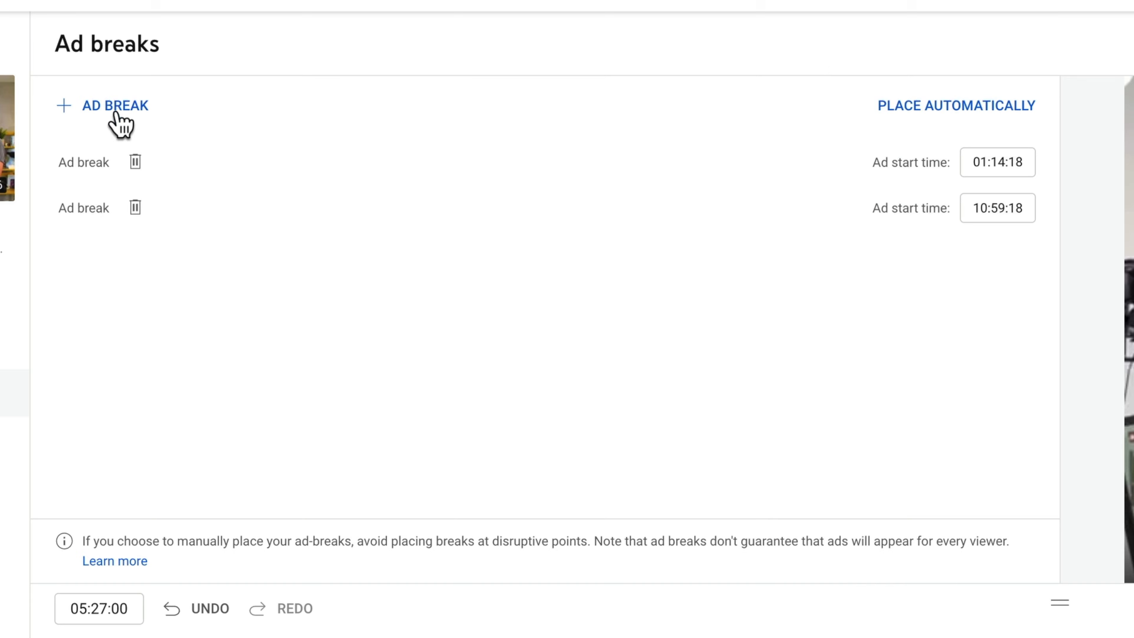
pyautogui.click(44, 84)
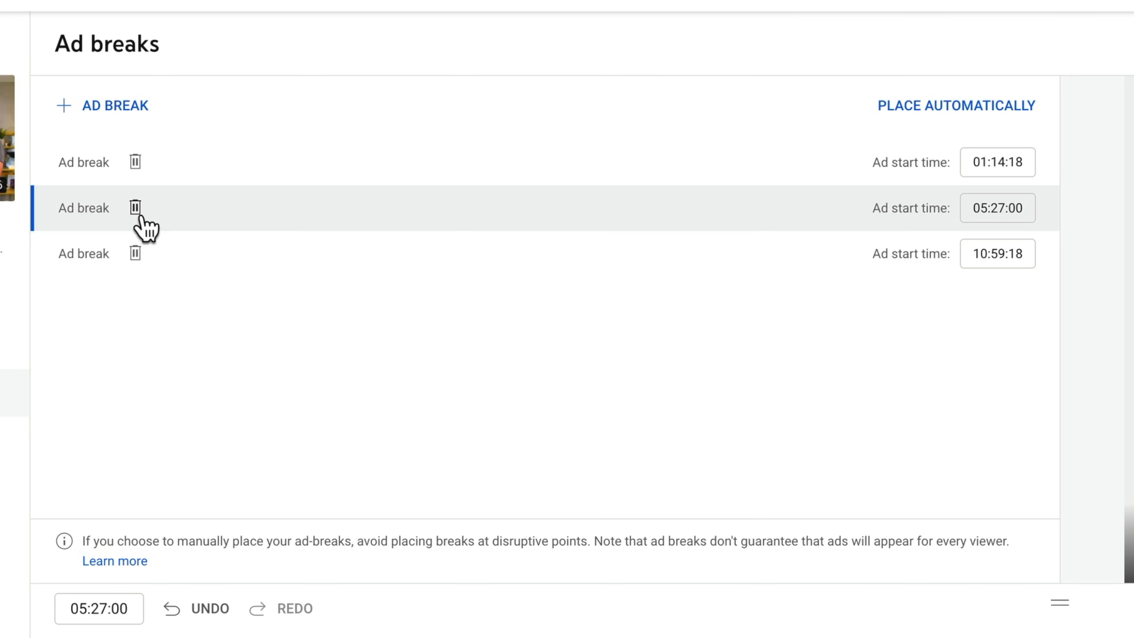
# Delete all the ad breaks from the video, including those at 05:27:00, 10:59:18 and 01:14:18
pyautogui.click(135, 207)
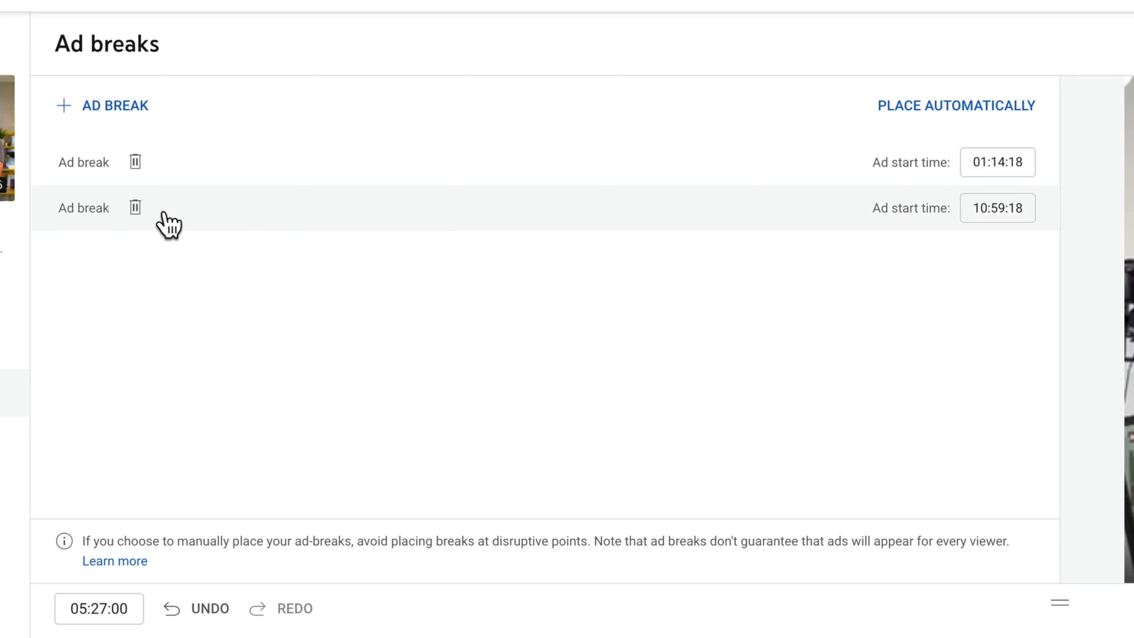
pyautogui.click(136, 207)
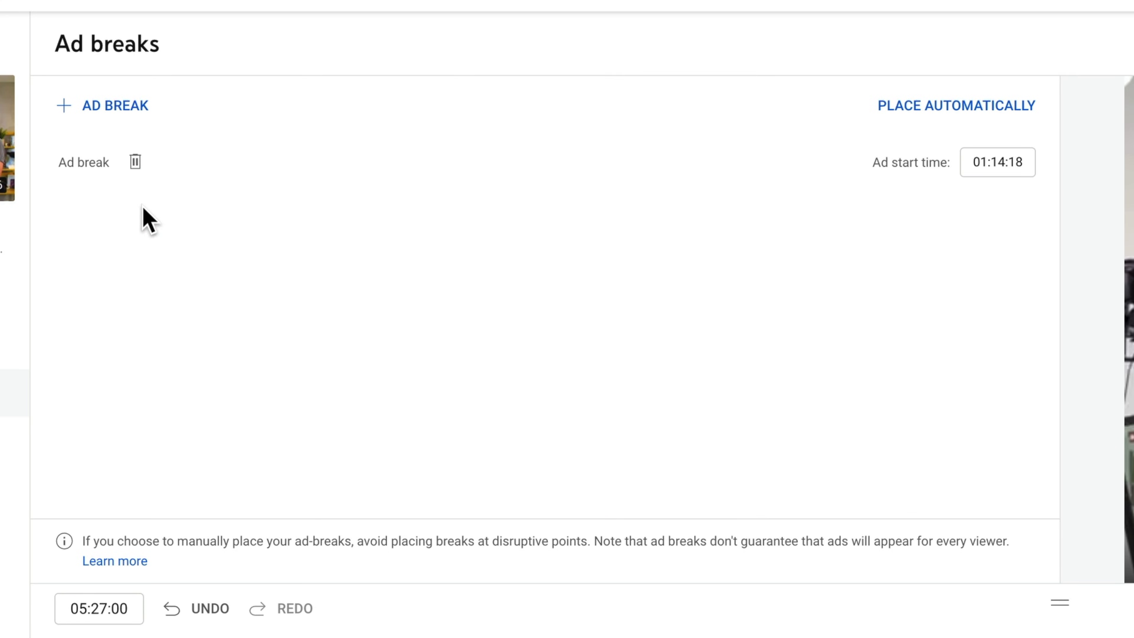
pyautogui.click(135, 162)
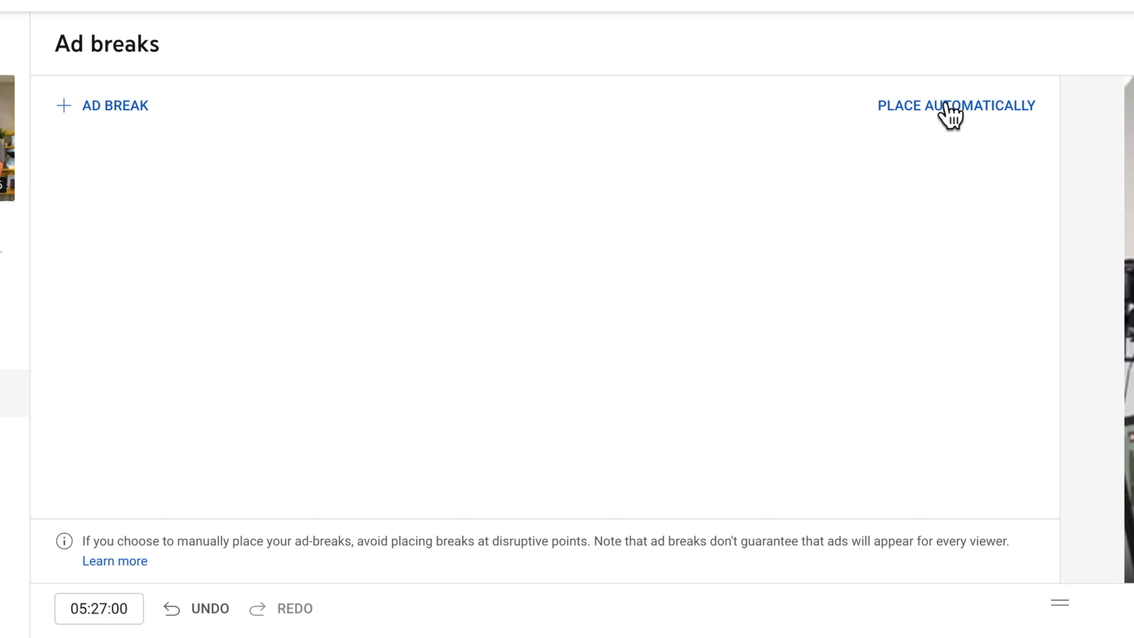
# Place the ad breaks automatically, replacing existing ones, and move the first ad break to about 01:39:01
pyautogui.click(983, 112)
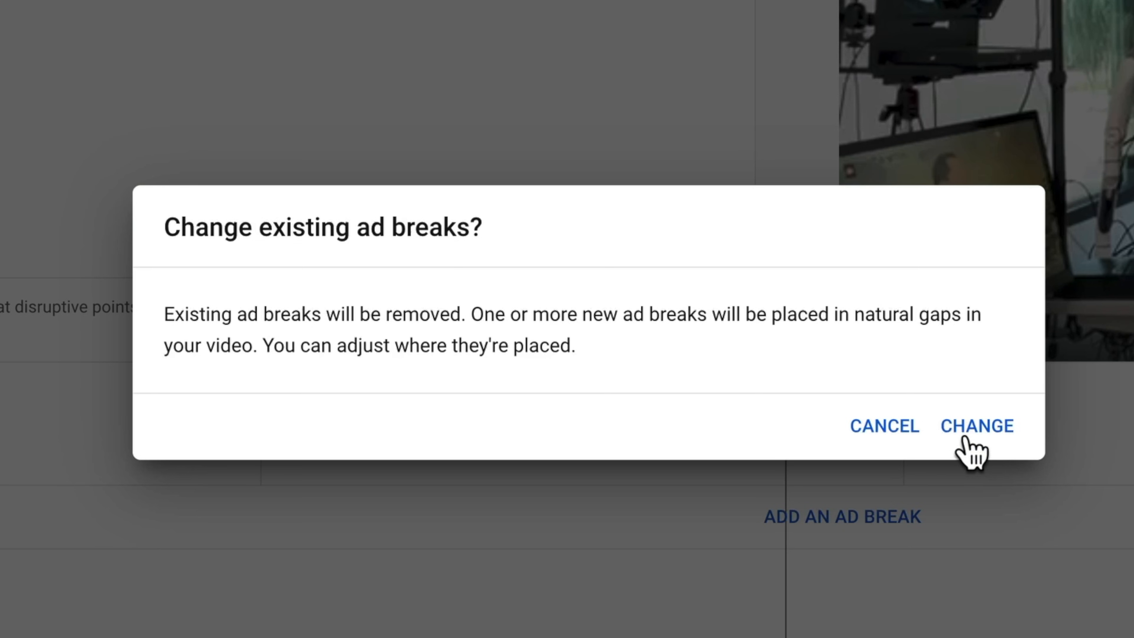
pyautogui.click(974, 431)
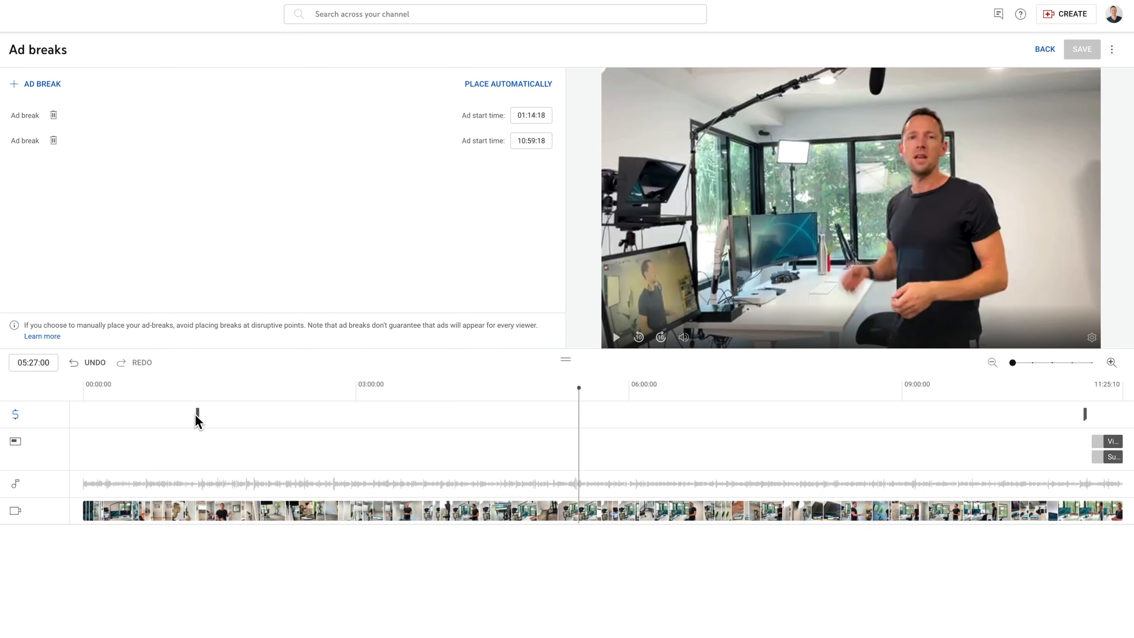
pyautogui.moveTo(198, 416); pyautogui.dragTo(235, 417)
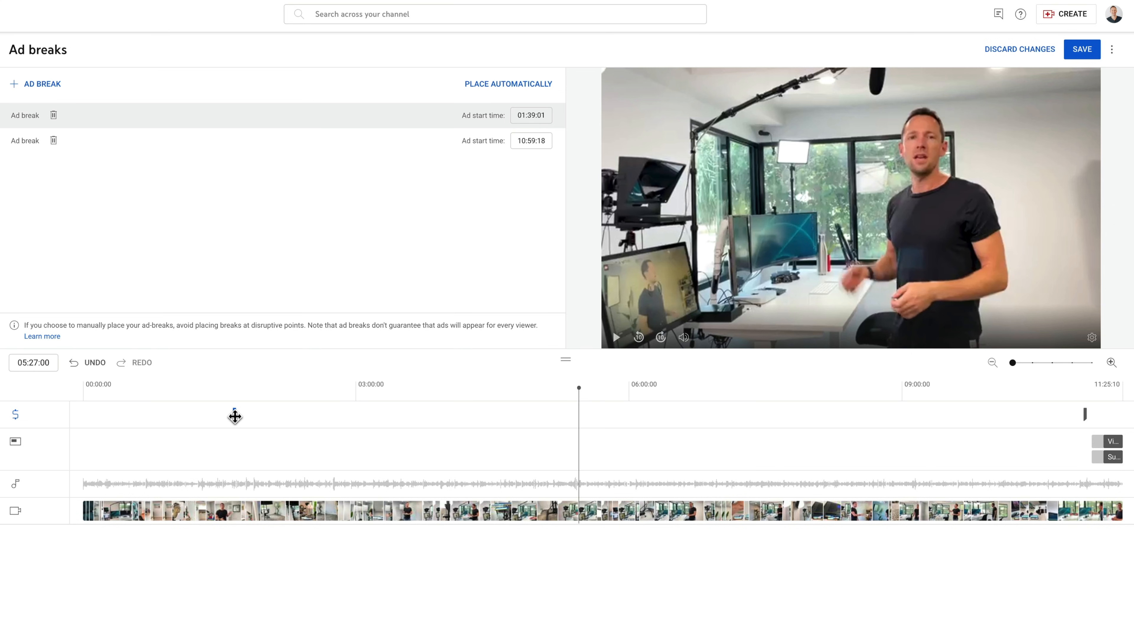